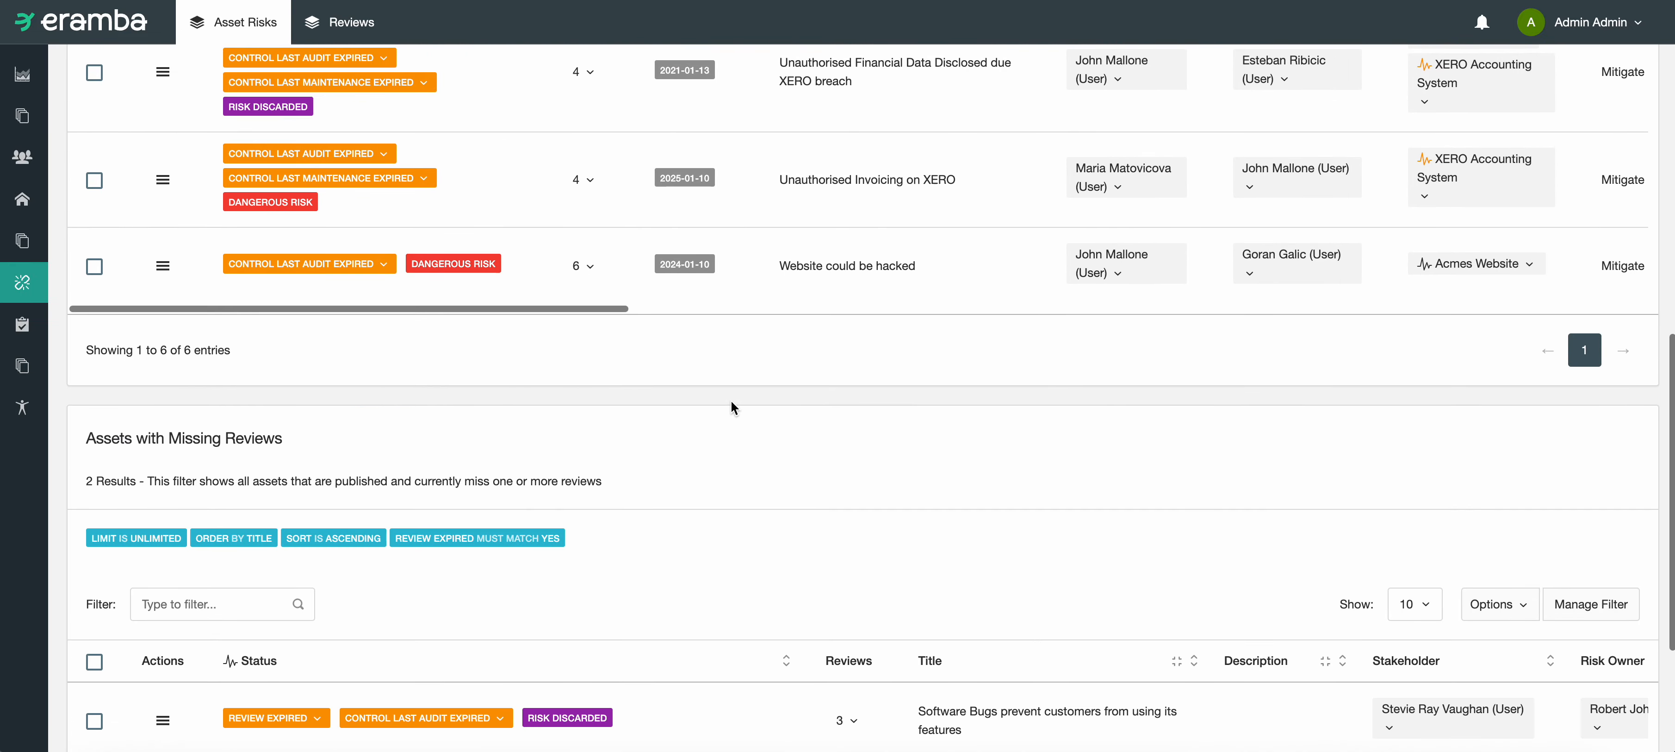
Step: Examine the asset risks list, including statuses, review dates, applicable assets, internal controls, policies, exceptions and risk classifications
scroll(730, 399, up, 6)
scroll(781, 403, right, 10)
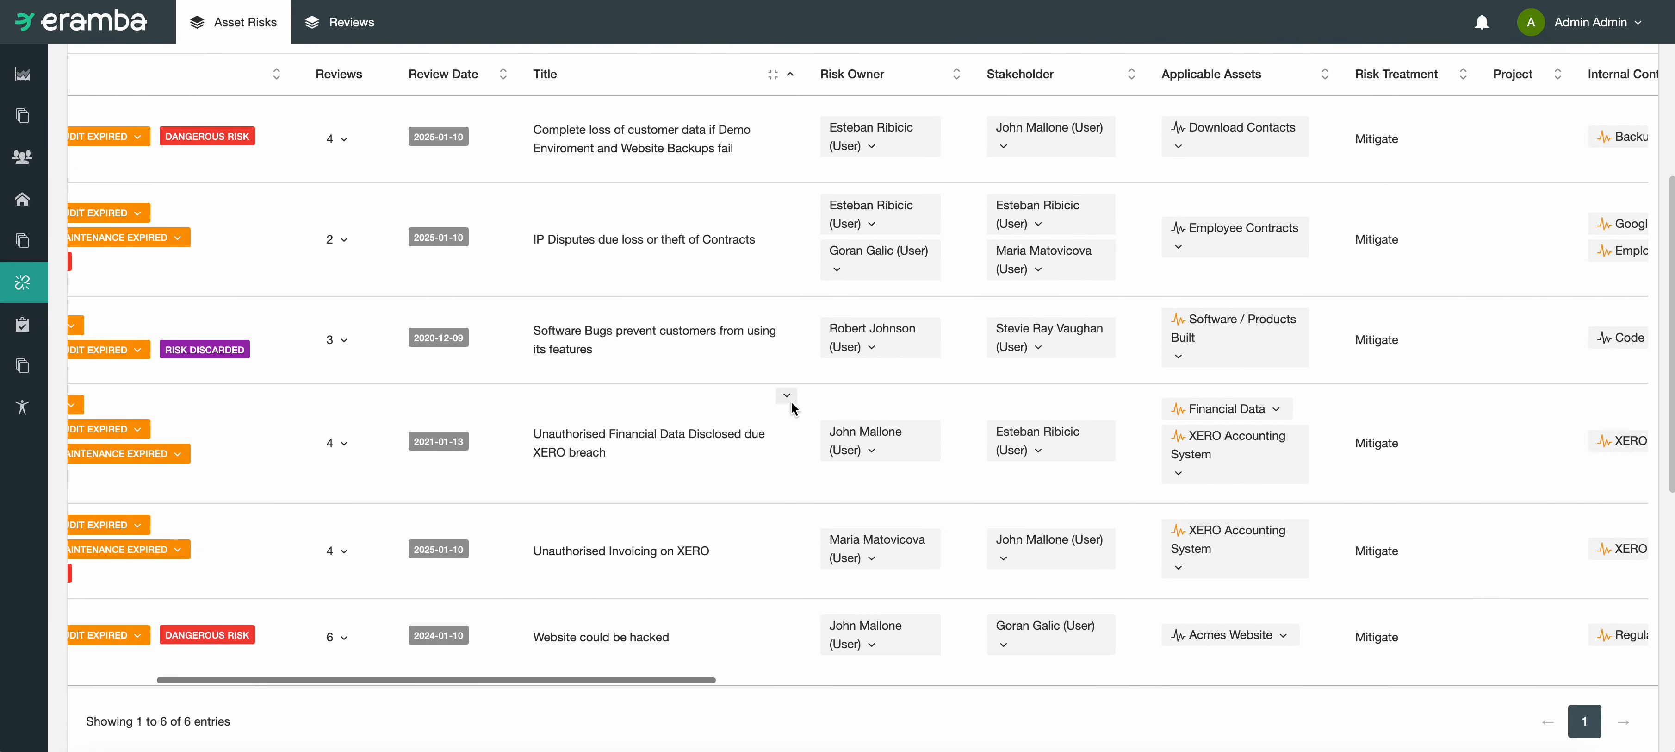
scroll(1075, 383, right, 5)
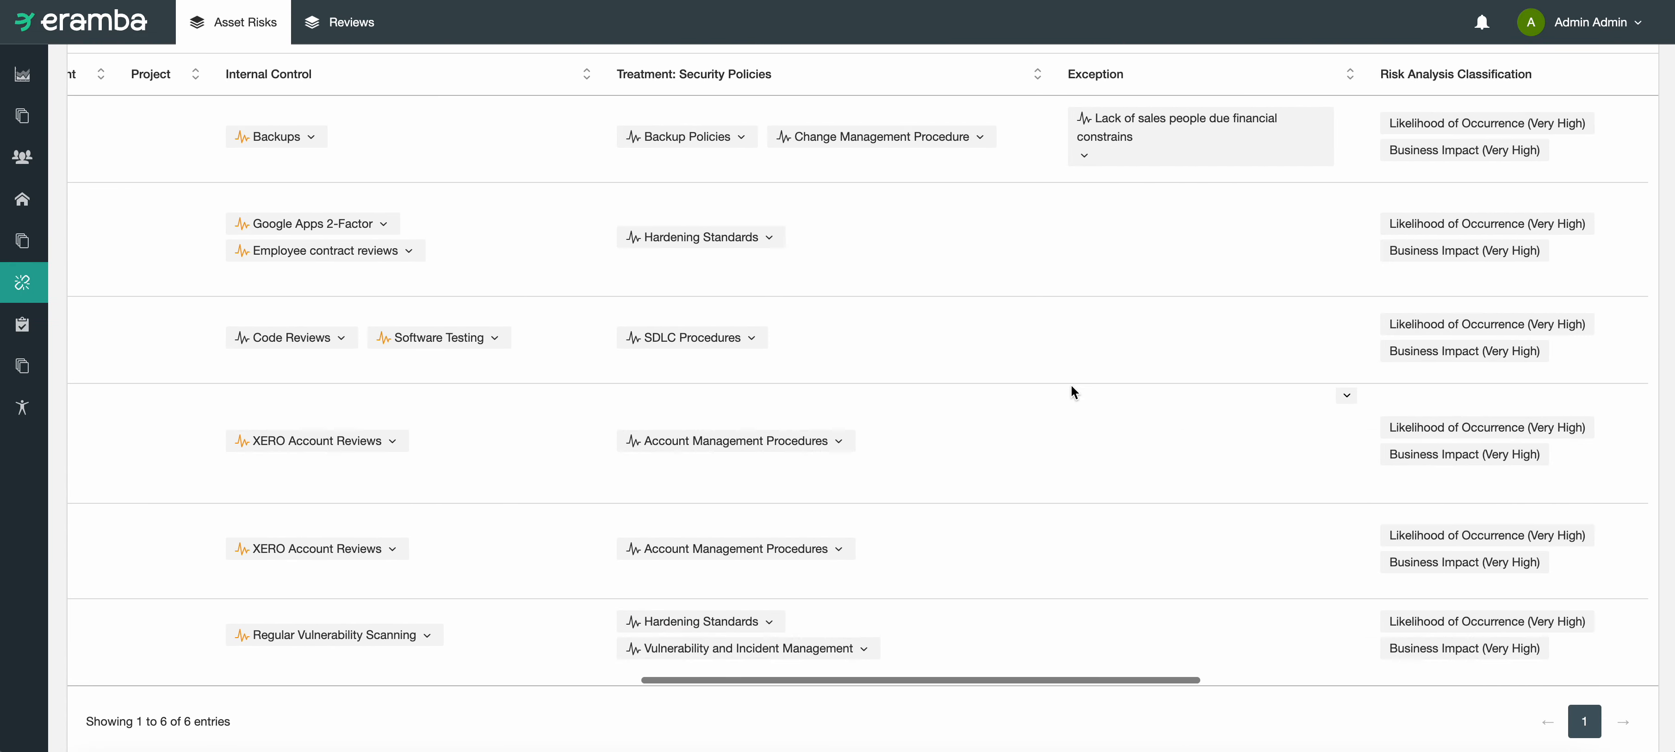
scroll(1070, 384, left, 15)
scroll(968, 404, up, 5)
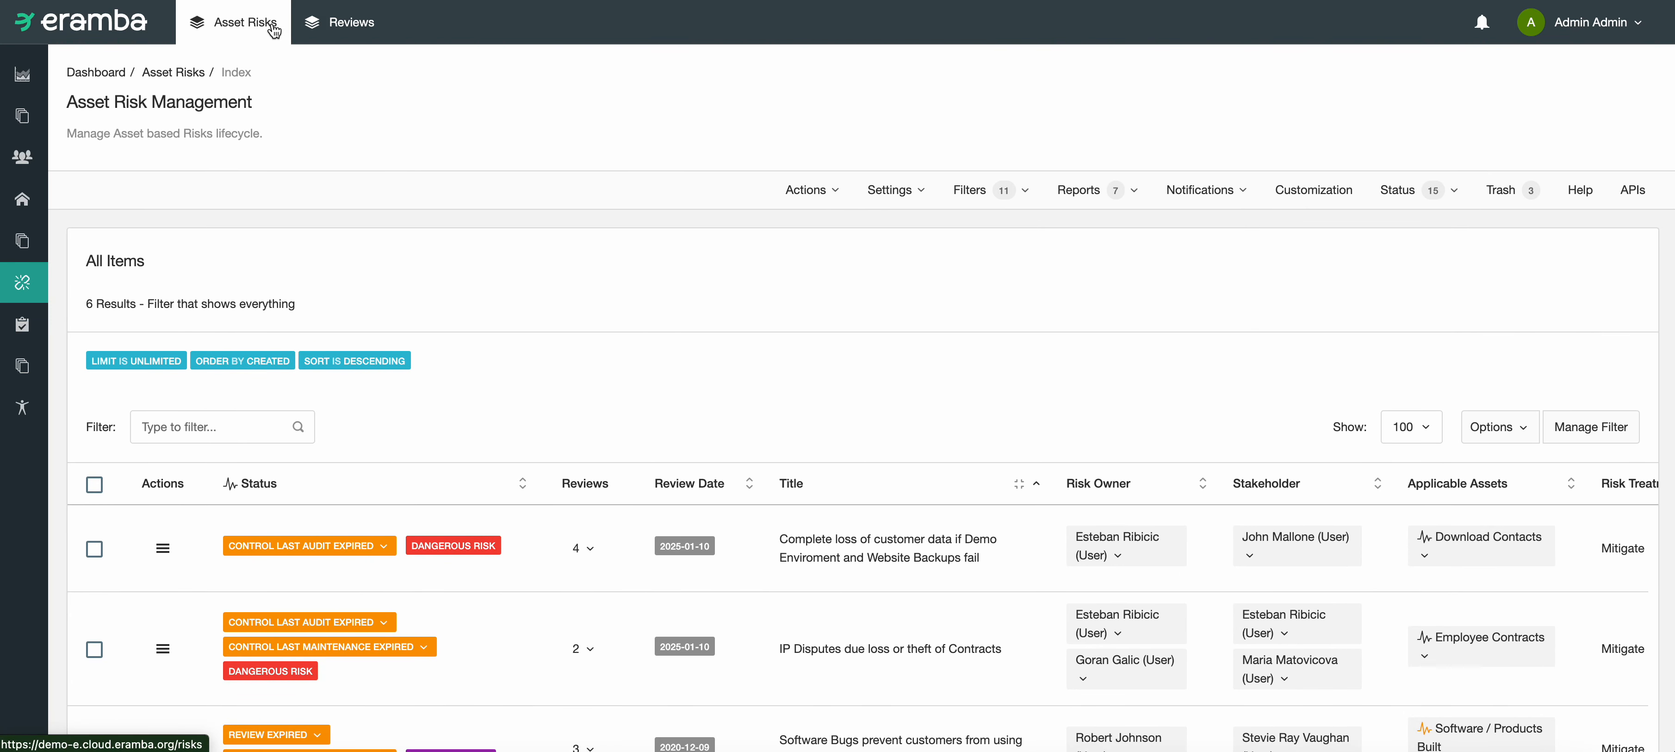
scroll(655, 403, down, 4)
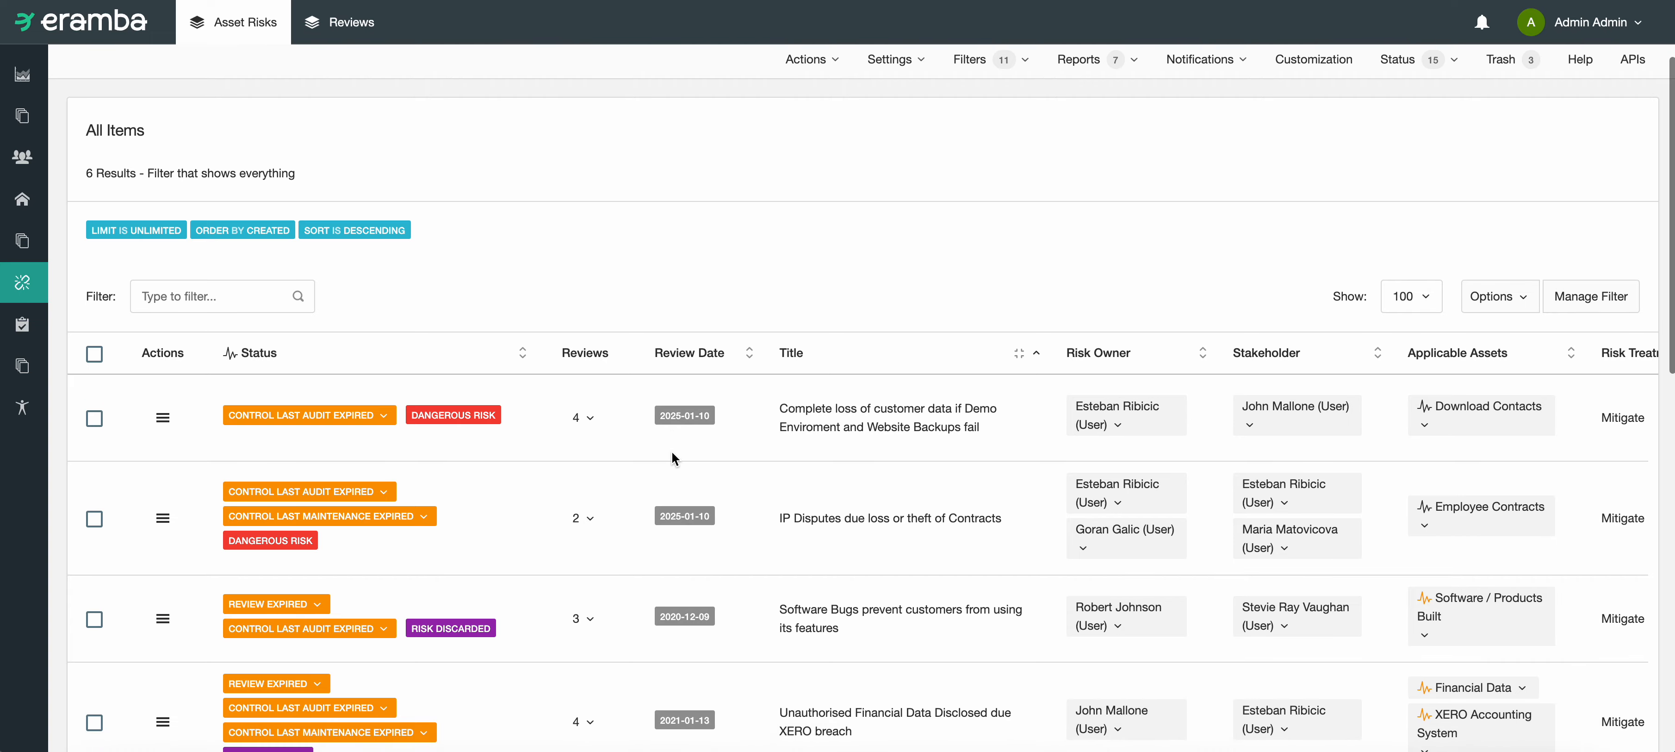
scroll(675, 442, down, 2)
scroll(713, 449, down, 8)
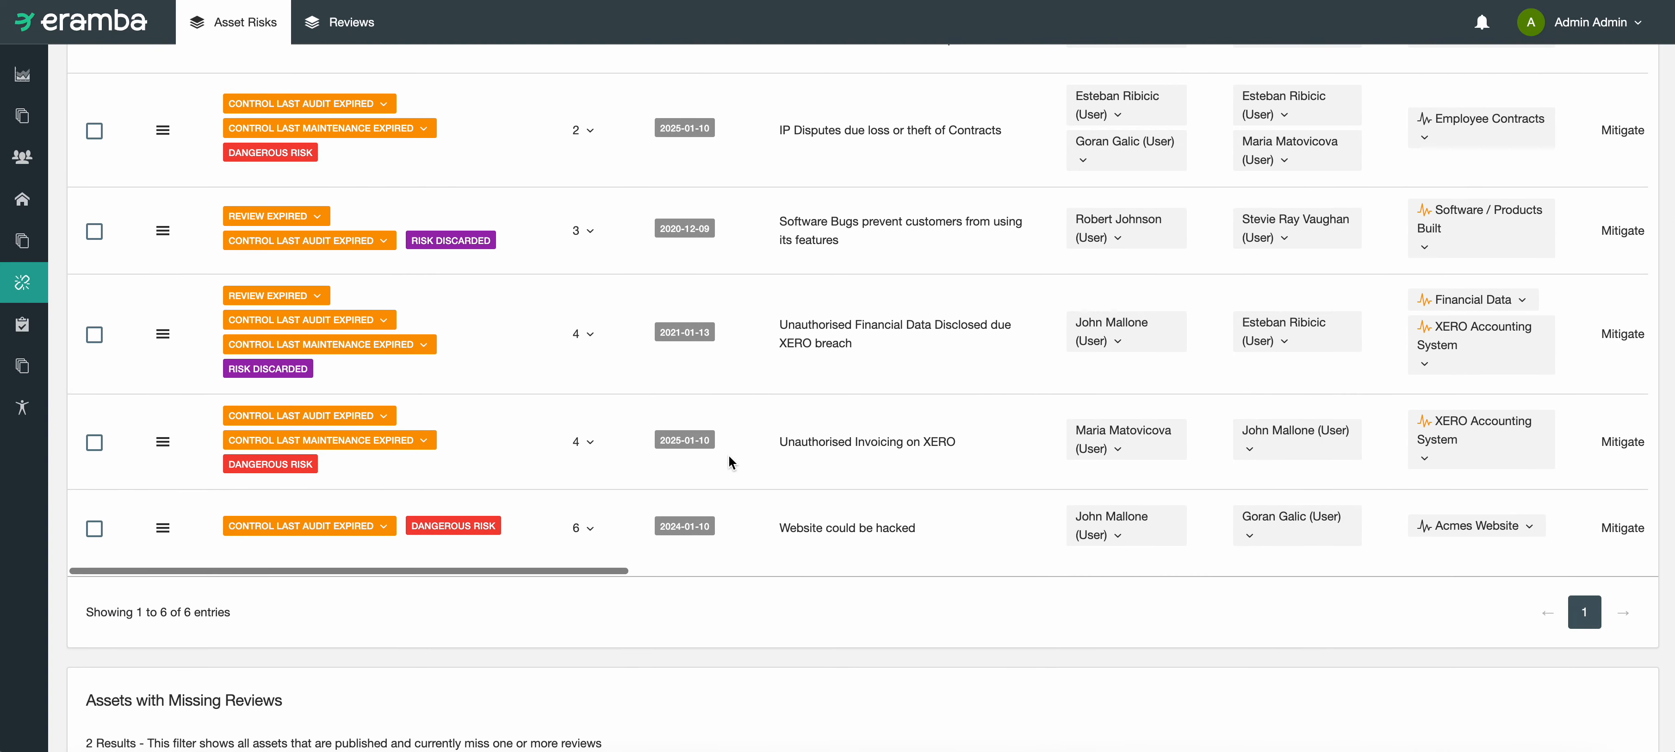
scroll(728, 454, up, 8)
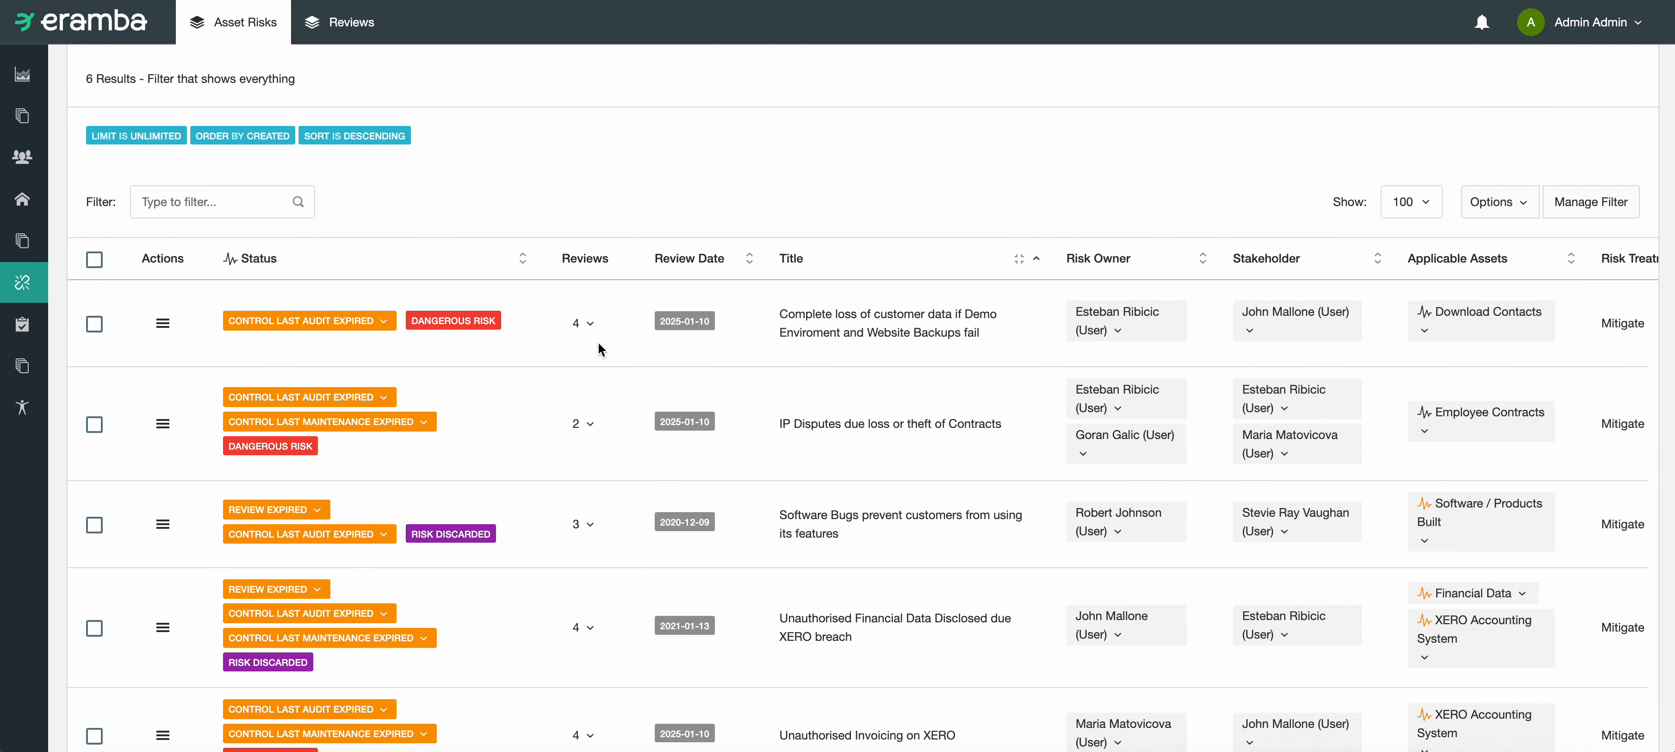
drag(850, 313, 780, 314)
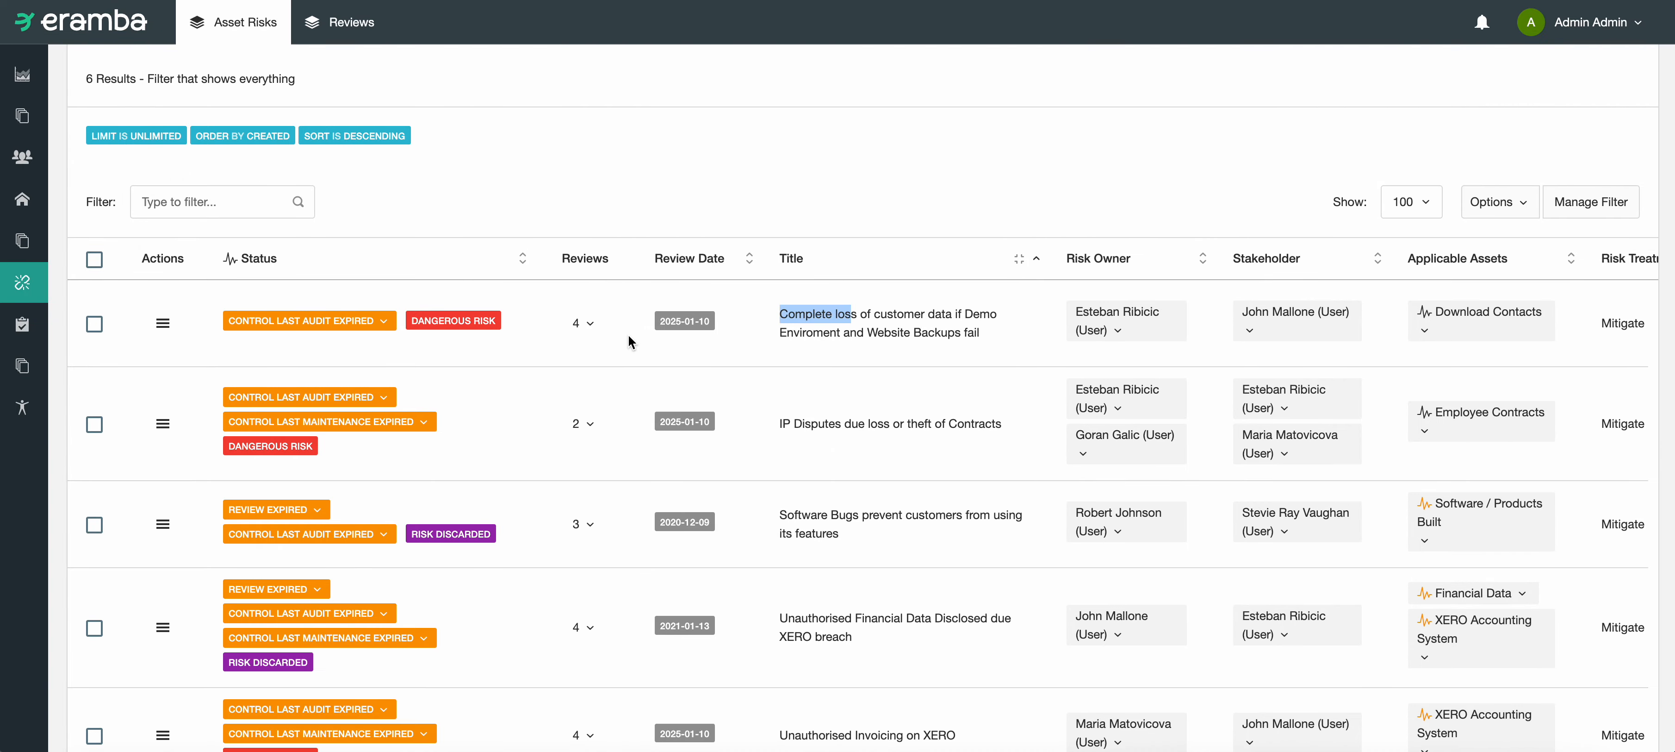
Step: Open the Asset Risk Reviews list and look over its risks, planned and actual dates, reviewers and completion
click(377, 33)
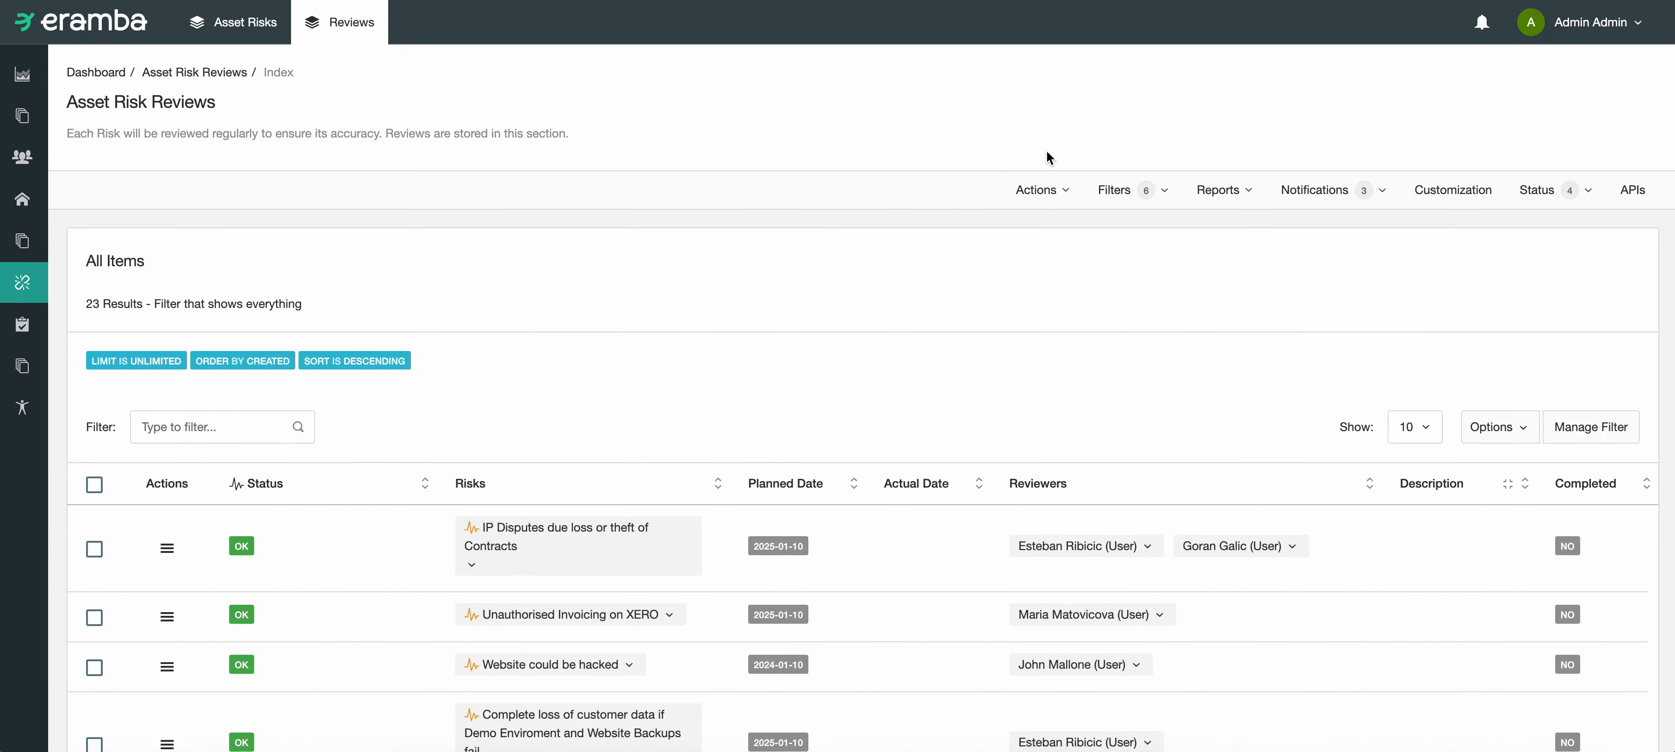
drag(1078, 185, 1137, 233)
click(852, 249)
drag(154, 303, 89, 304)
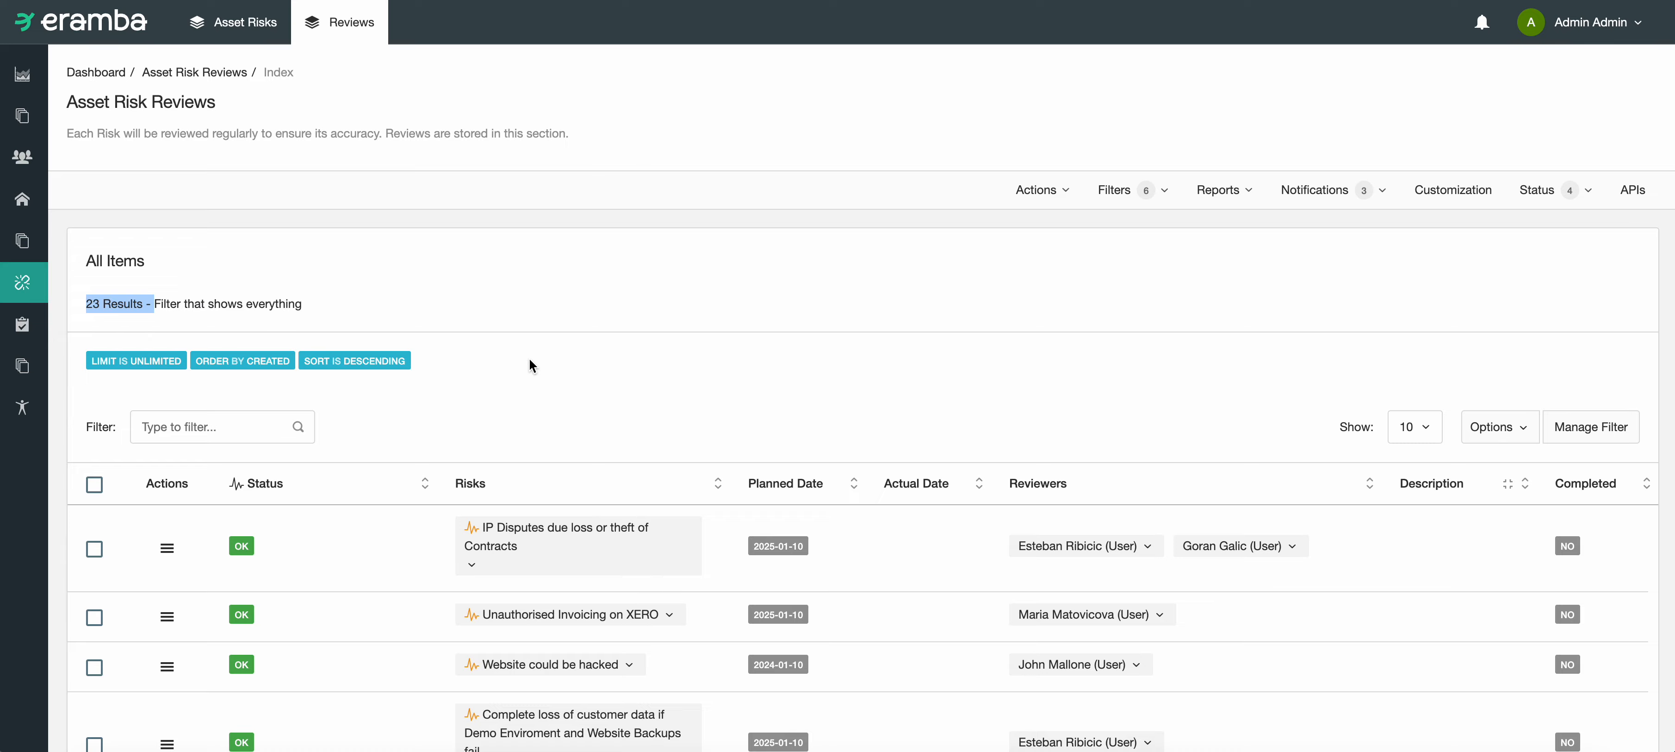
scroll(795, 406, down, 3)
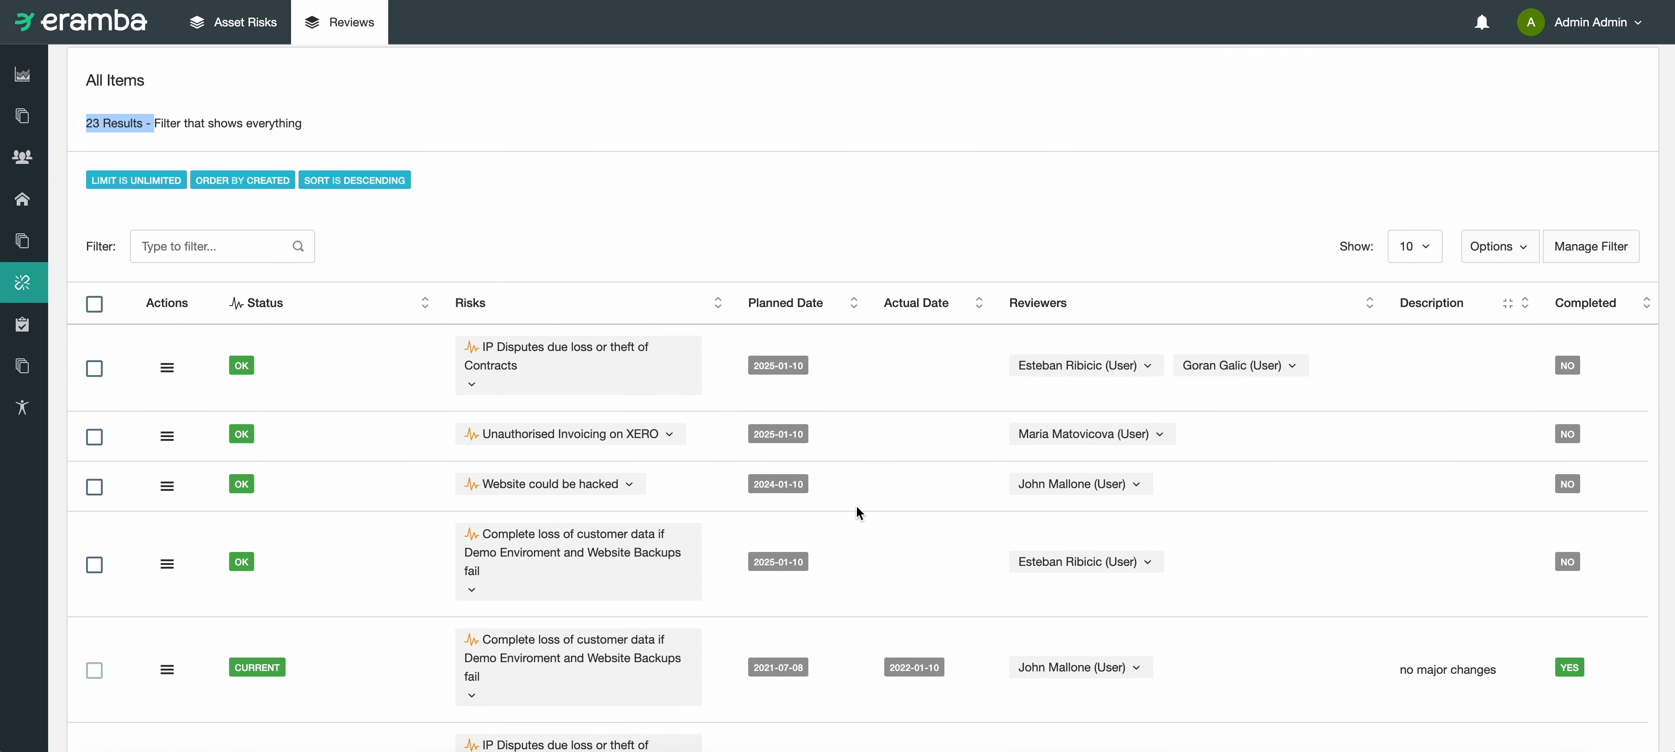
scroll(857, 506, right, 1)
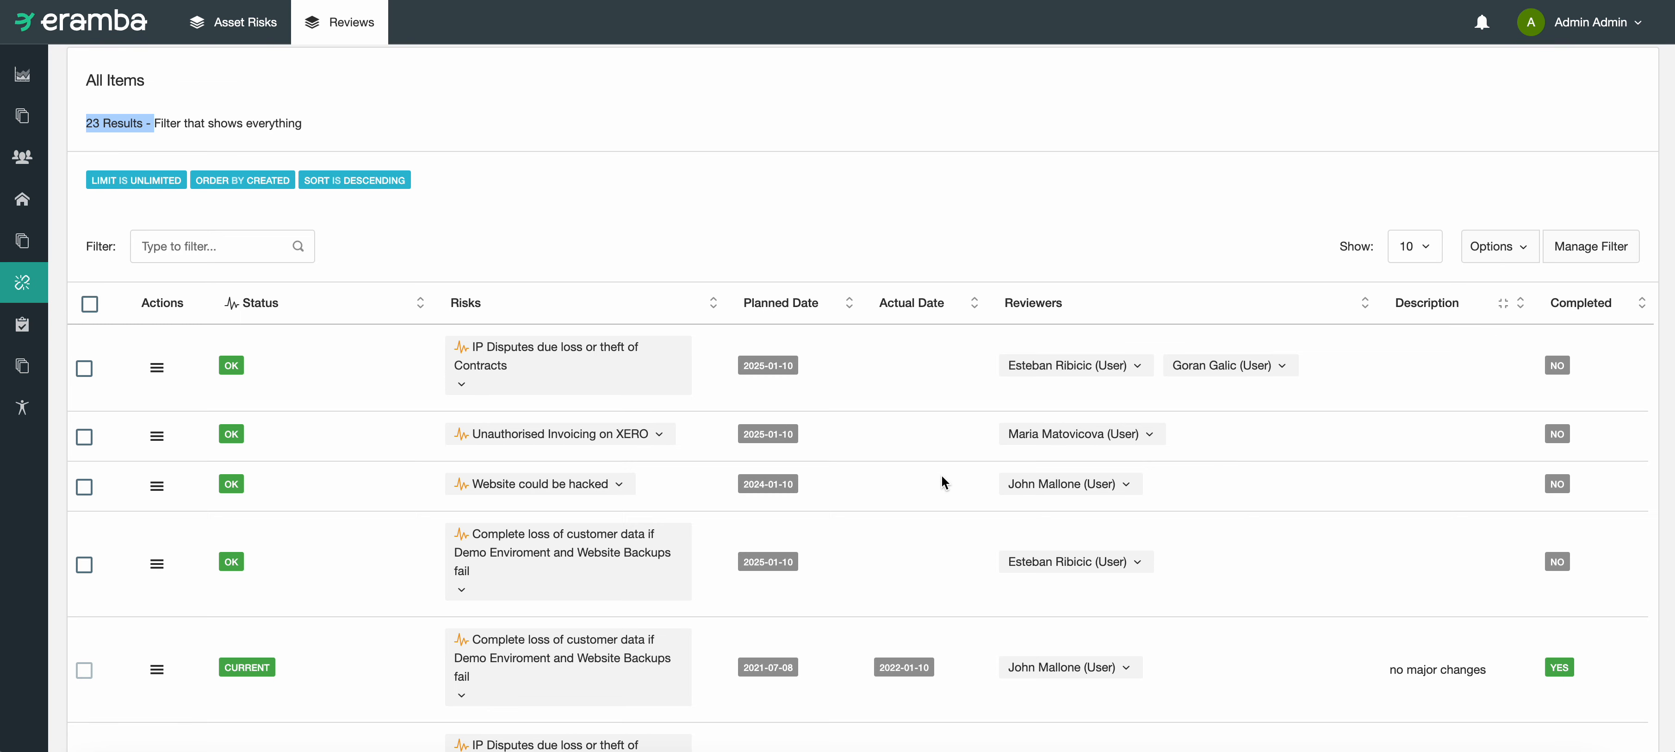
Step: View the comments and attachments of the first "IP Disputes due loss or theft of Contracts" review, then close them
click(165, 369)
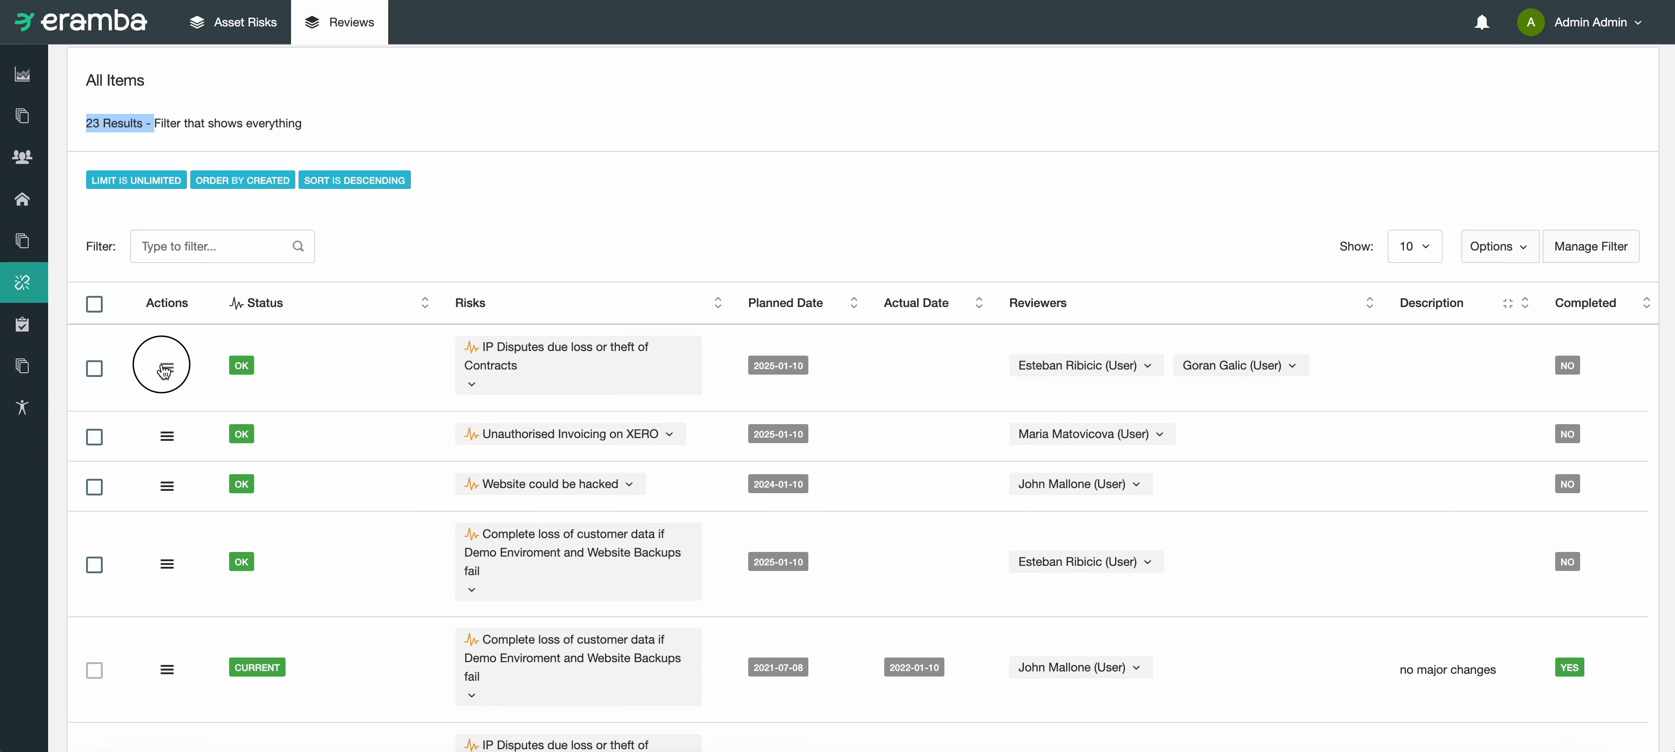
click(208, 506)
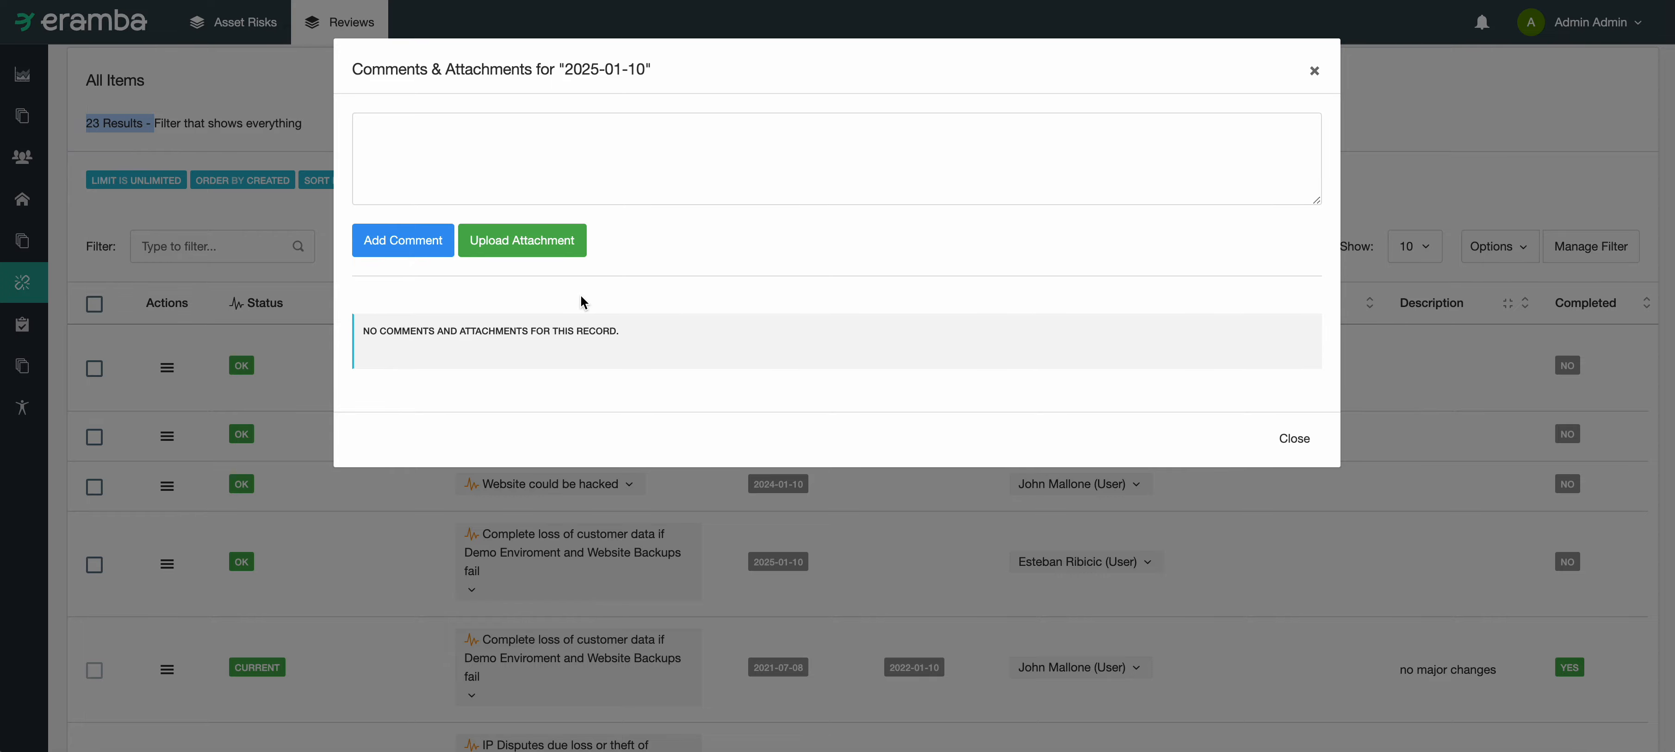
key(Escape)
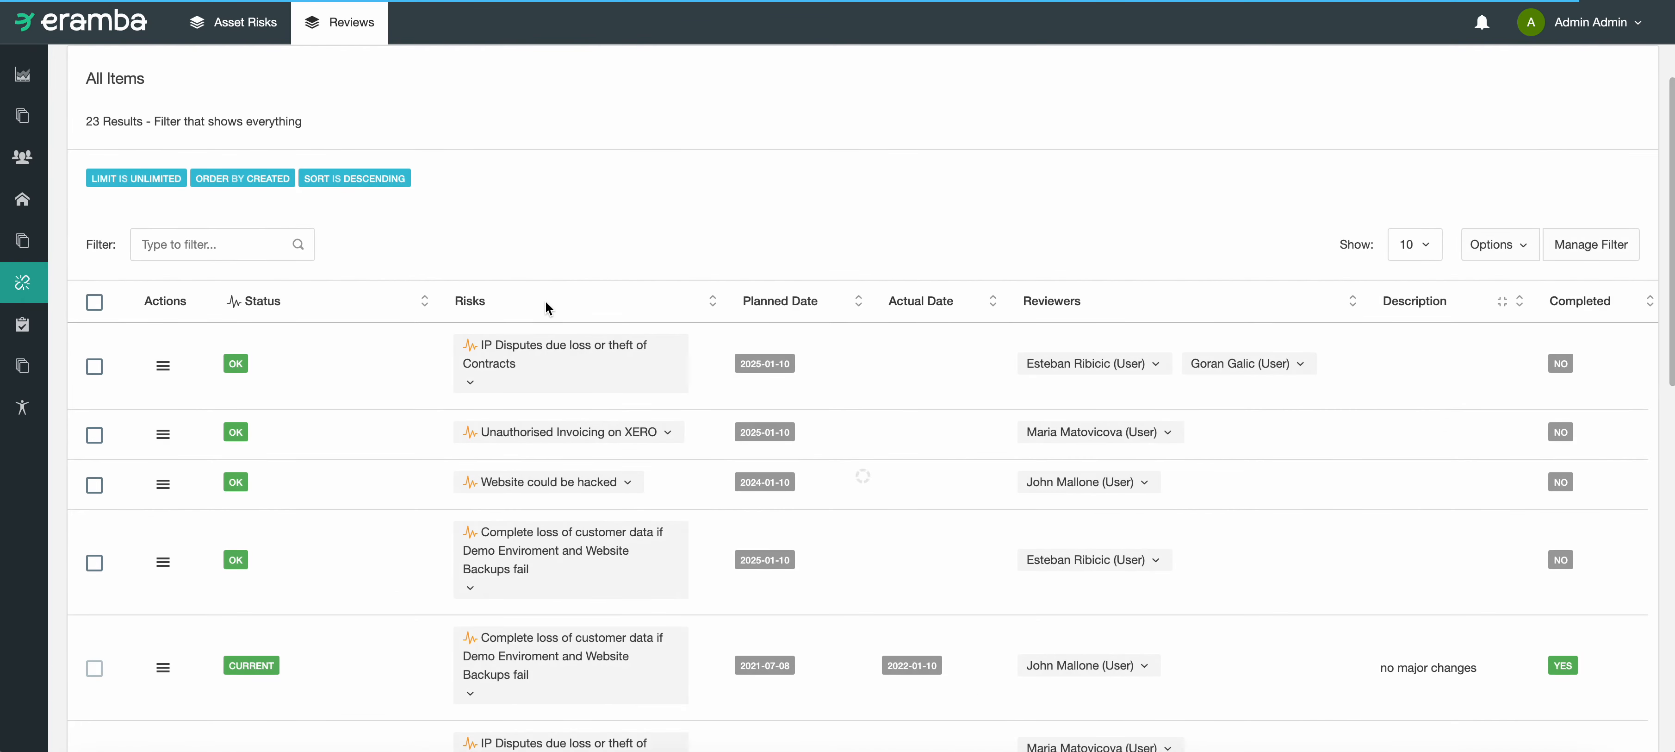
Step: Return to the asset risks and show only the reviews belonging to the risk "Website could be hacked"
click(247, 31)
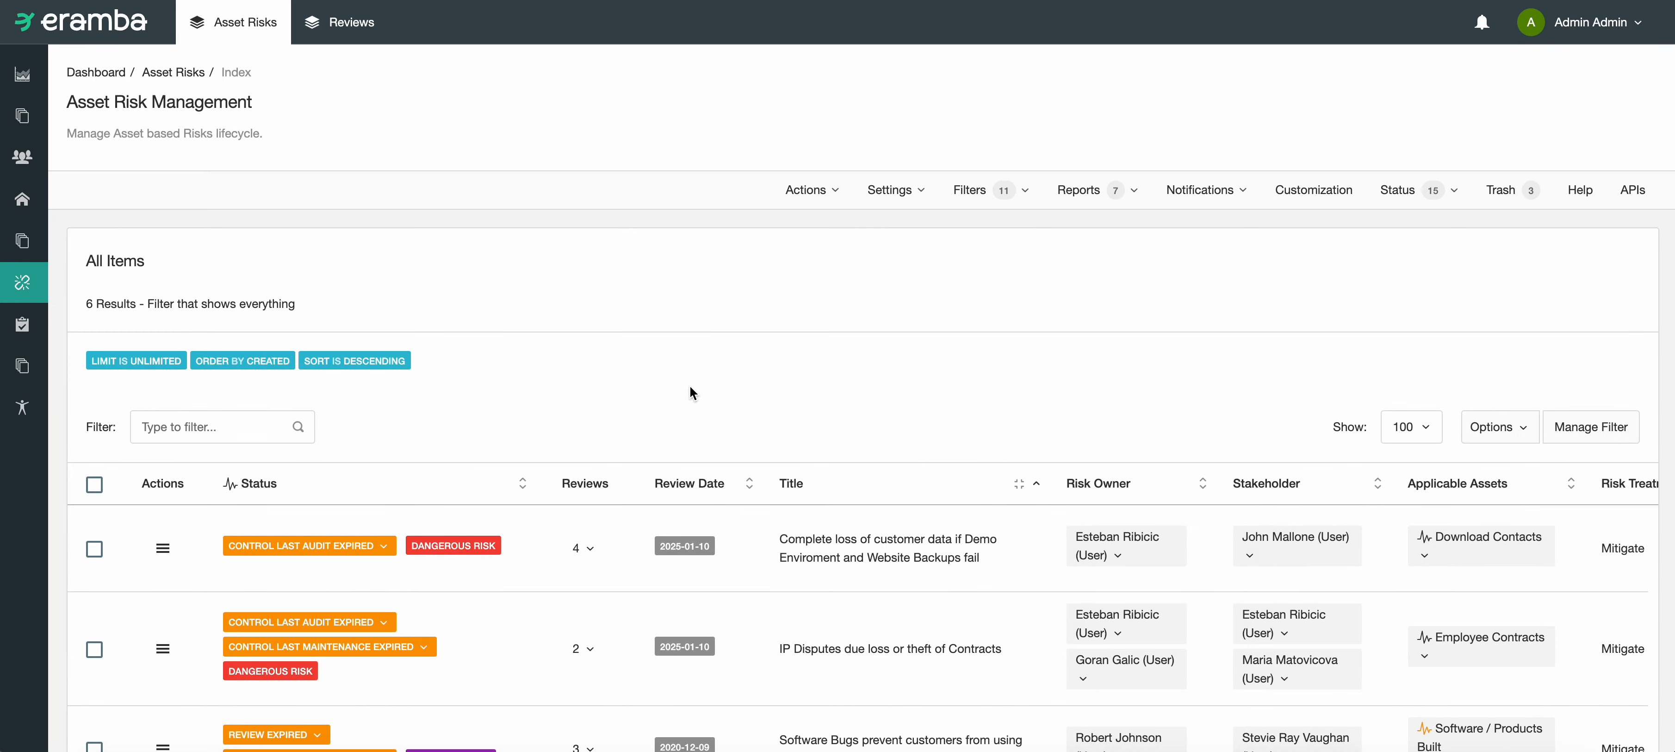
scroll(693, 392, down, 10)
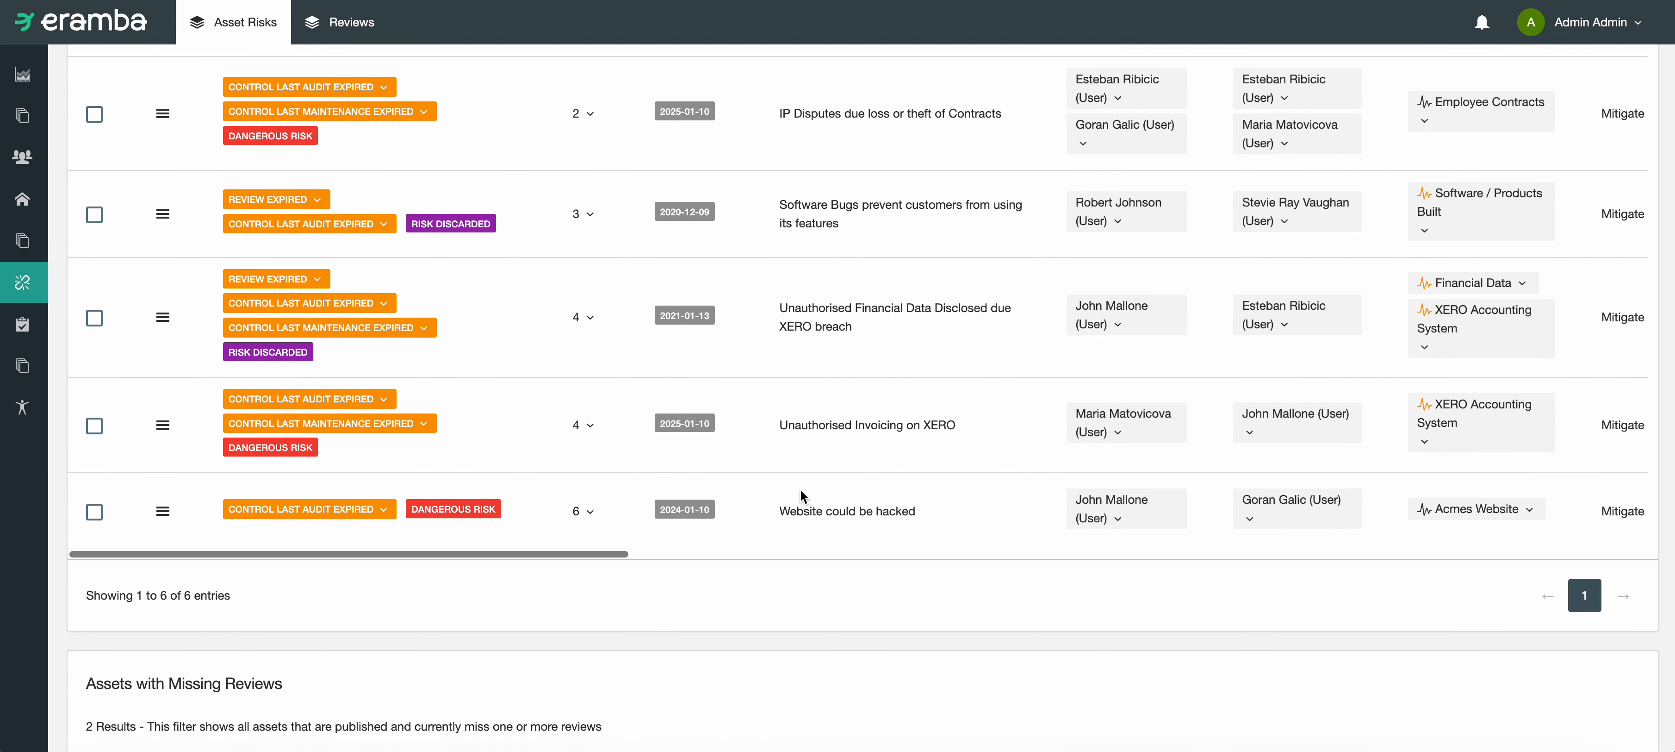
drag(894, 506, 790, 511)
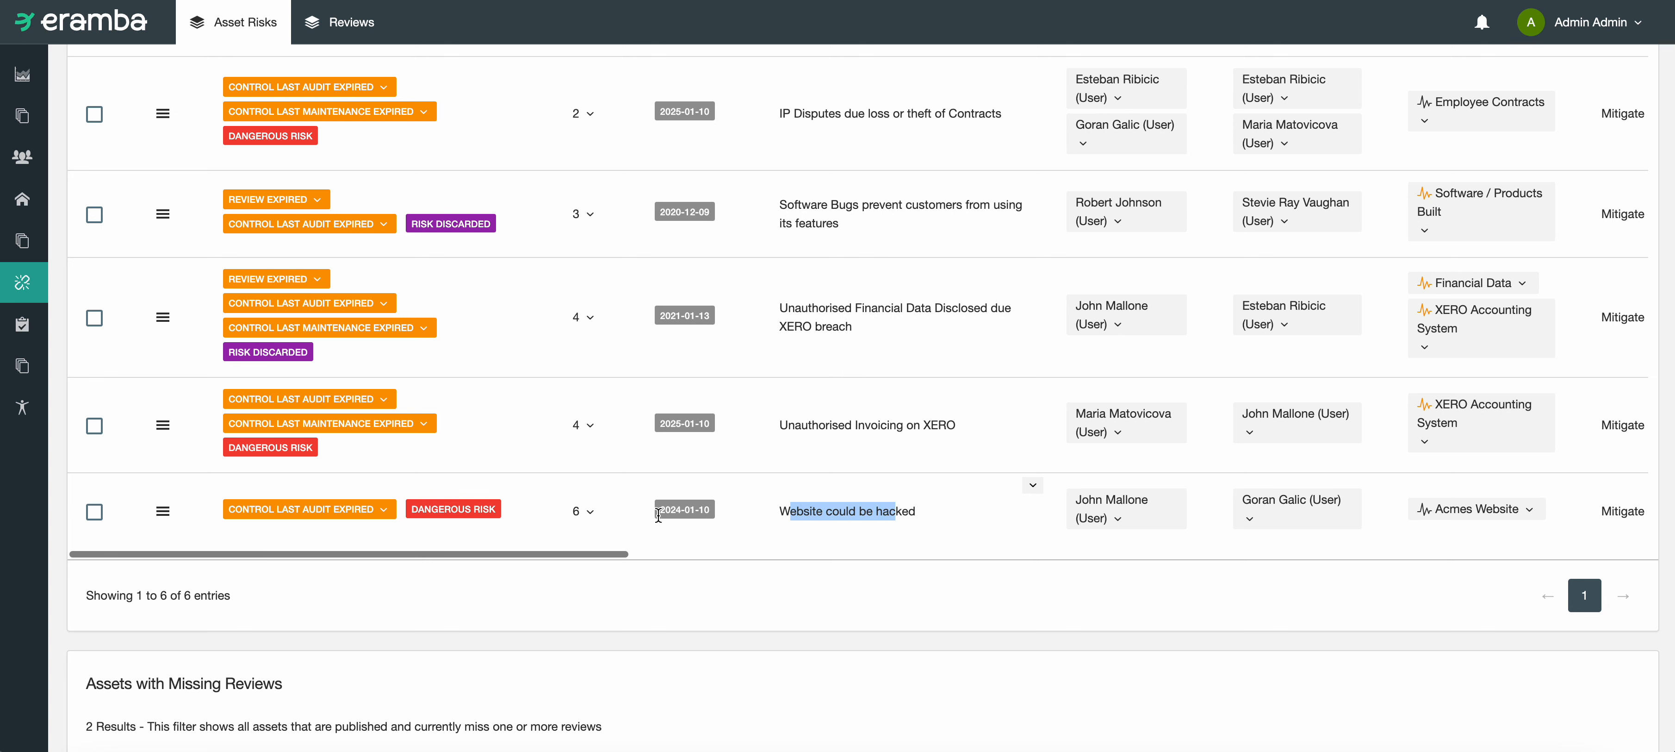
click(573, 512)
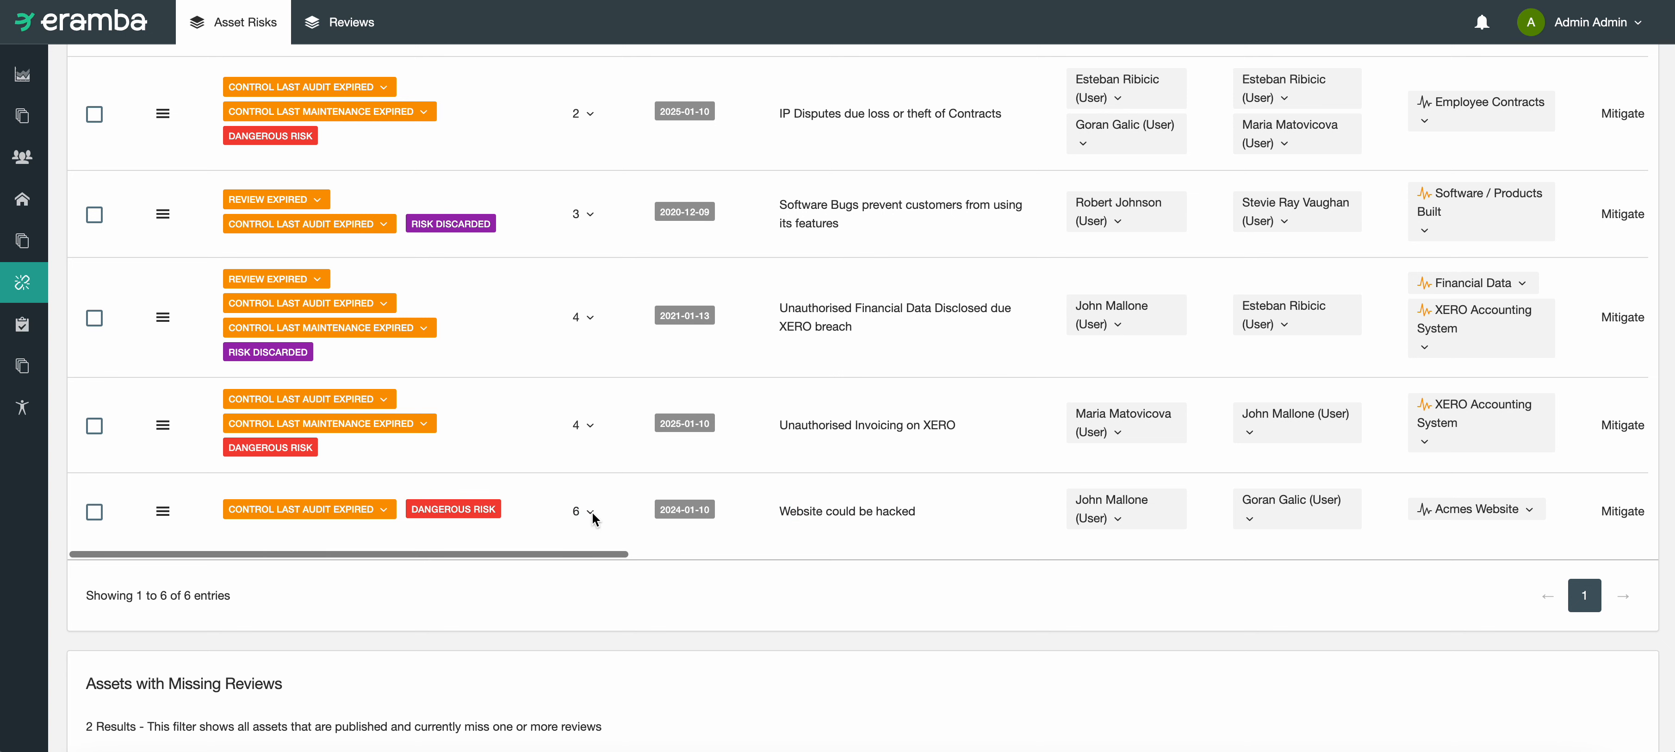
click(590, 513)
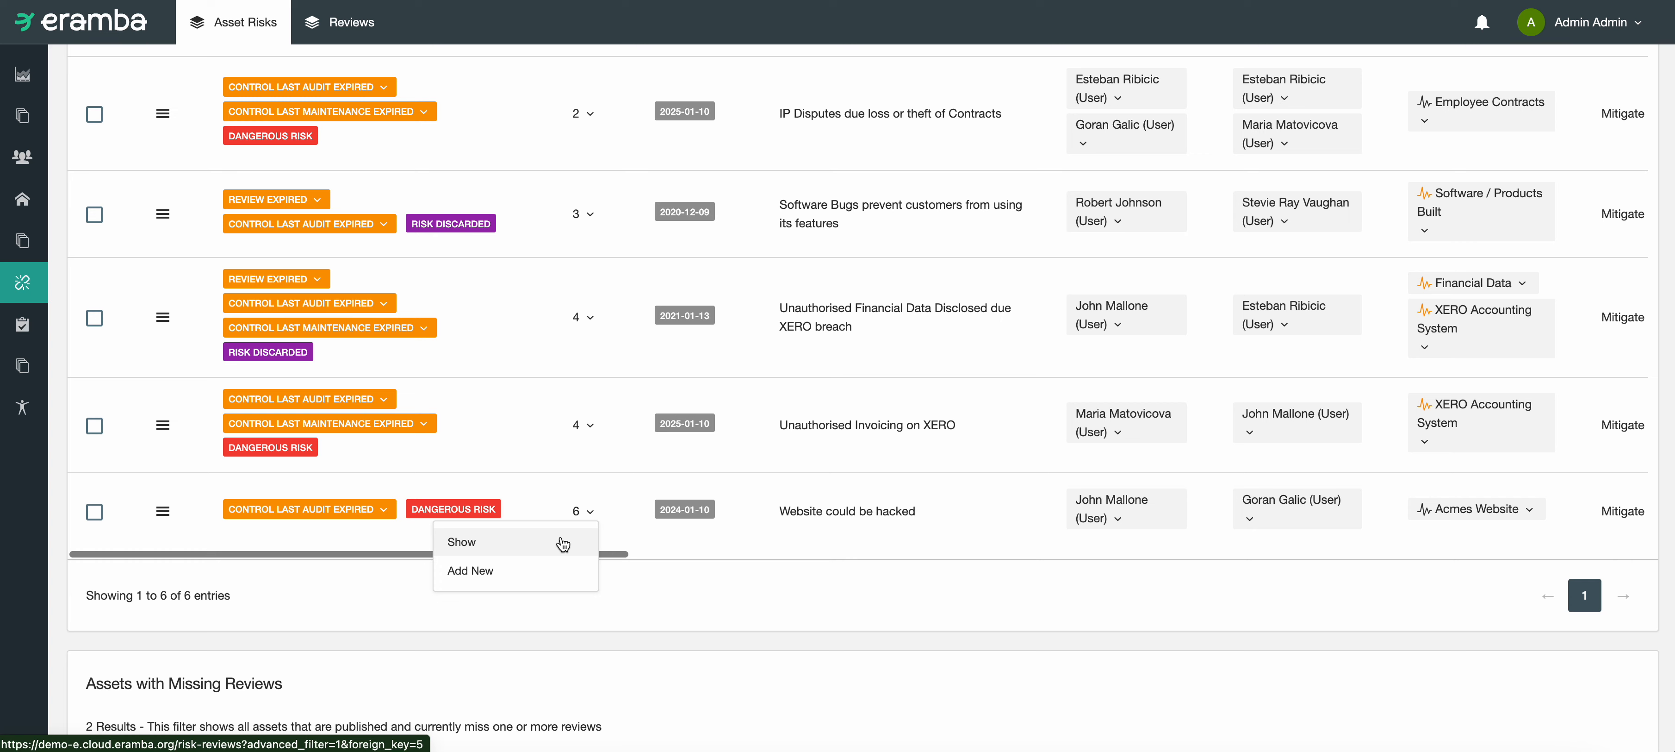
click(563, 543)
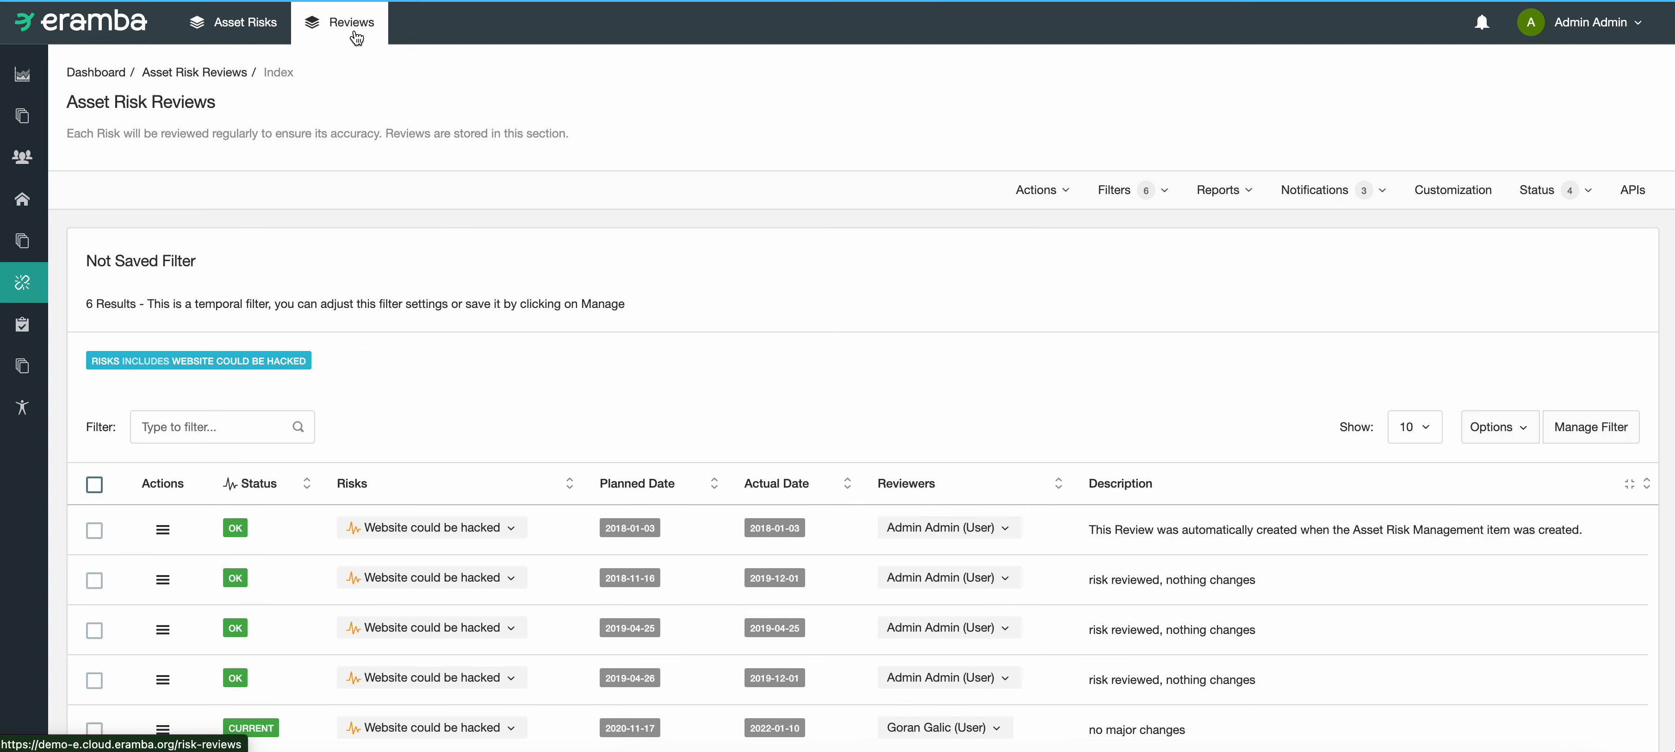
Step: Examine the planned dates, actual dates, reviewers and descriptions in the review history of "Website could be hacked"
scroll(489, 287, down, 3)
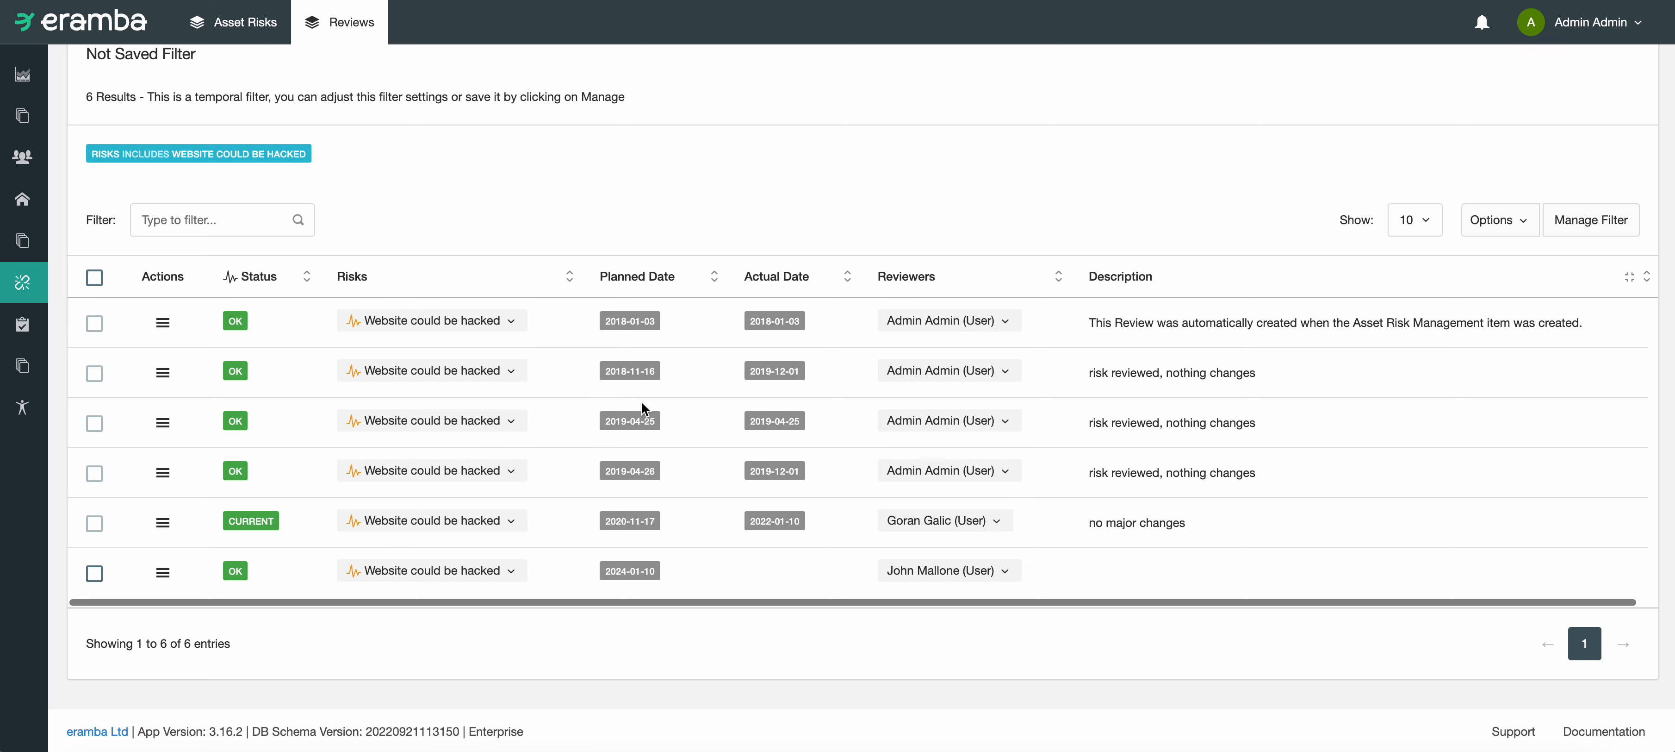
scroll(660, 410, up, 2)
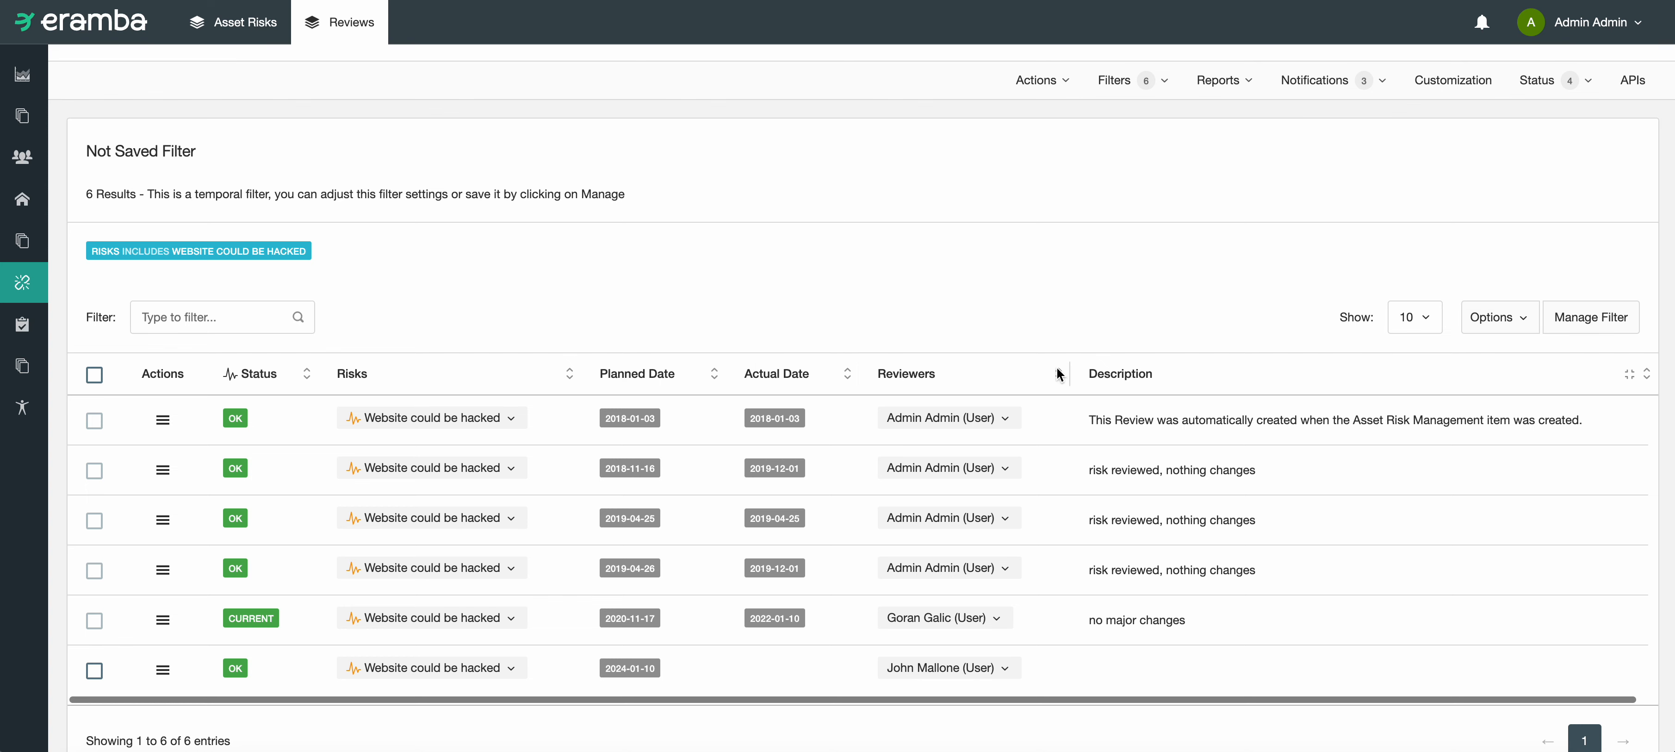
scroll(738, 515, down, 1)
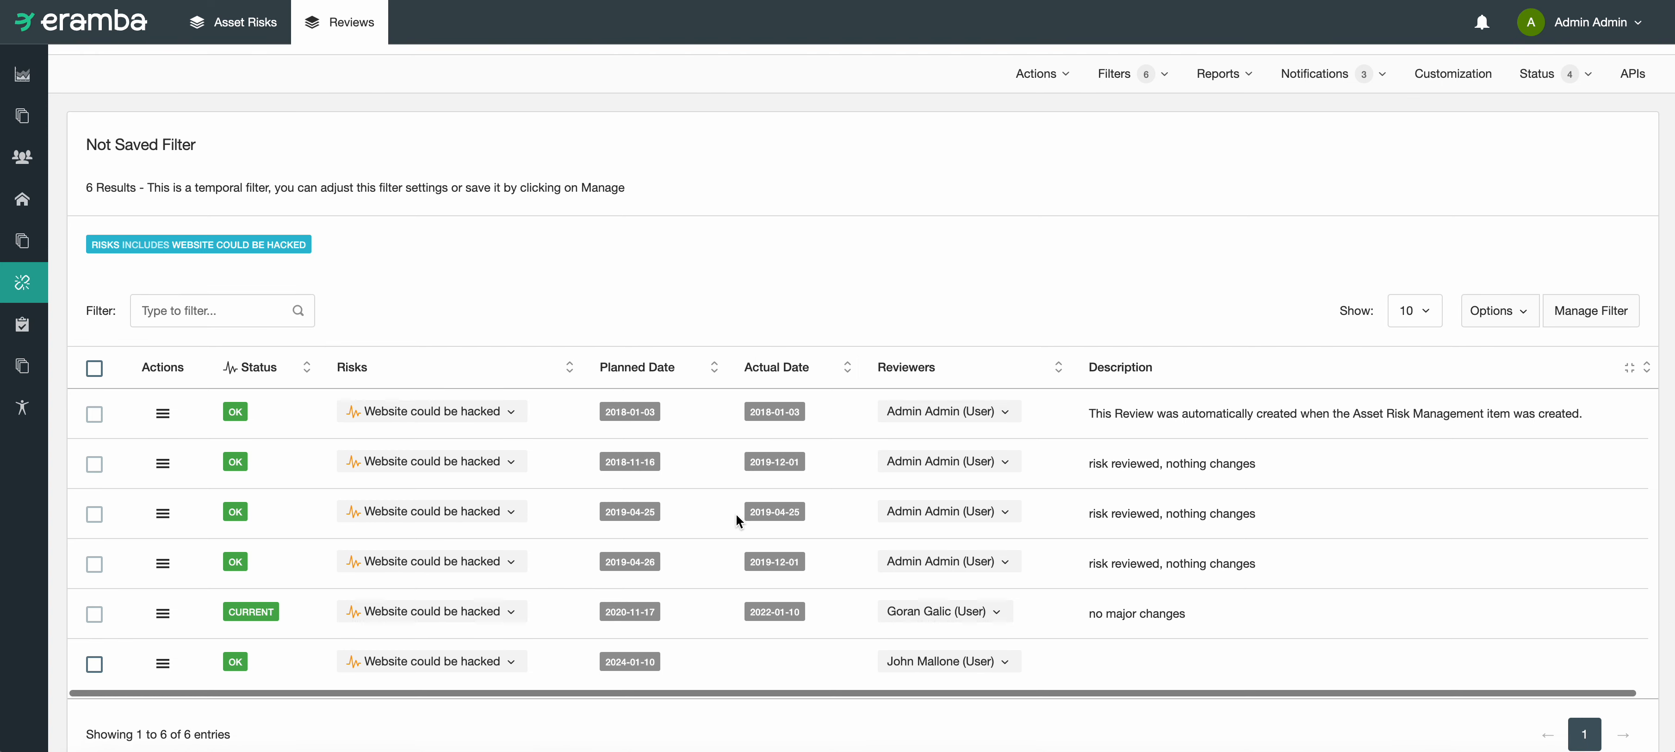
scroll(735, 512, up, 1)
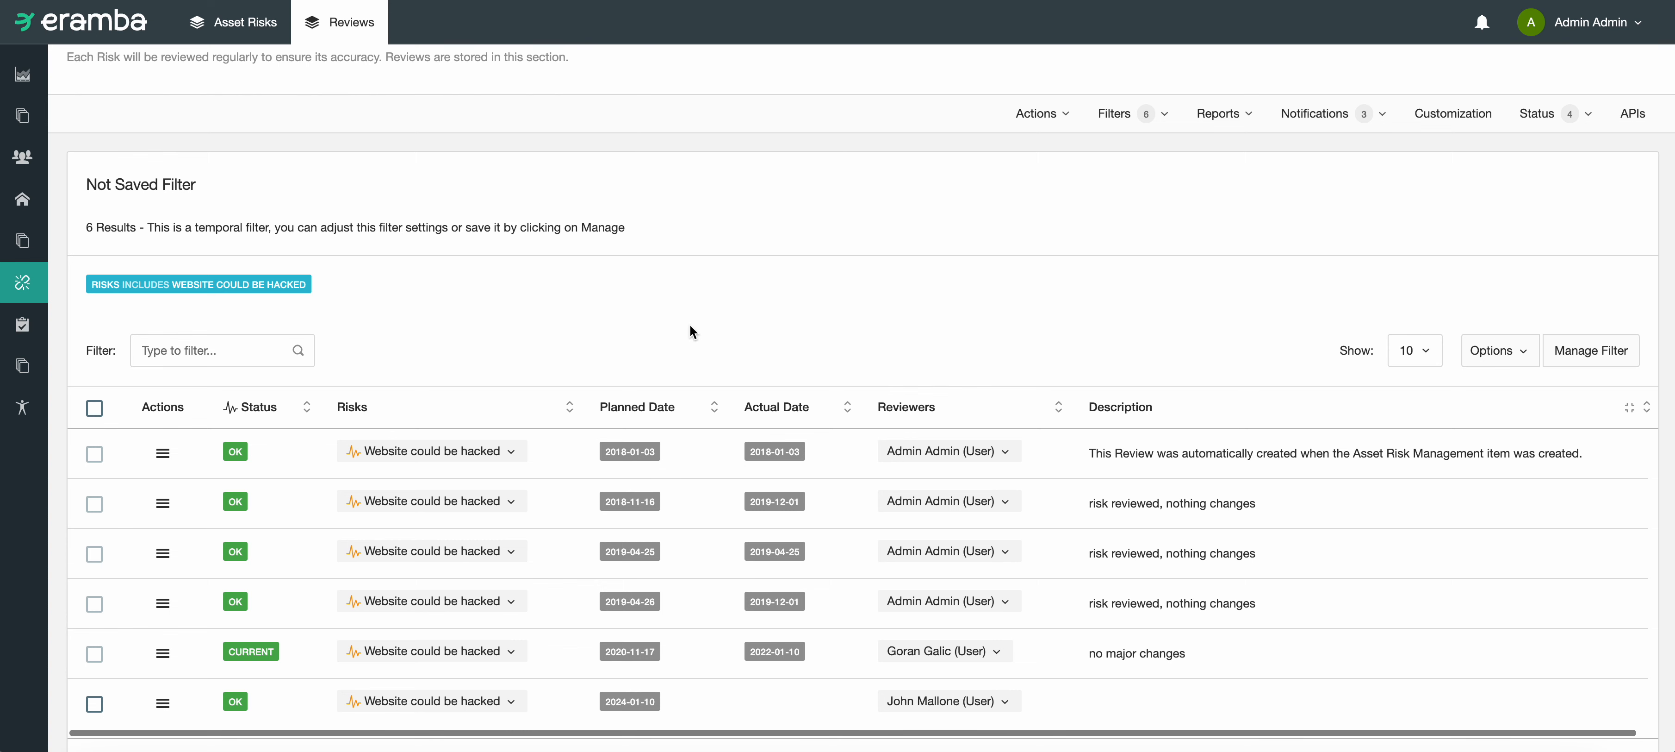
scroll(878, 218, down, 1)
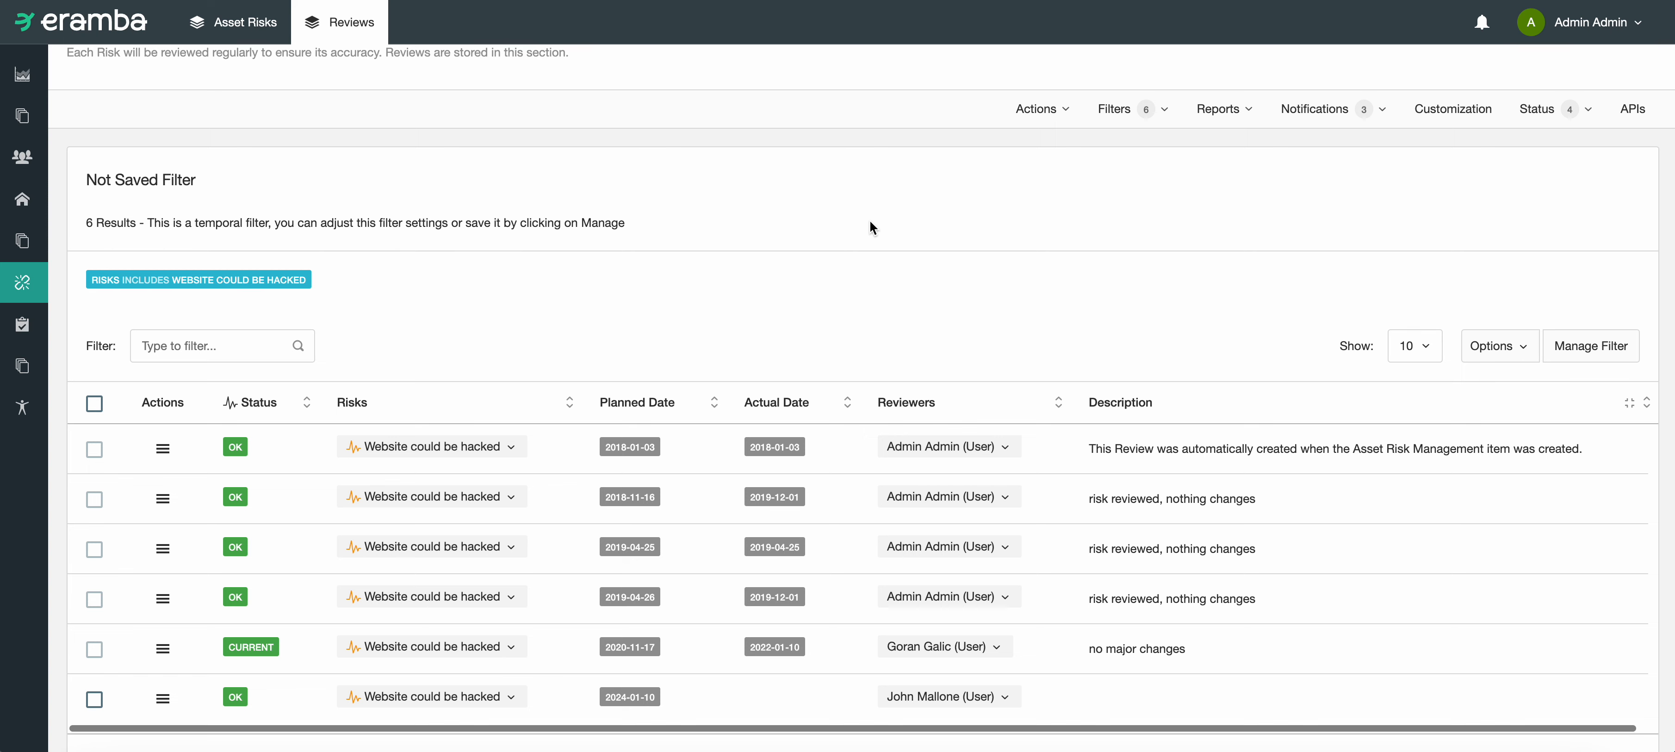
scroll(870, 224, down, 1)
click(1144, 432)
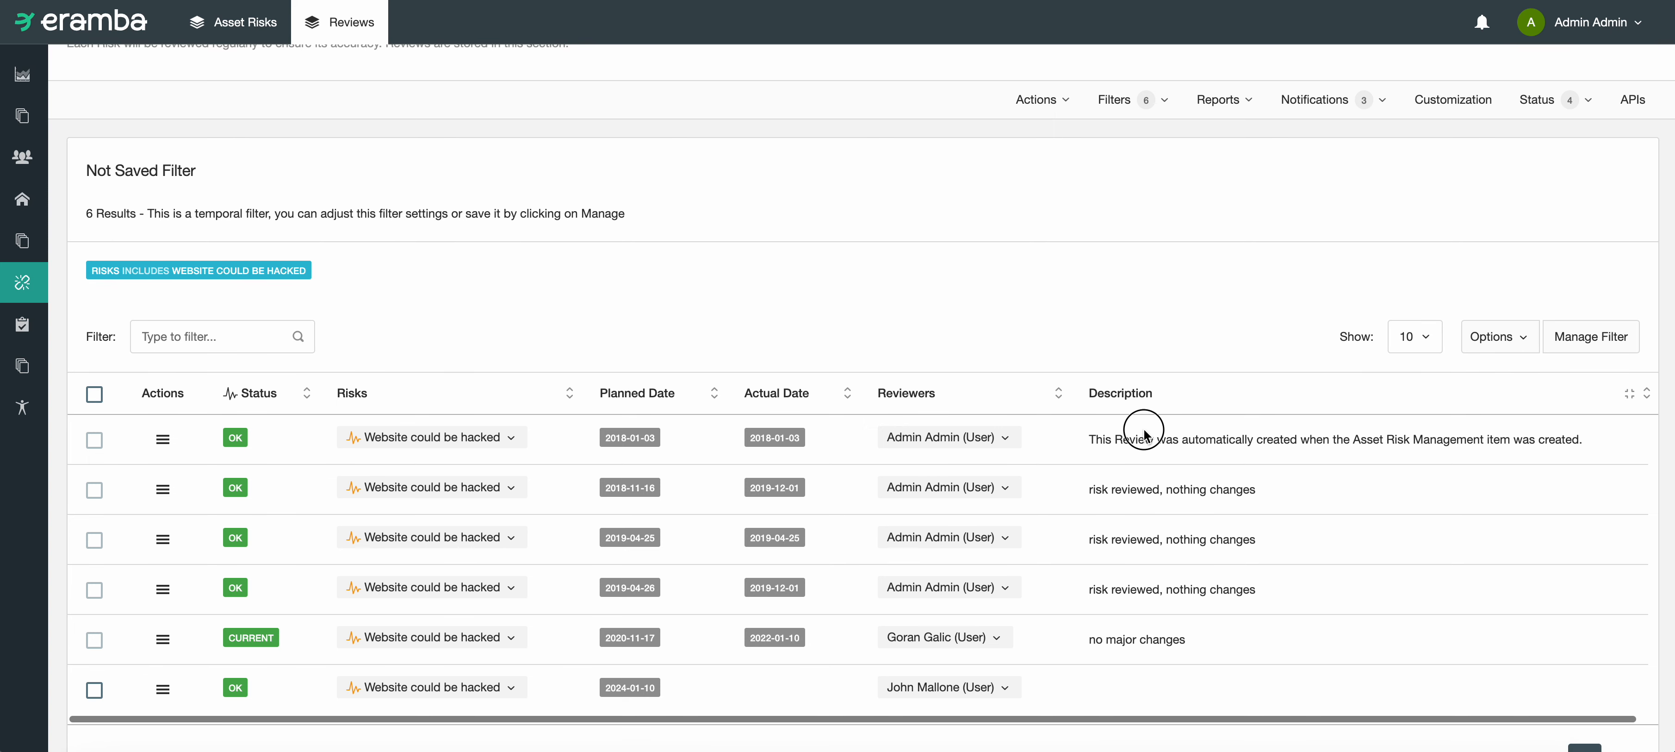
drag(1144, 432, 520, 449)
drag(1146, 487, 671, 480)
click(666, 506)
Step: Compare the actions available for the current 2020-11-17 review with those for the 2024-01-10 review
click(162, 688)
scroll(172, 698, down, 2)
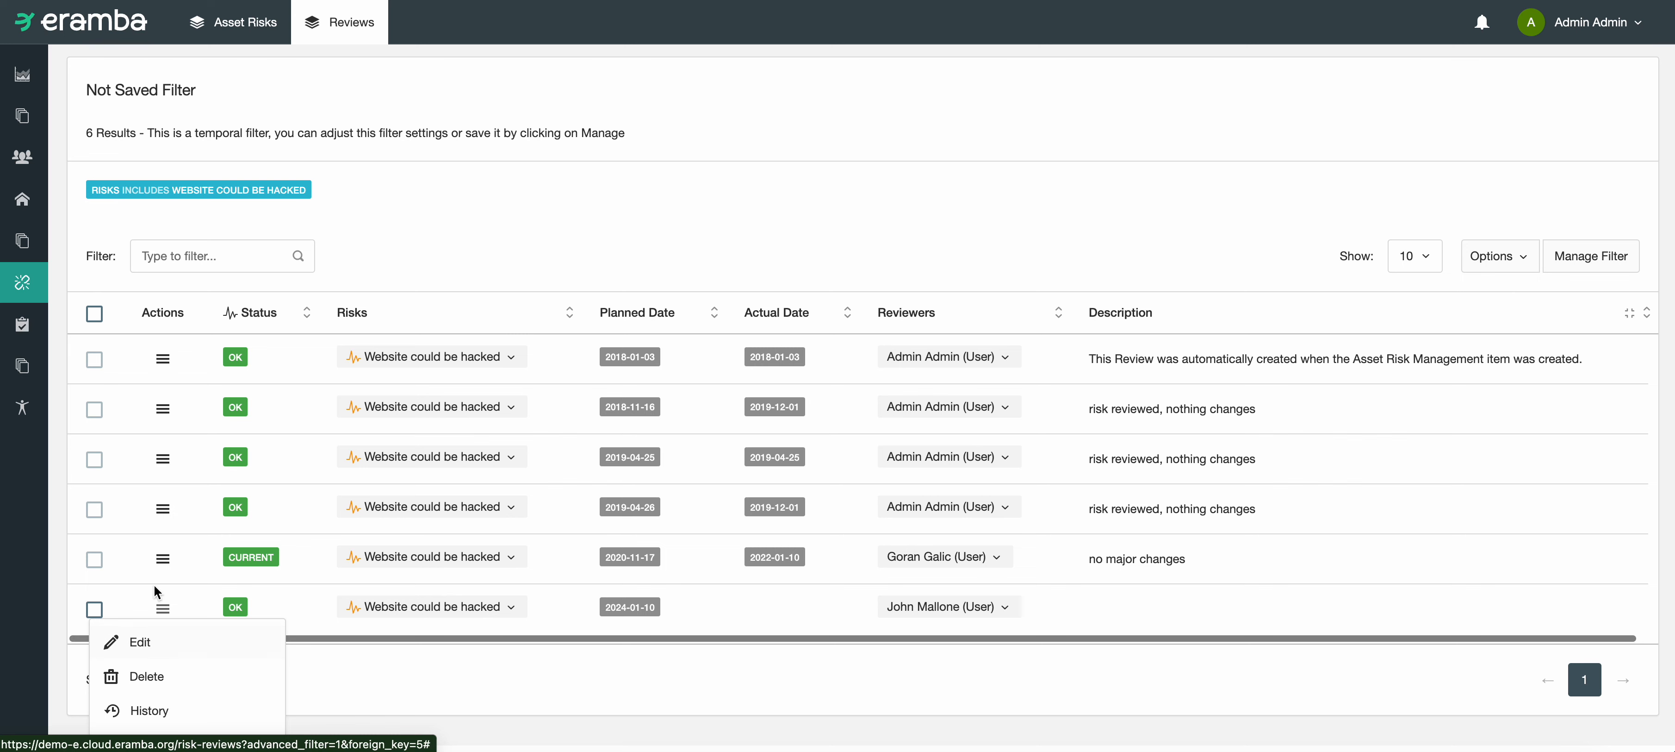
click(163, 559)
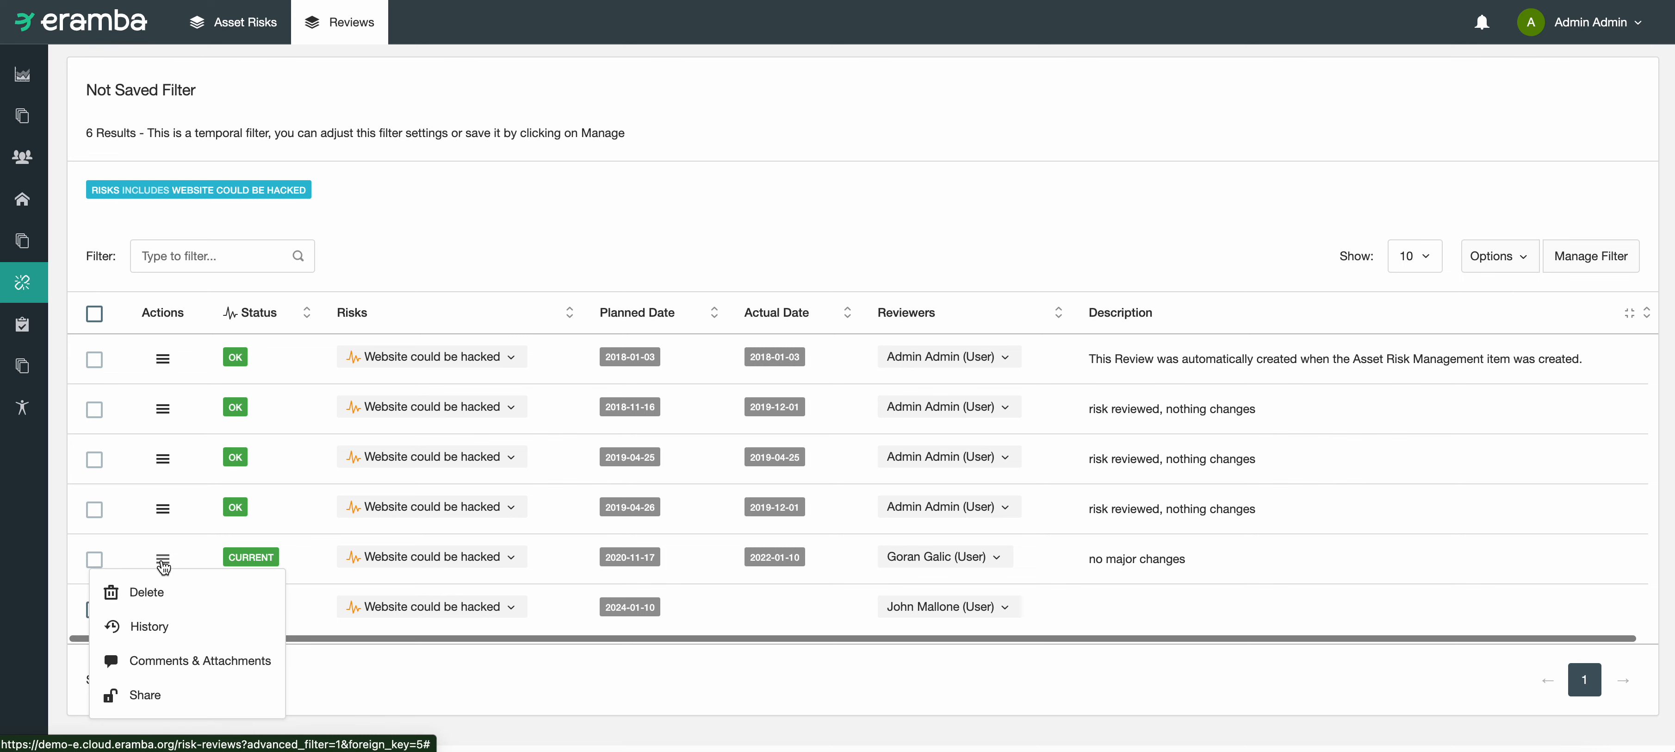
drag(1164, 558, 904, 561)
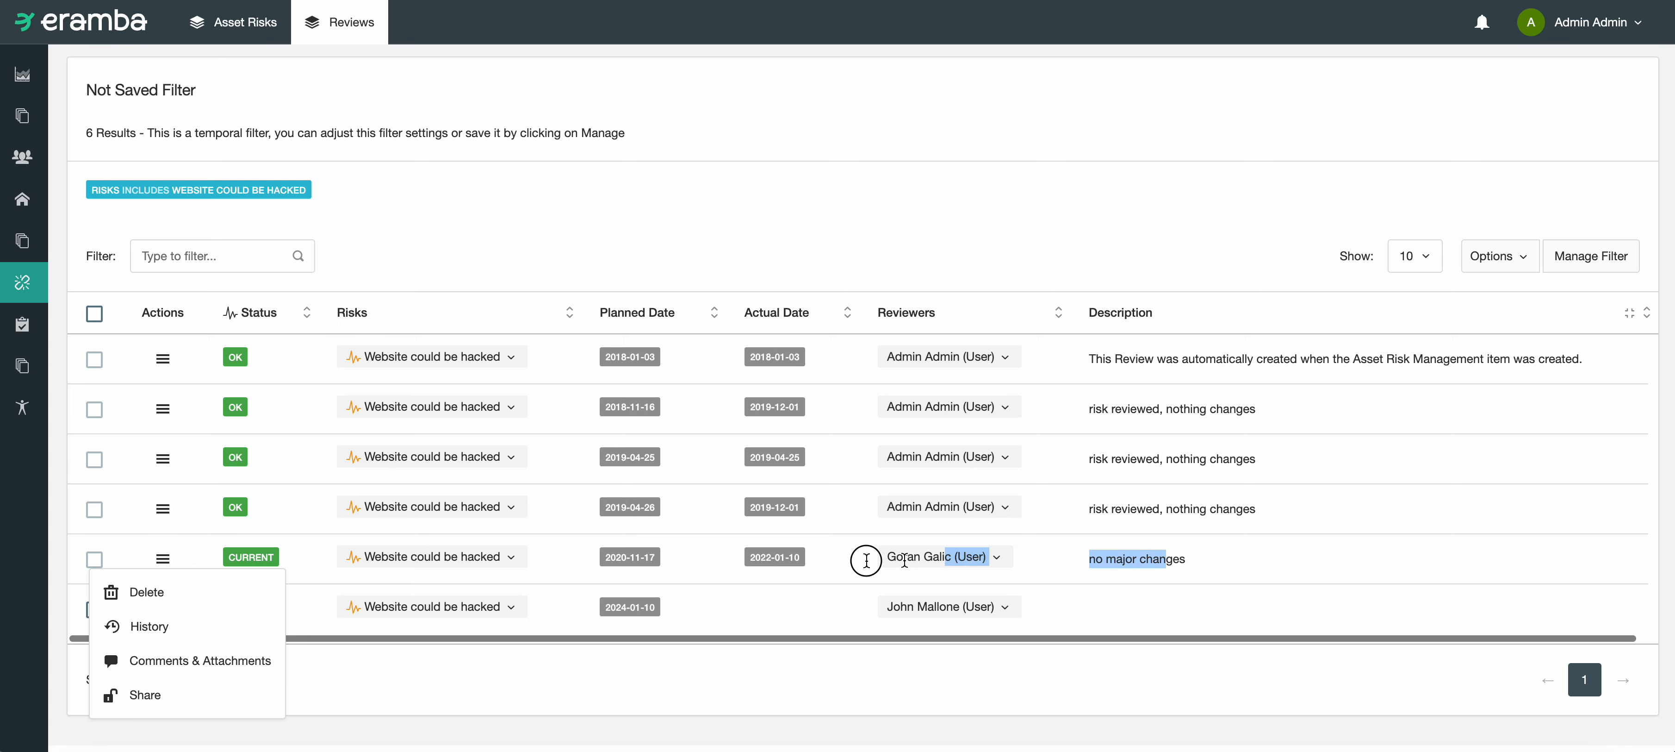
click(566, 563)
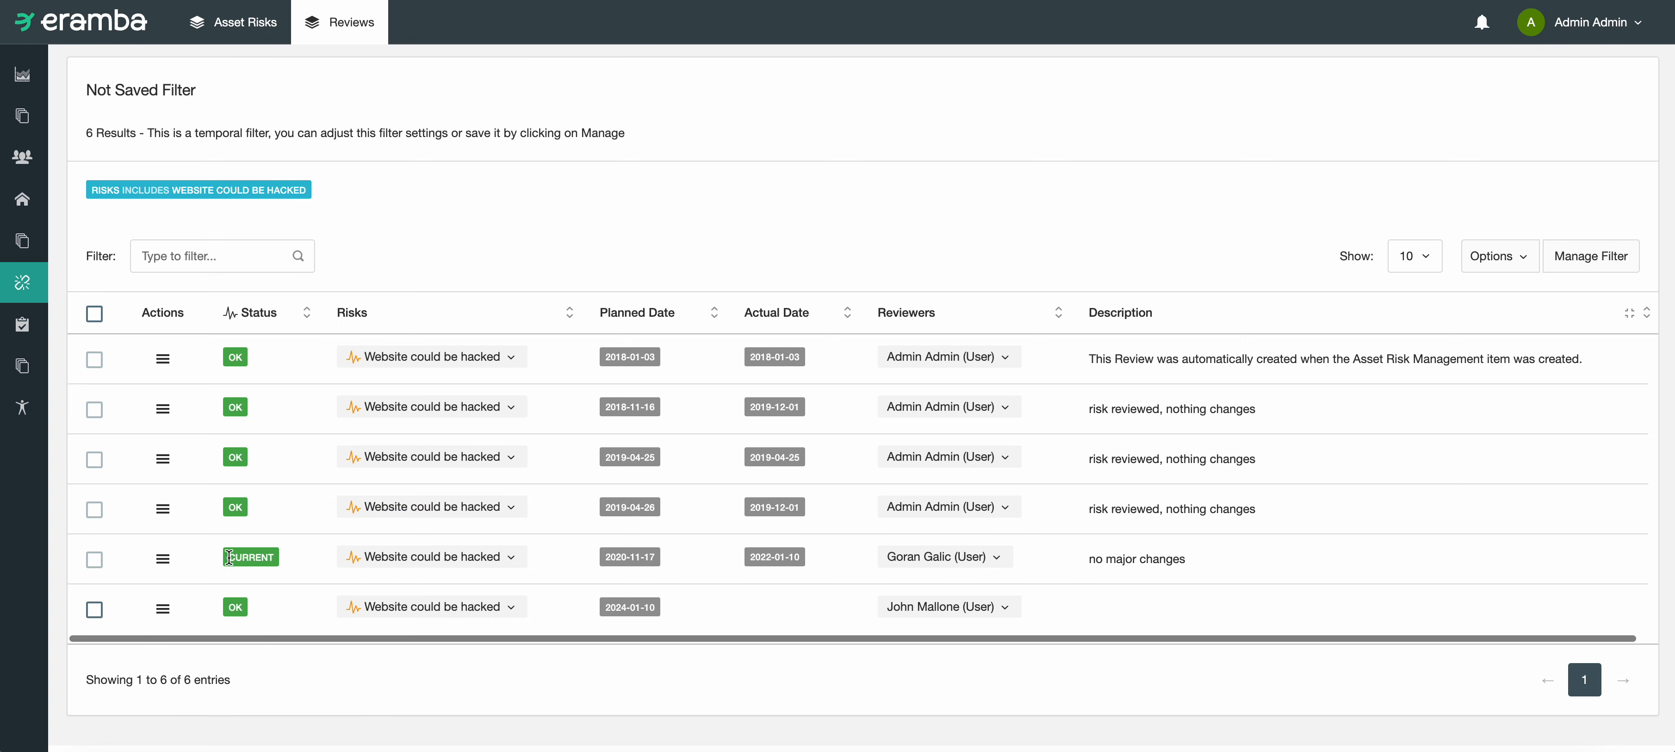
click(163, 608)
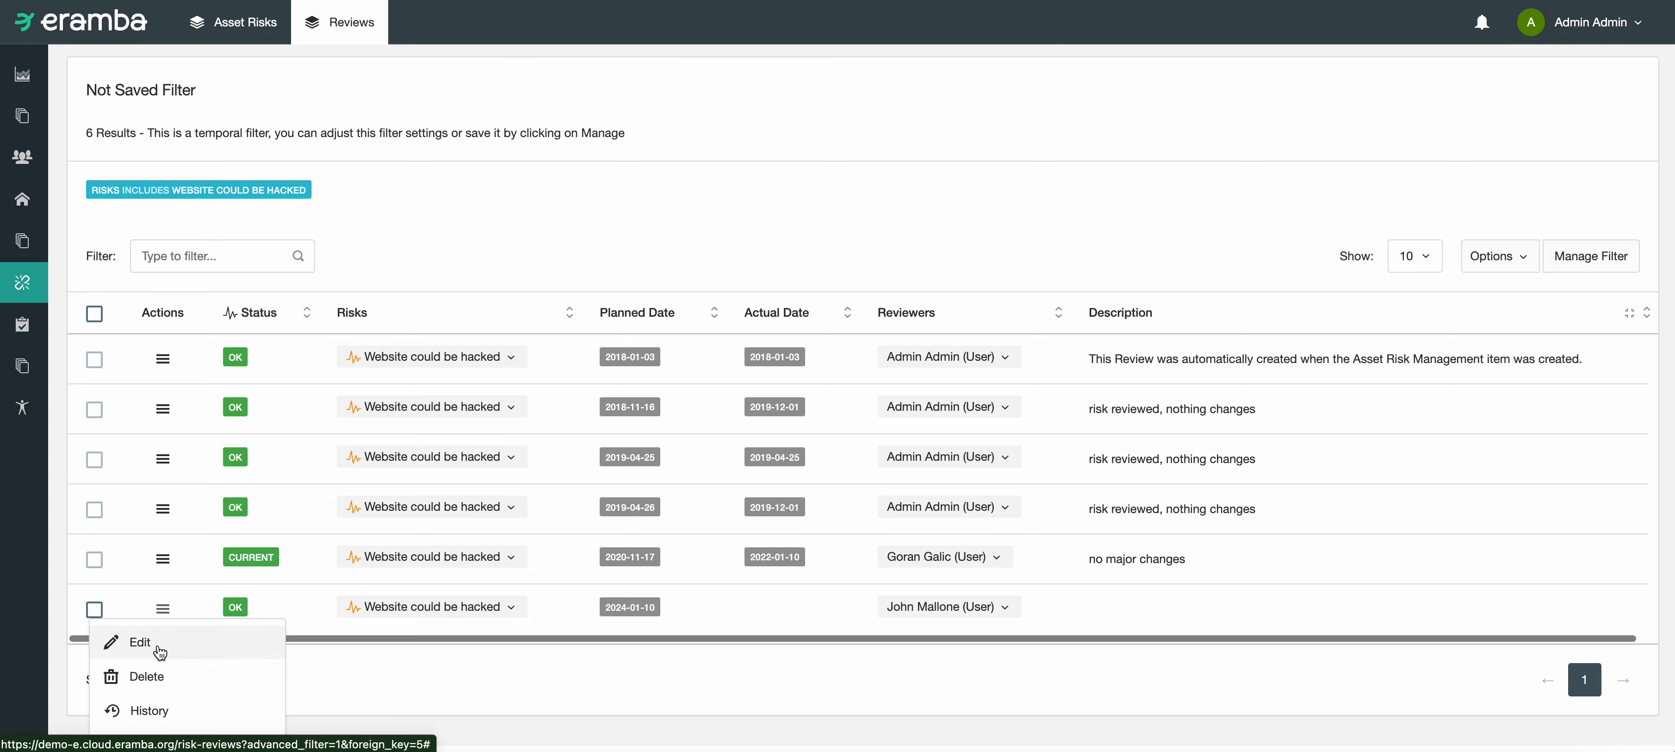
scroll(162, 651, down, 1)
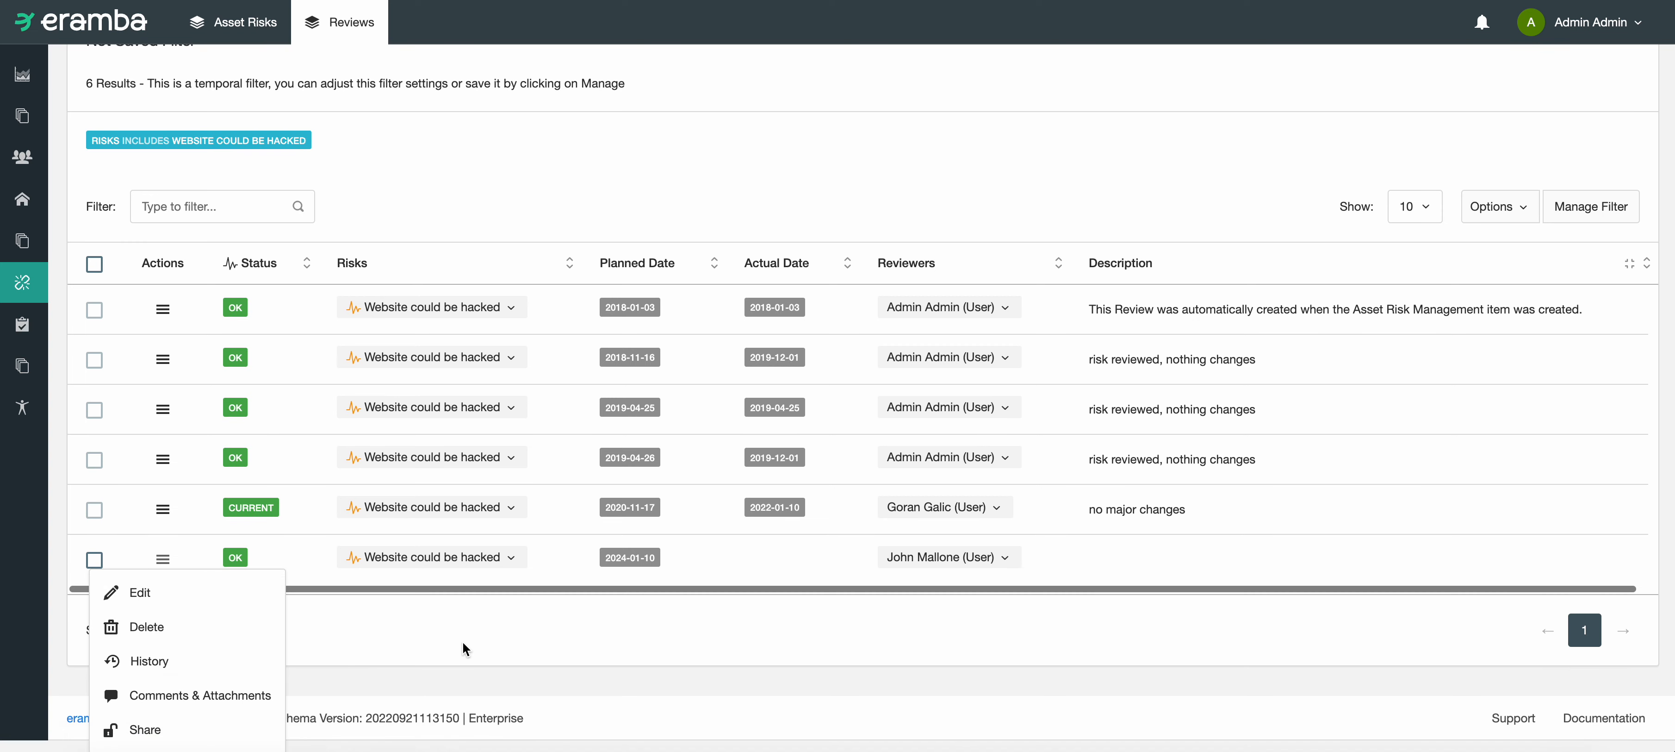
click(585, 590)
Step: Examine the planned date, reviewer and available actions of the upcoming 2024-01-10 review of "Website could be hacked"
drag(1090, 559, 318, 571)
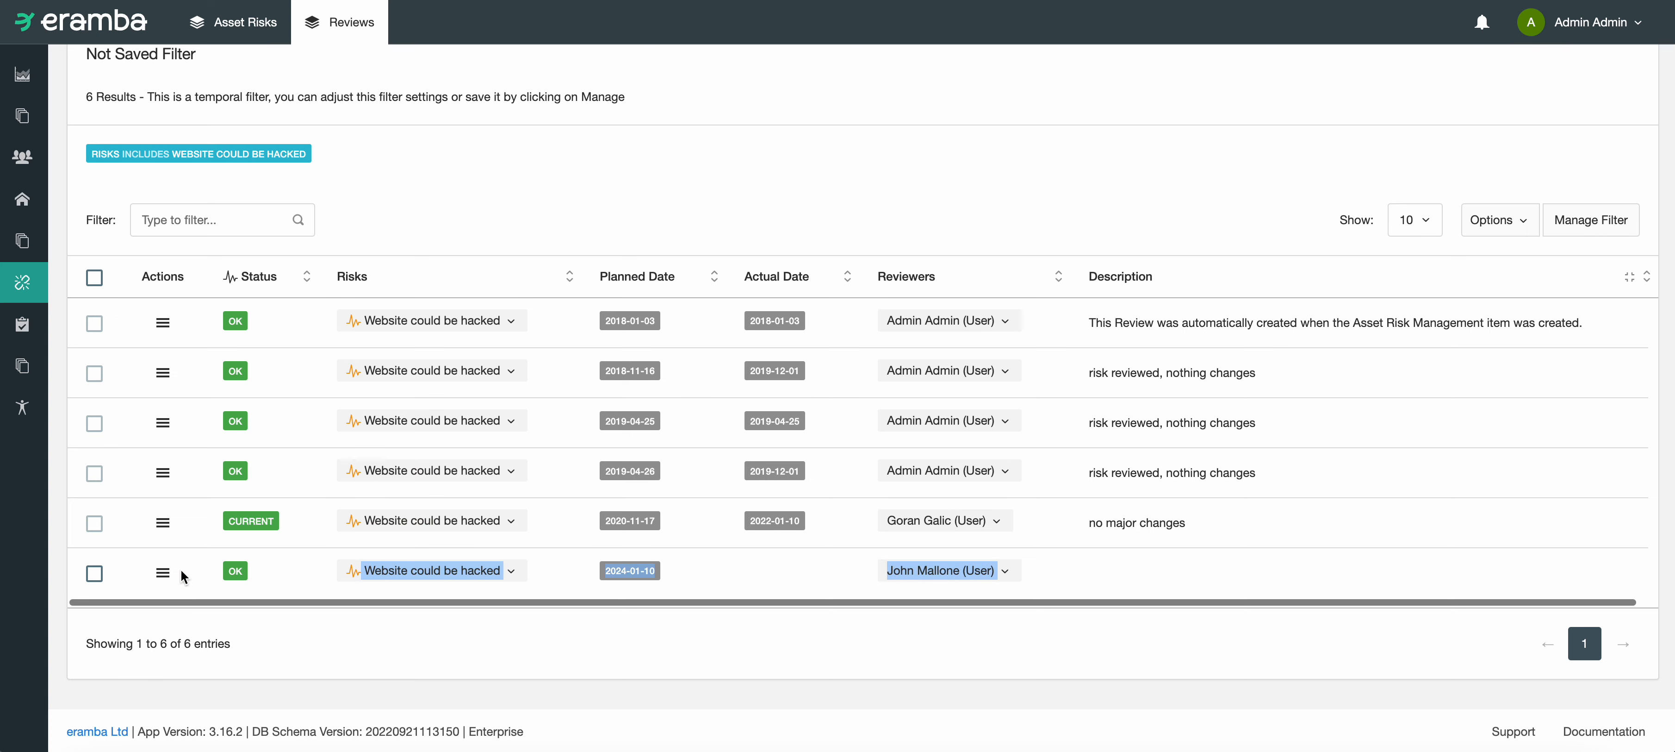
click(163, 572)
click(438, 654)
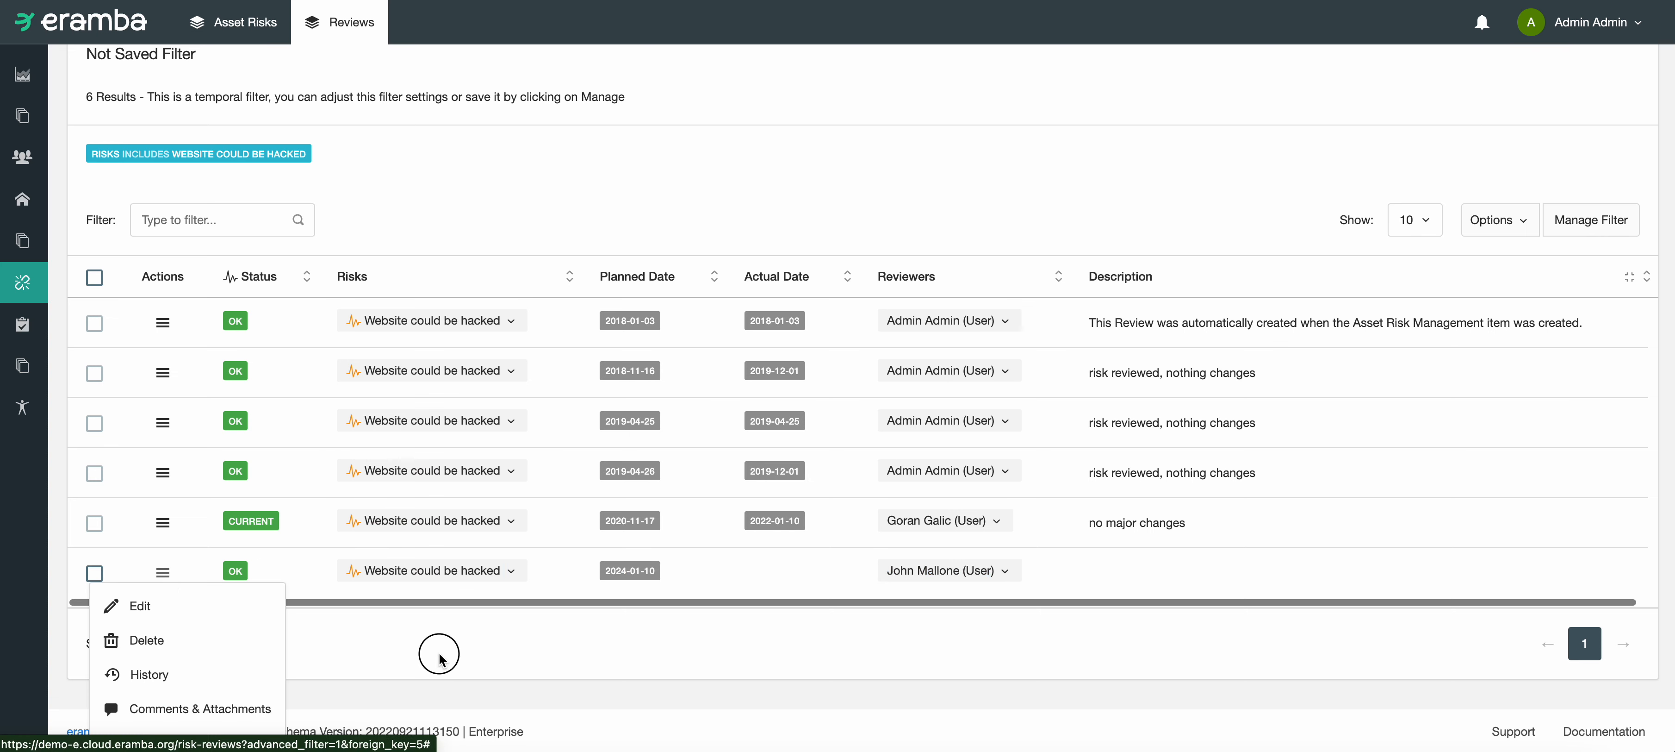
click(159, 572)
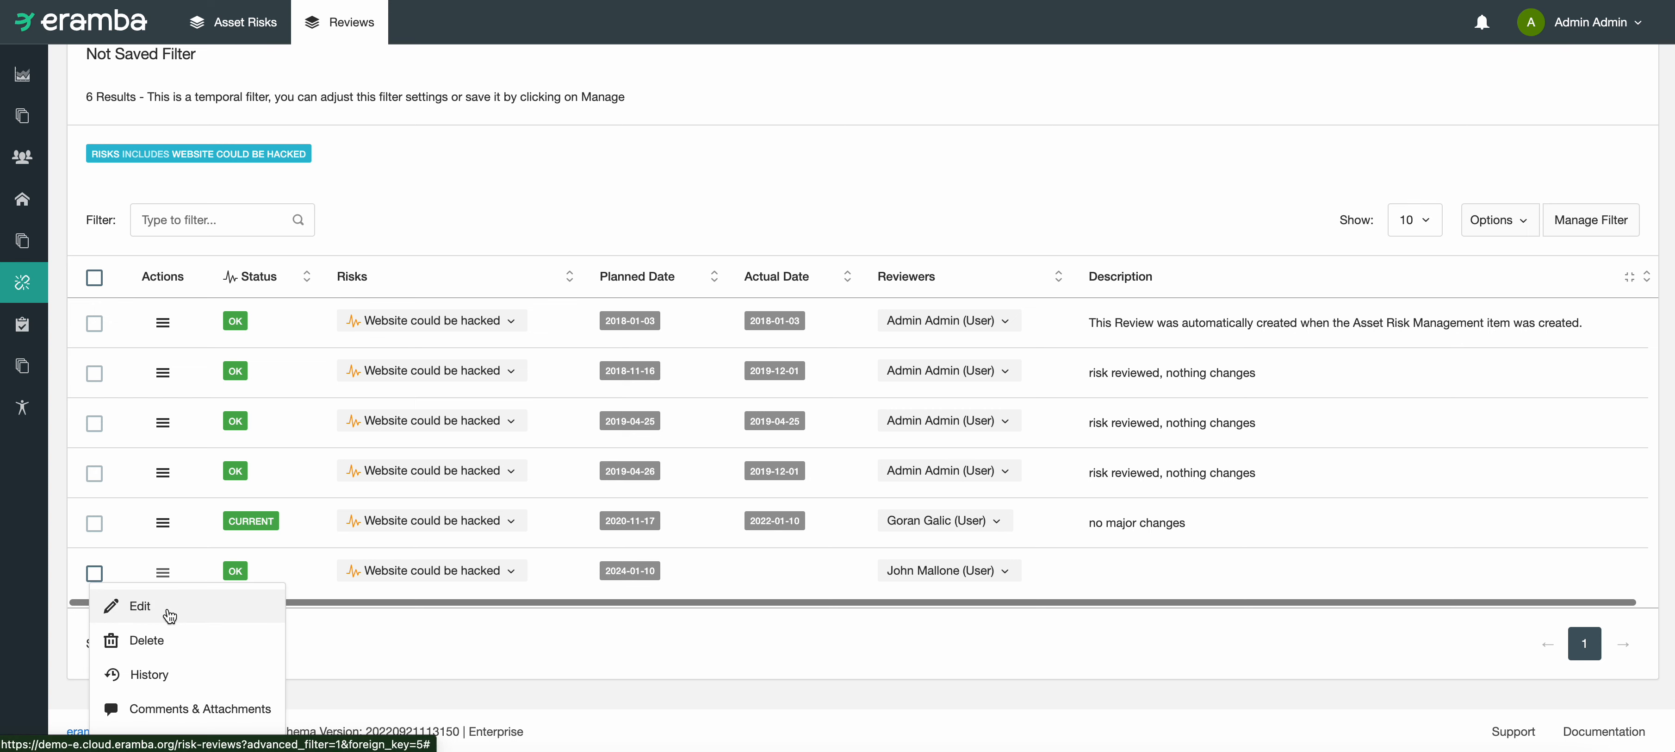
click(521, 639)
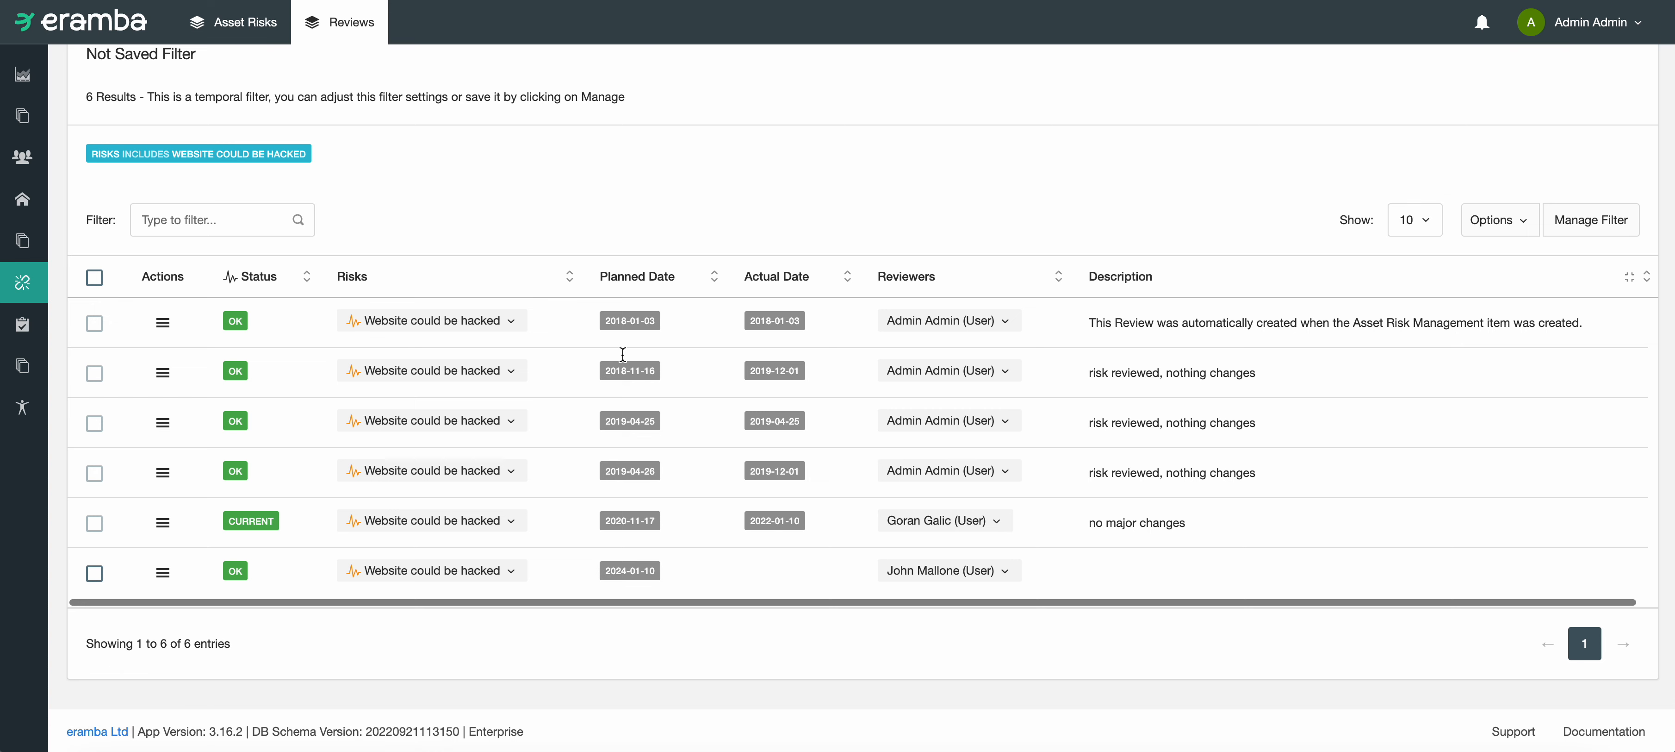
drag(644, 570, 611, 573)
click(765, 584)
drag(1191, 530, 736, 547)
click(665, 544)
Step: Start adding a new asset risk review and select "Website could be hacked" as its risk
scroll(914, 547, up, 4)
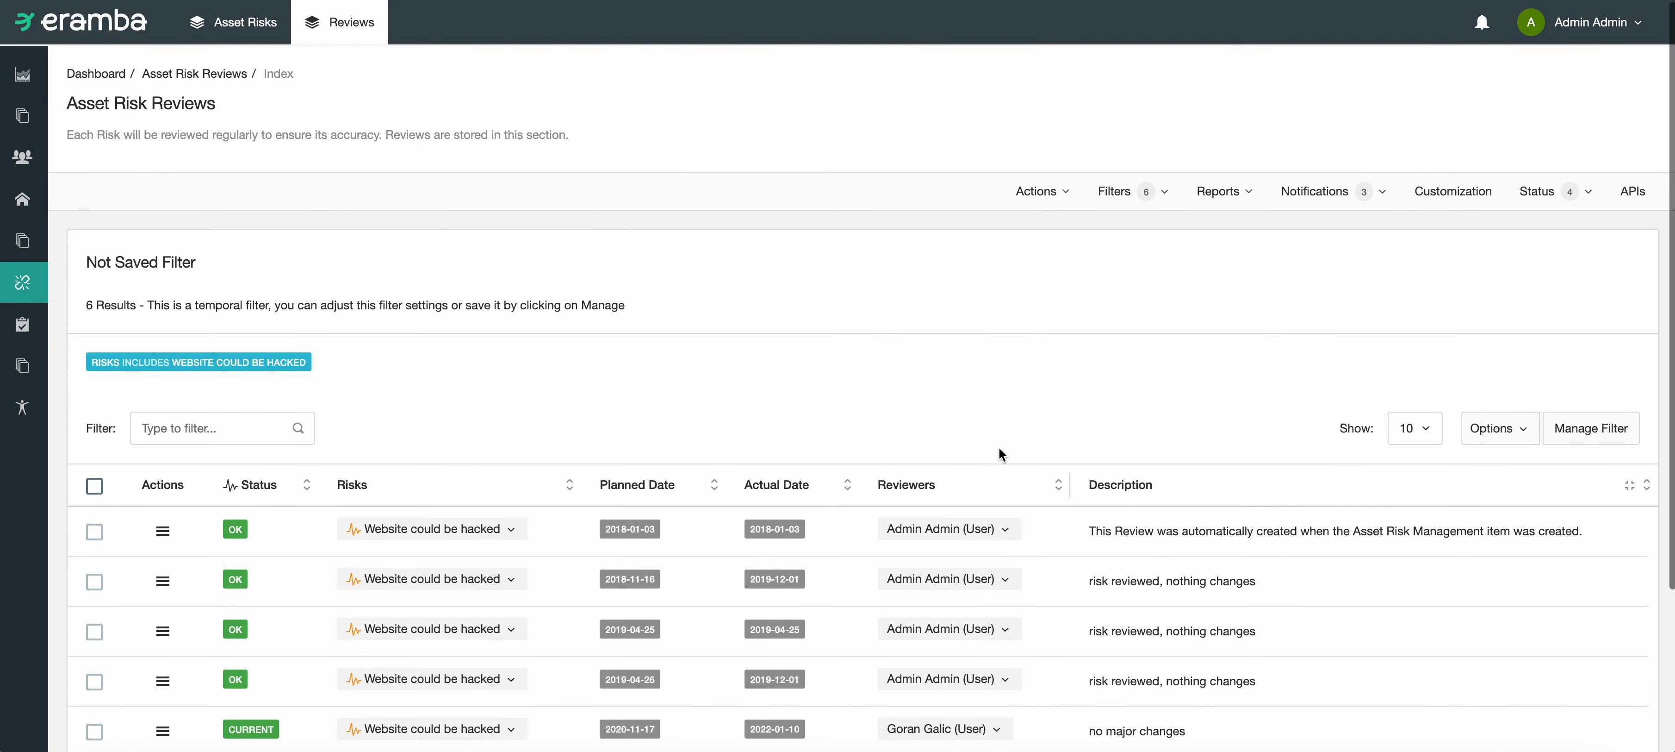
click(1043, 198)
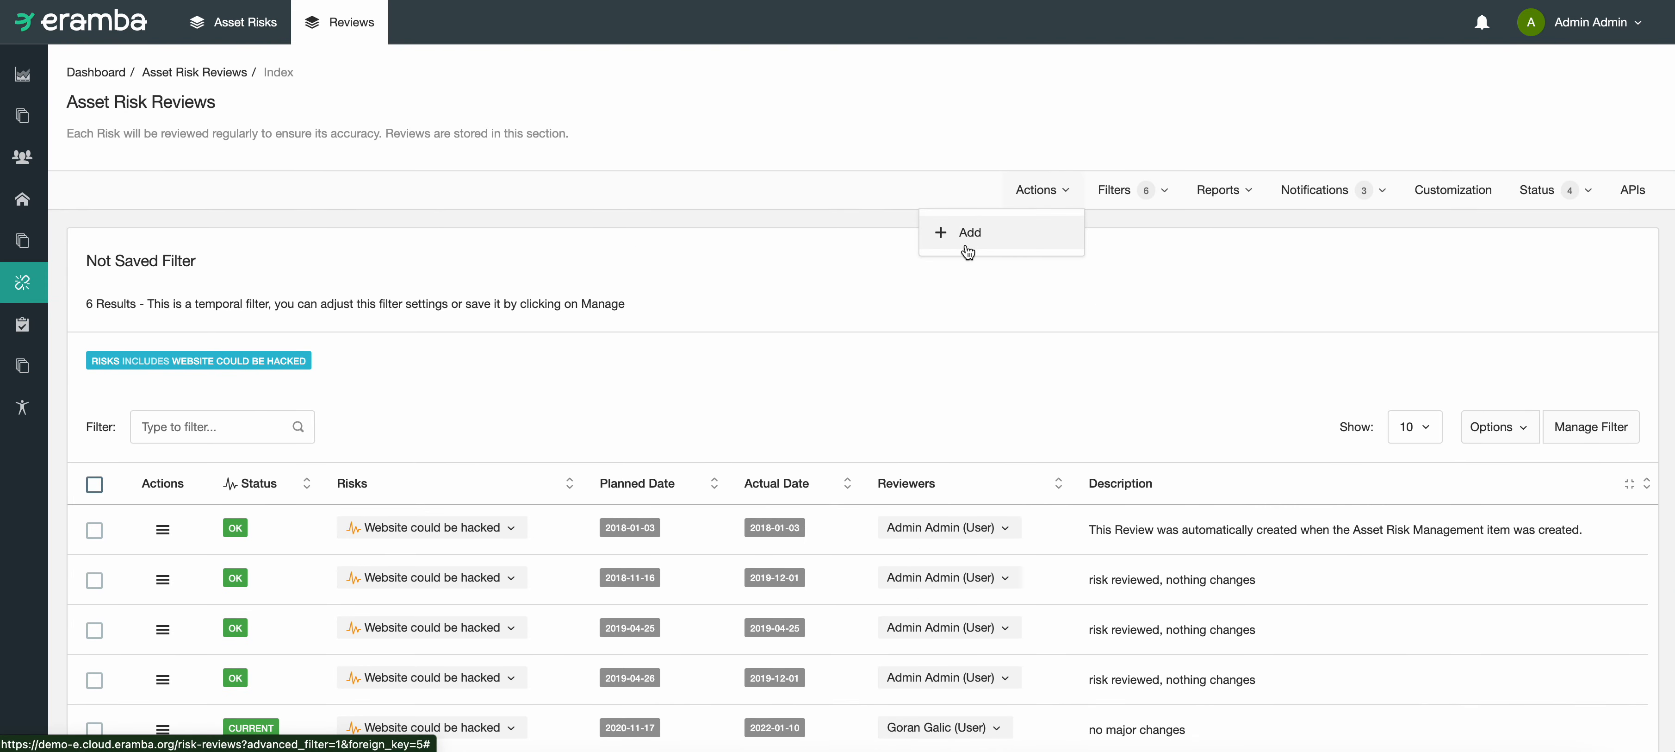
click(964, 304)
scroll(857, 464, down, 4)
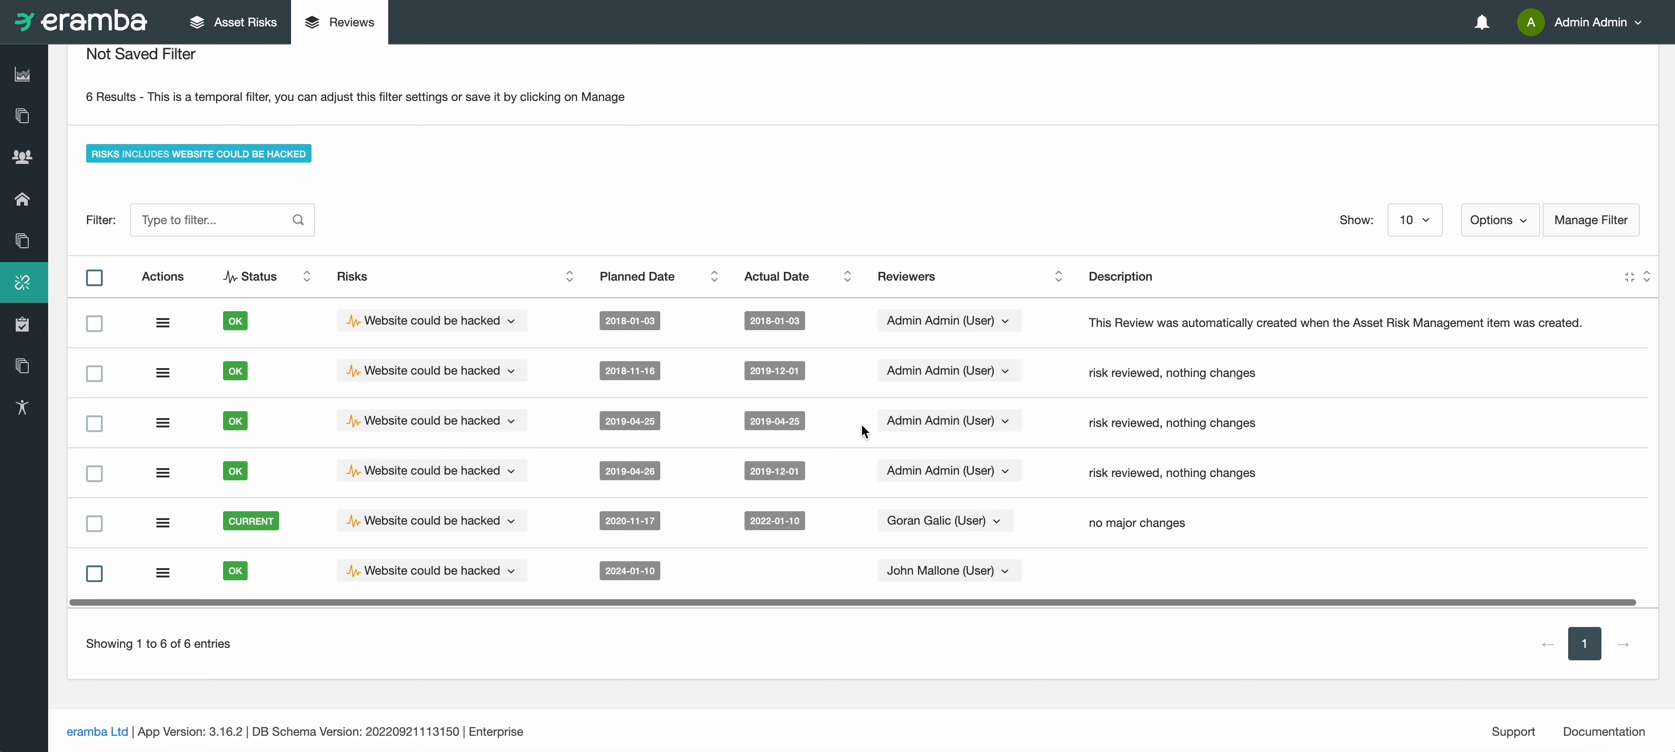
scroll(964, 468, up, 4)
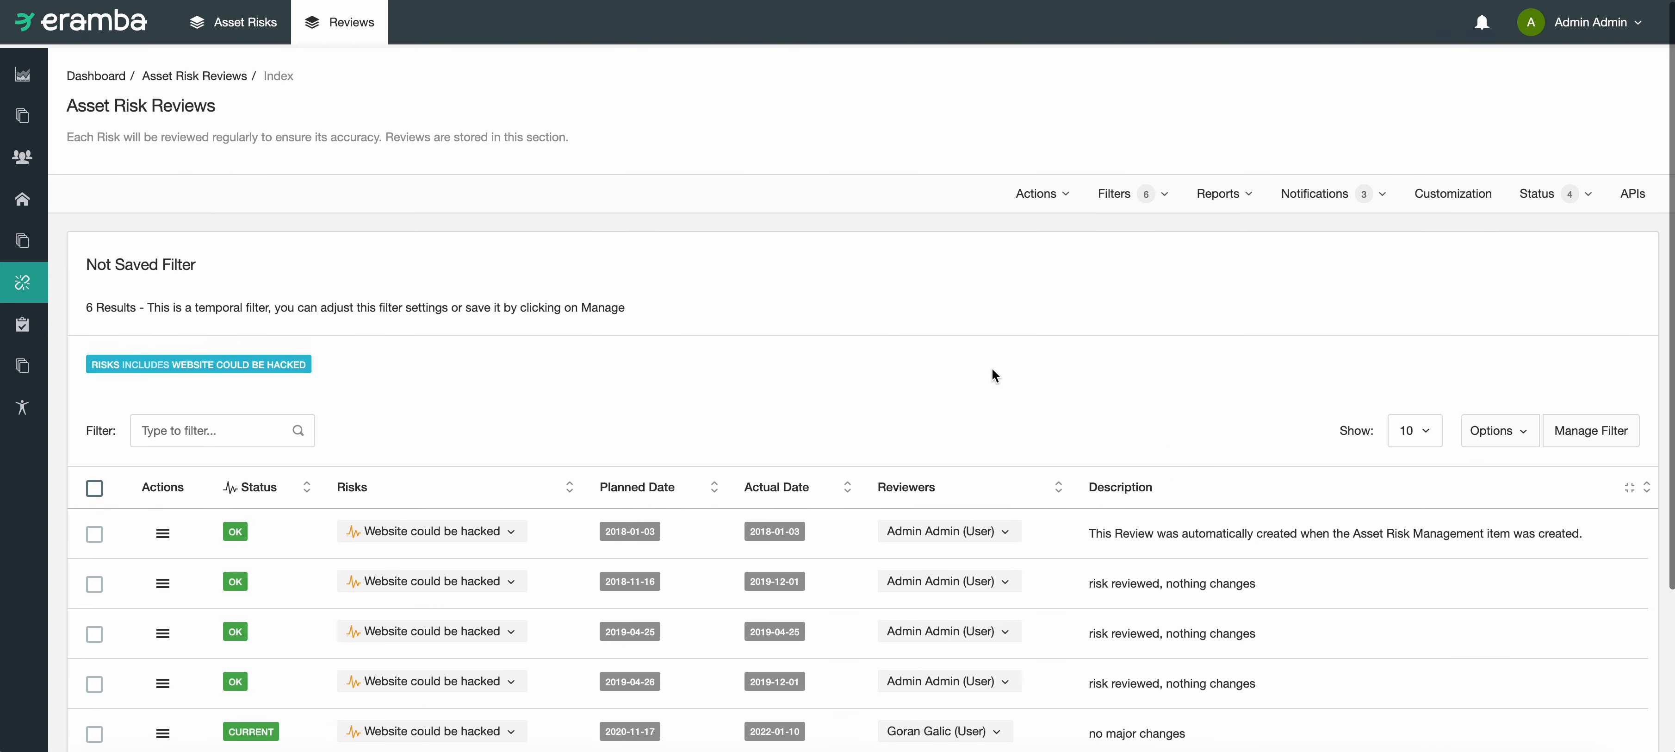
click(1036, 202)
click(1024, 226)
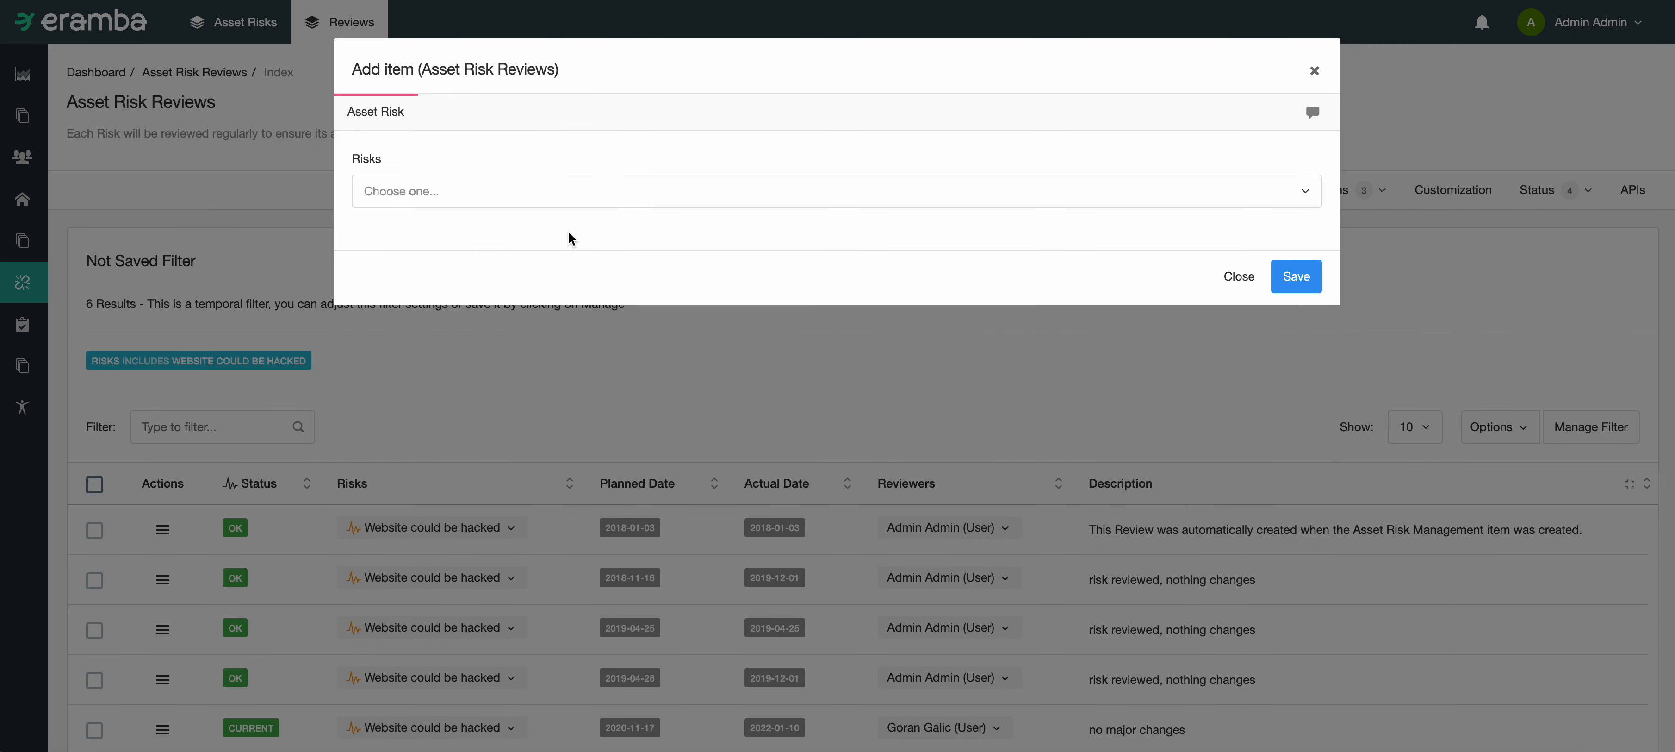
click(564, 201)
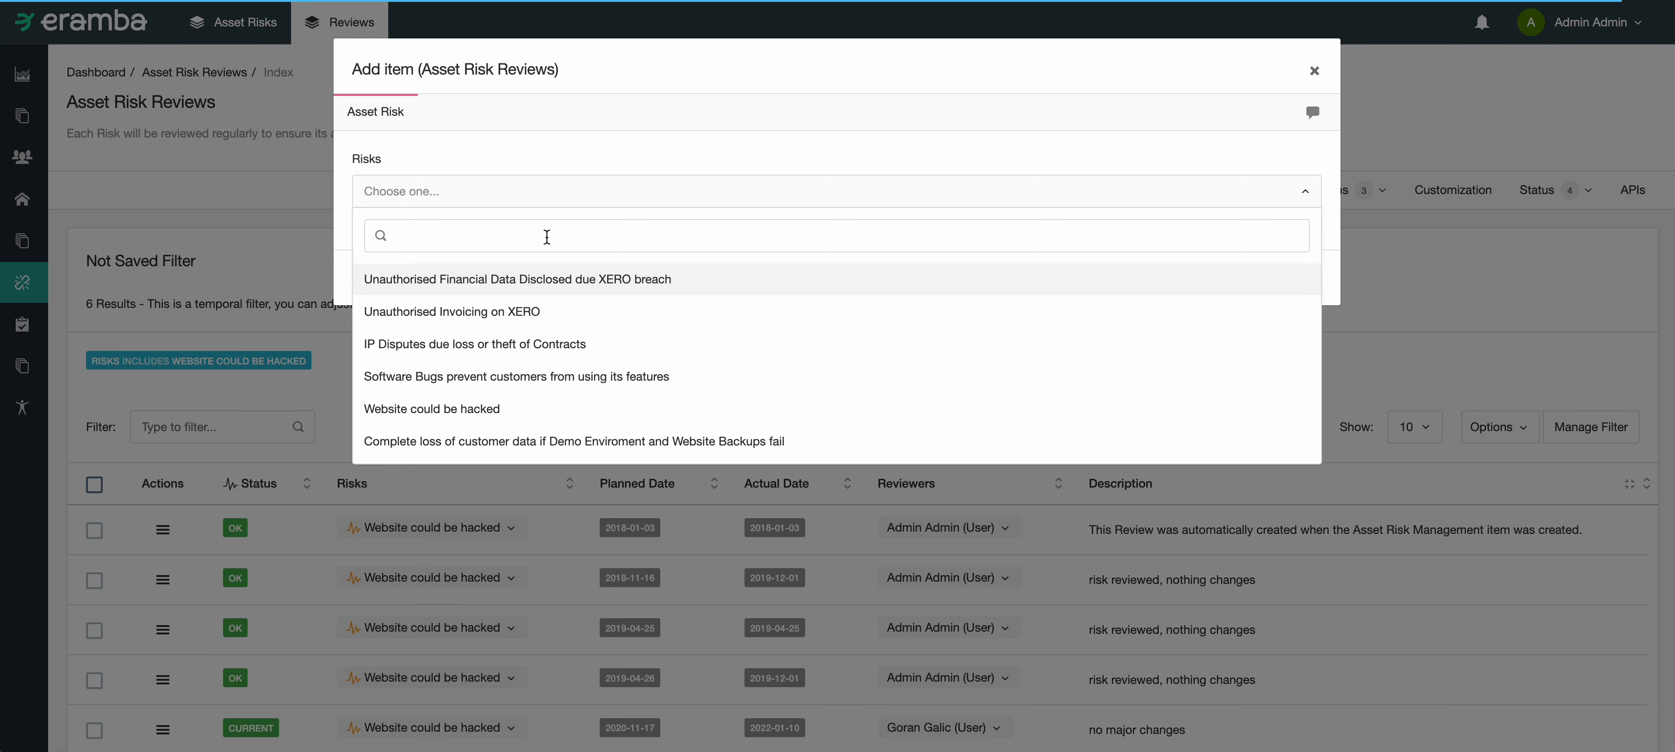
text(websi)
key(Return)
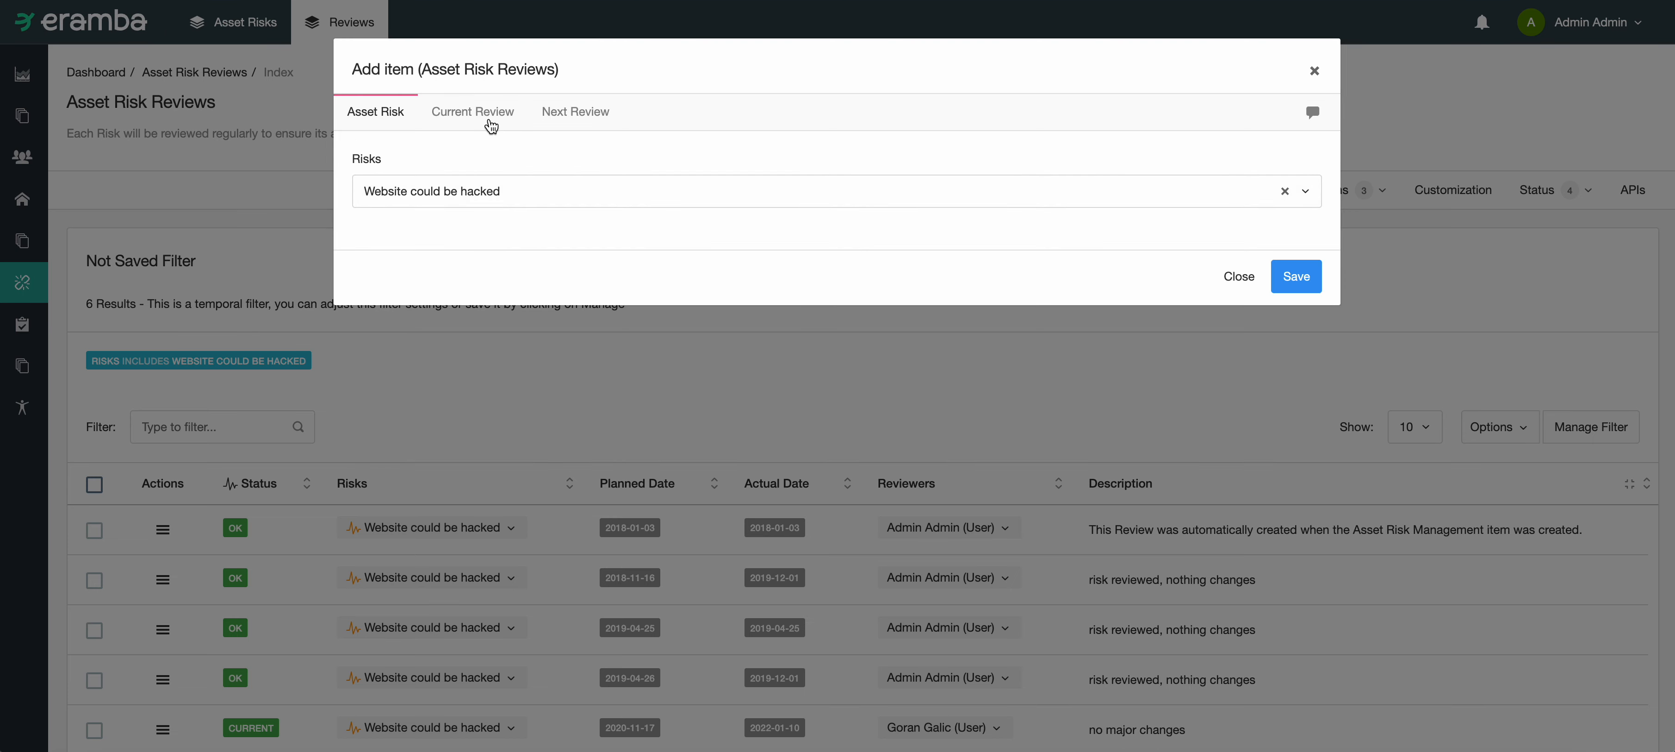
Step: Set both the planned date and the actual date of the current review to 2022-11-17
click(488, 118)
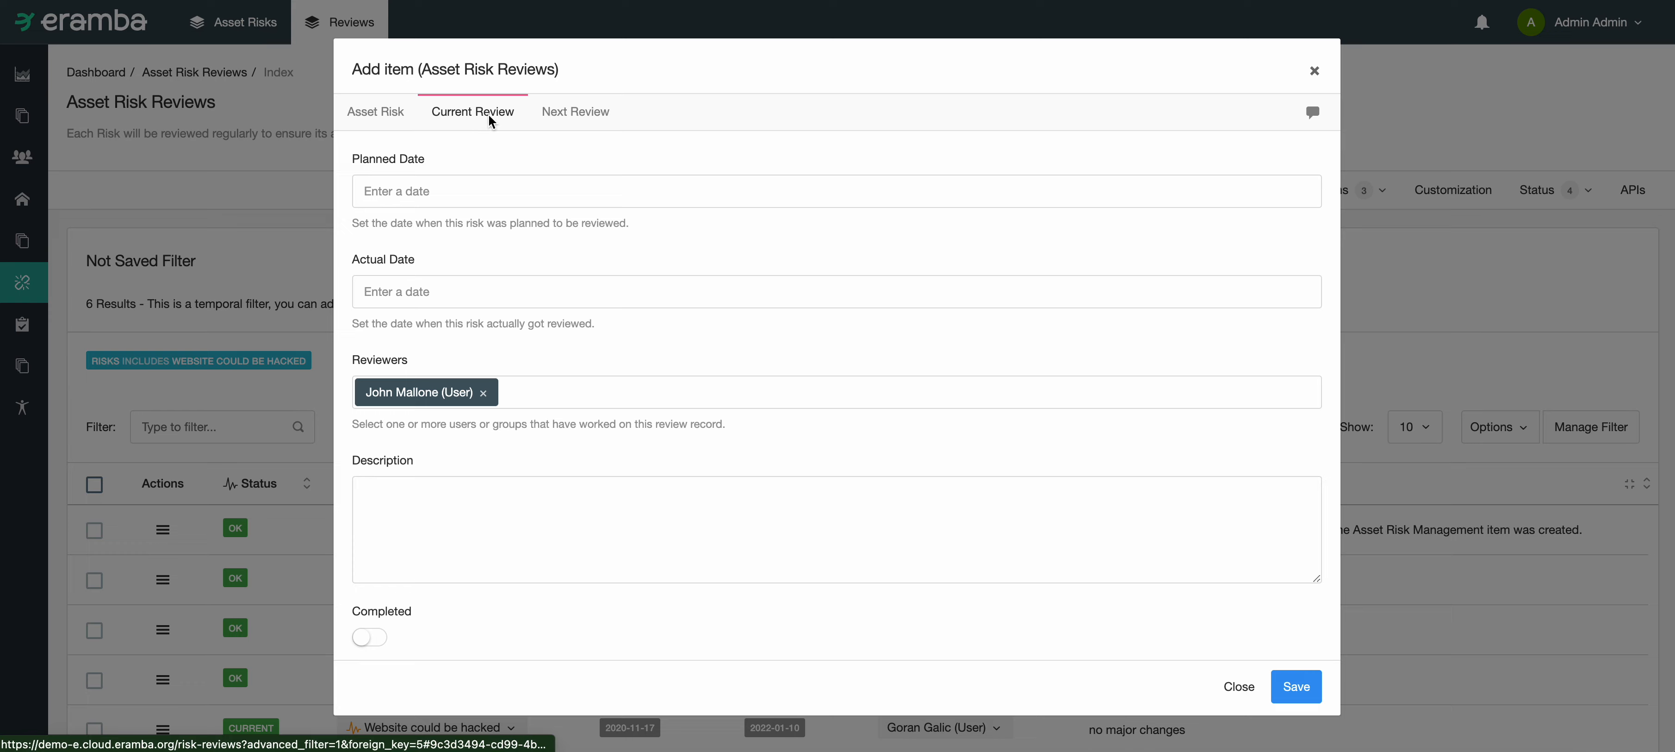
click(433, 191)
click(516, 377)
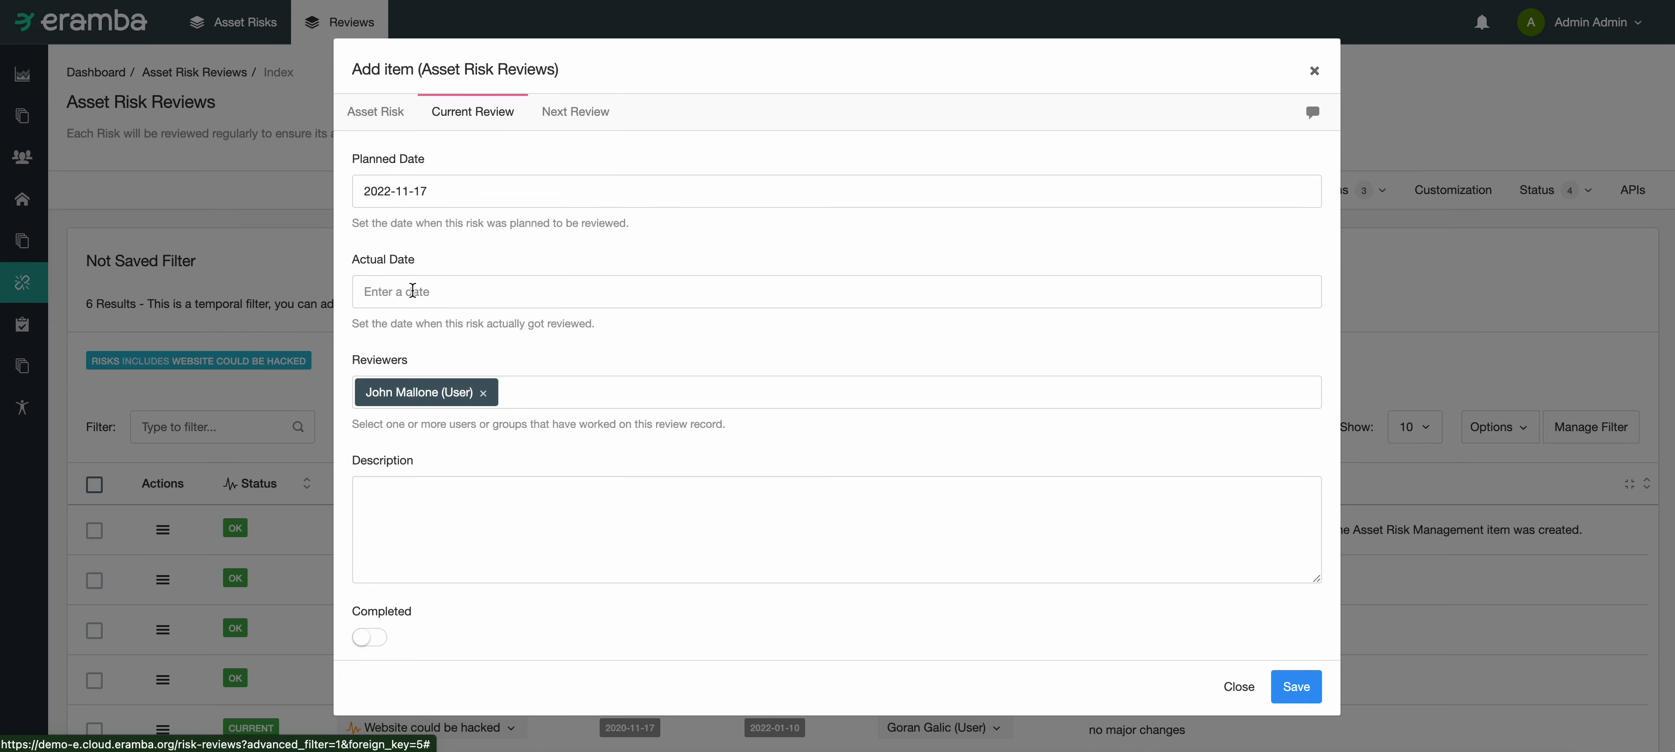
click(410, 292)
click(510, 478)
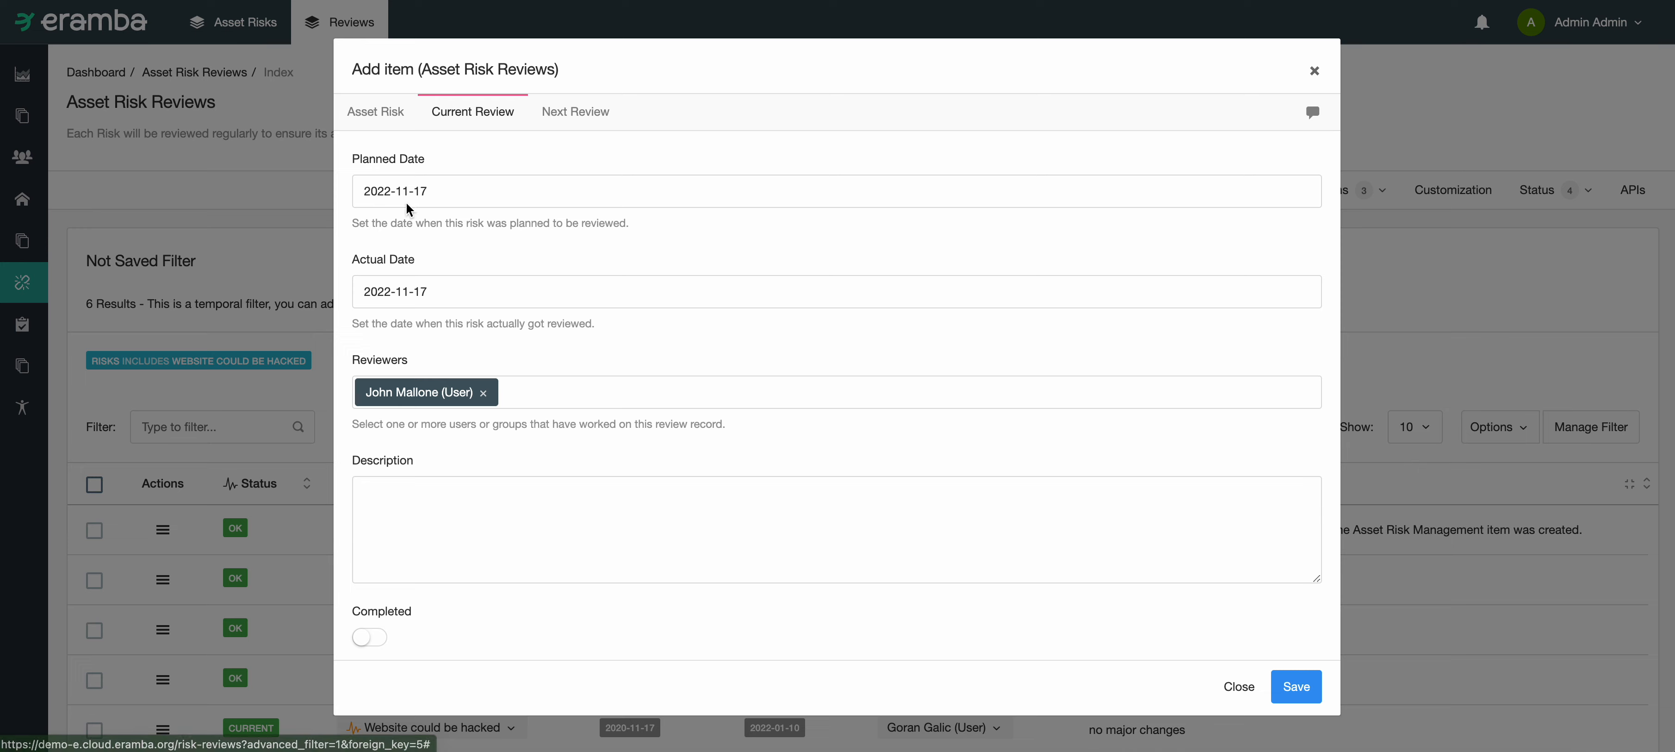
Step: Describe the current review as "small changes on the risk, see attahcments for details" and mark it as completed
scroll(504, 298, down, 1)
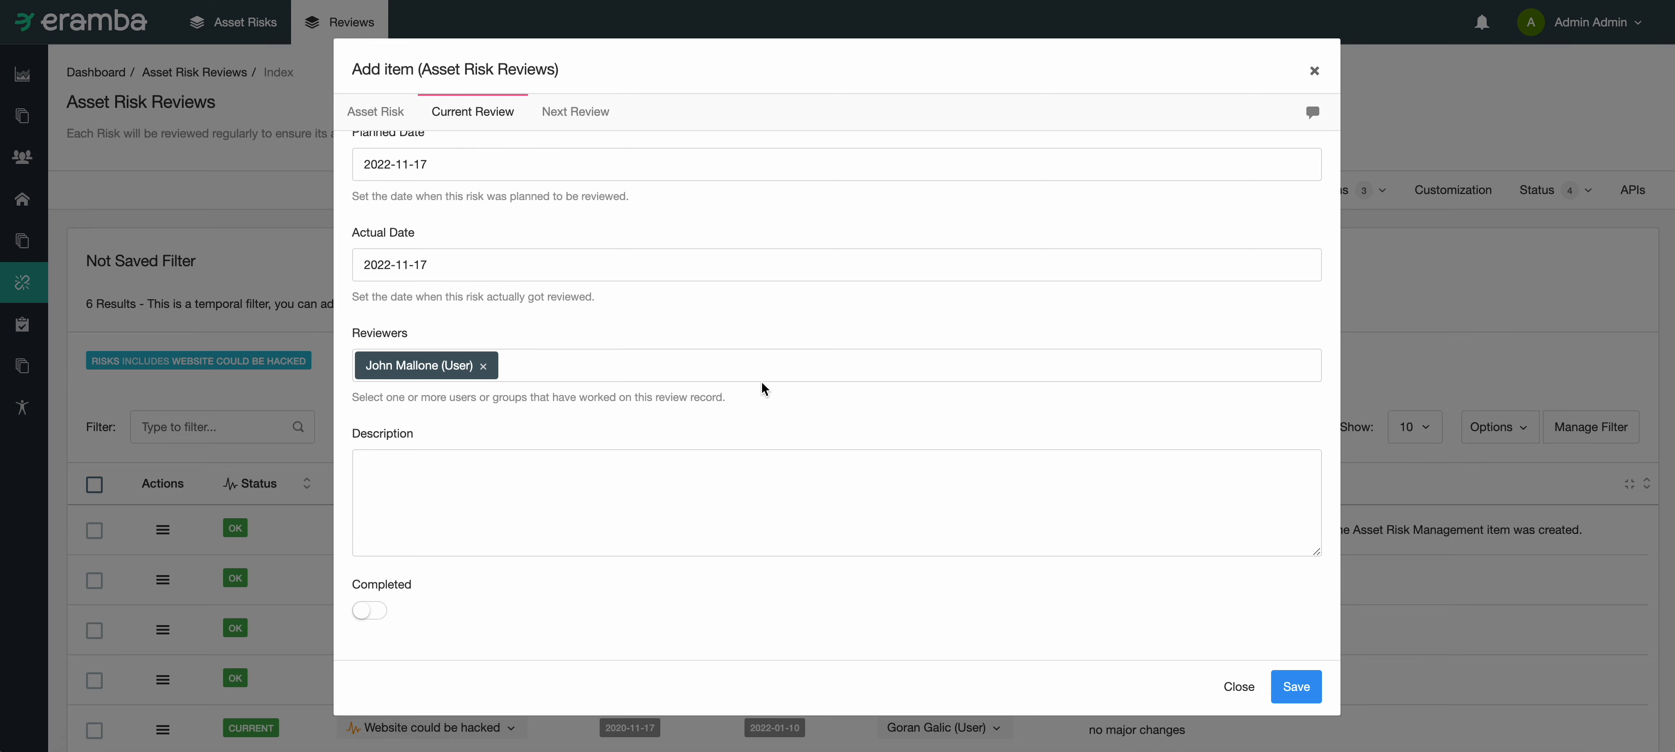
click(757, 370)
click(731, 328)
scroll(552, 409, down, 1)
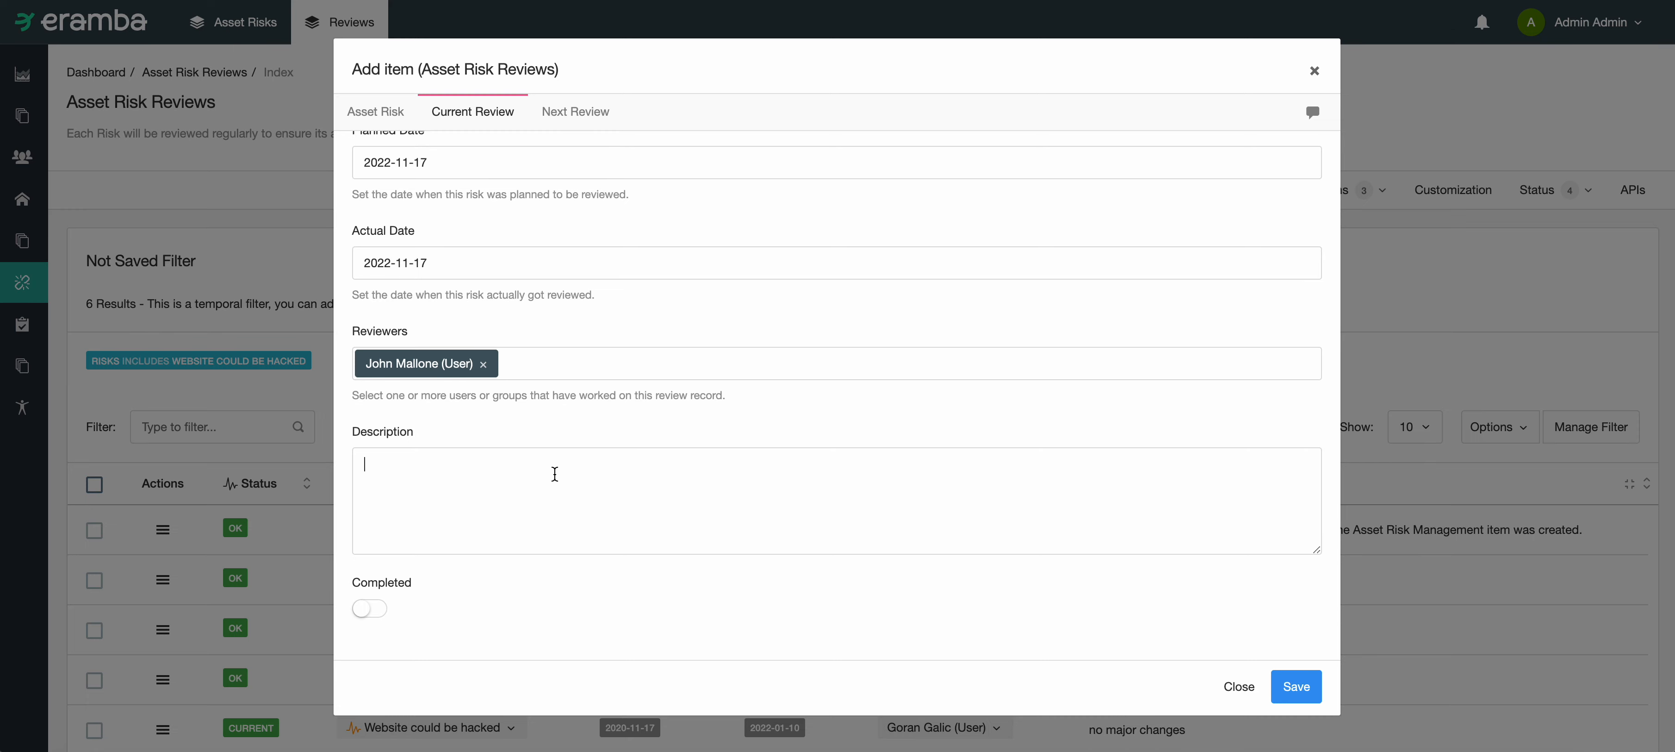
click(555, 474)
text(w)
text(mall changes on the ri)
text(sk, see att)
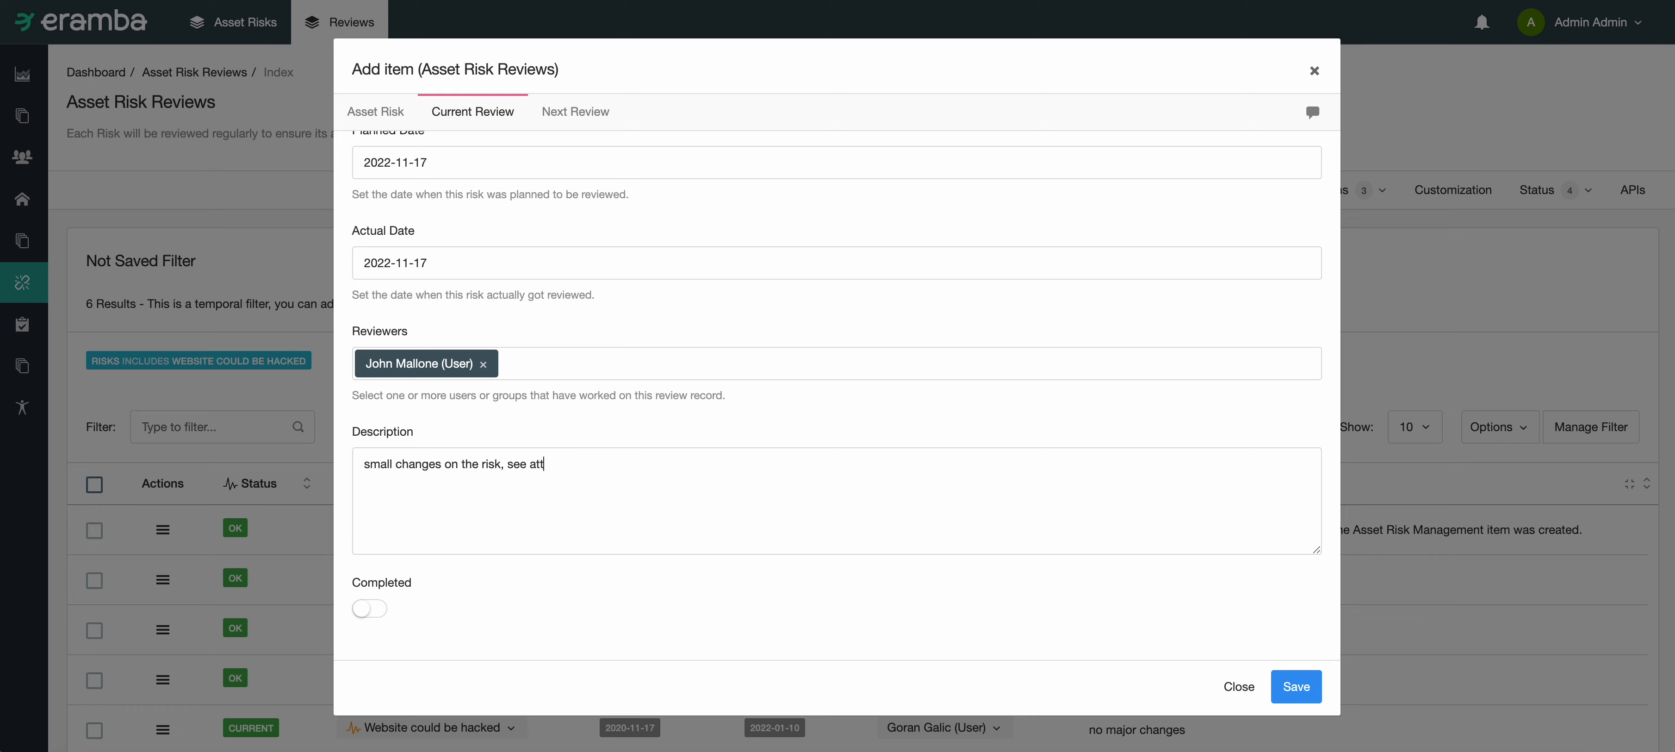
text(ahcments for details)
click(370, 608)
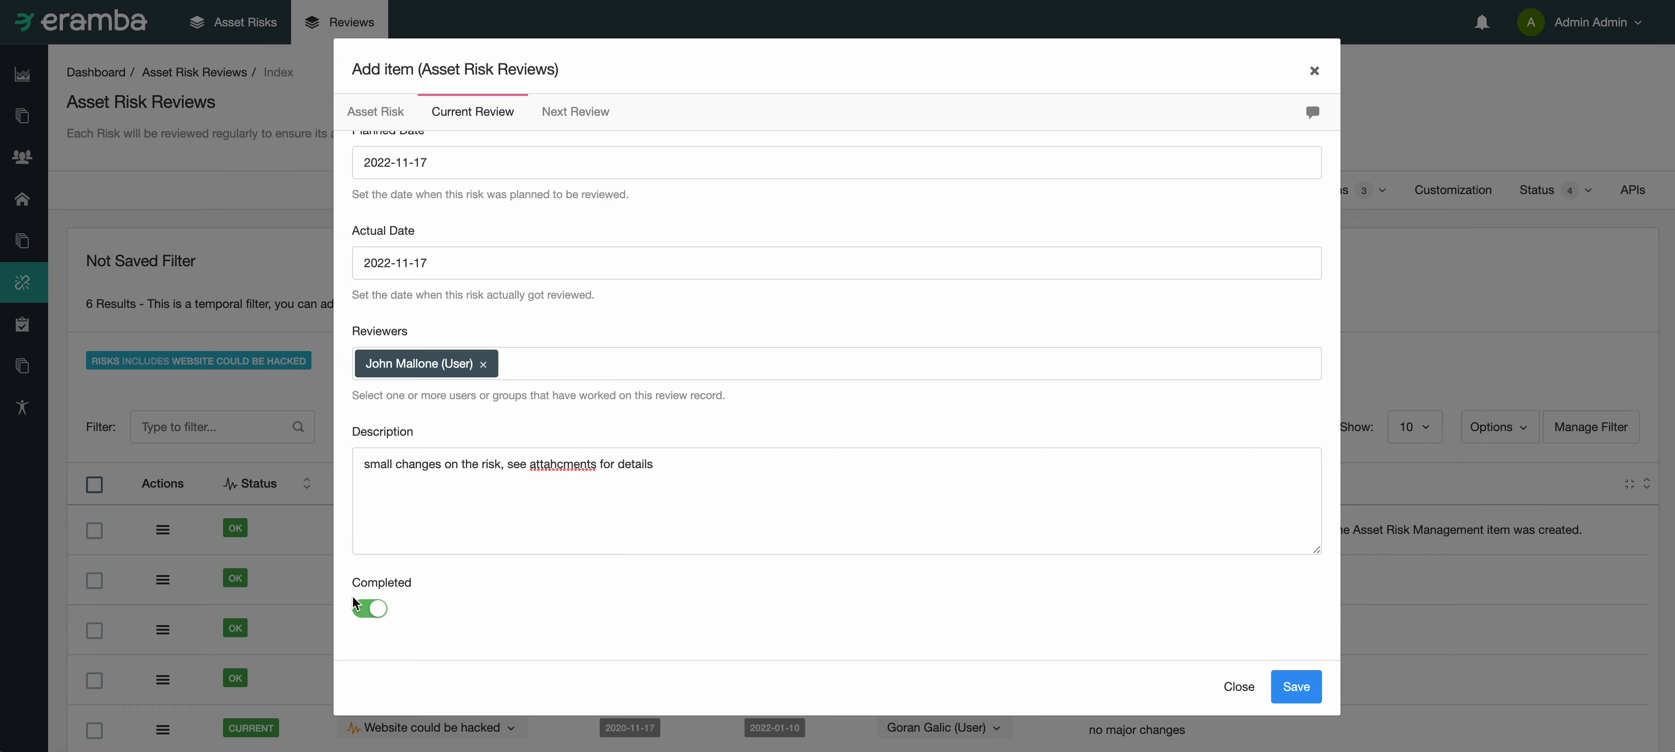
Step: Inspect the next review settings by enabling a second review in the future, then disable that option again
click(552, 114)
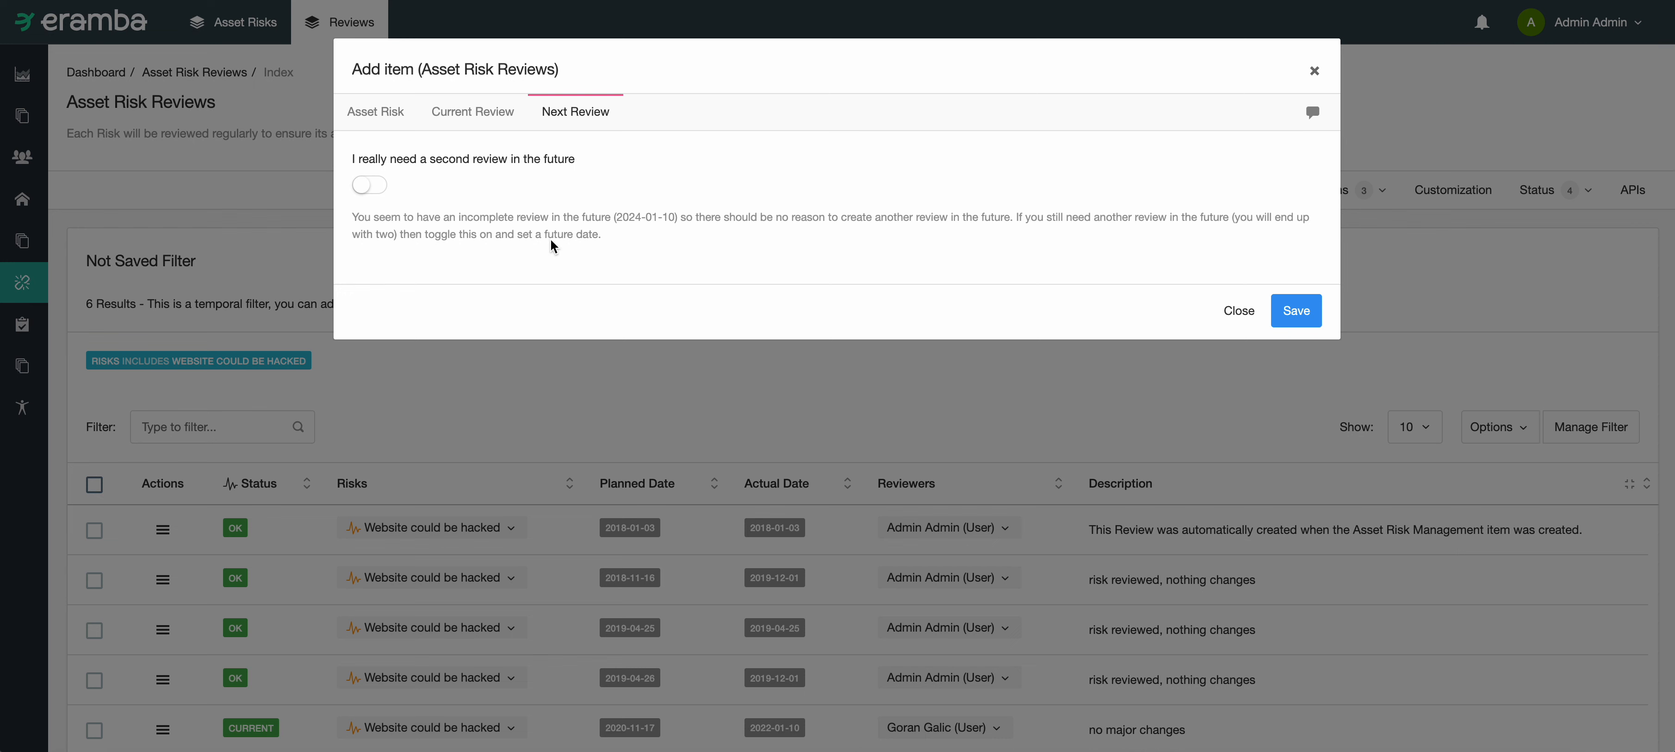
mouse_move(640, 222)
mouse_down()
mouse_move(666, 215)
mouse_move(617, 218)
mouse_up()
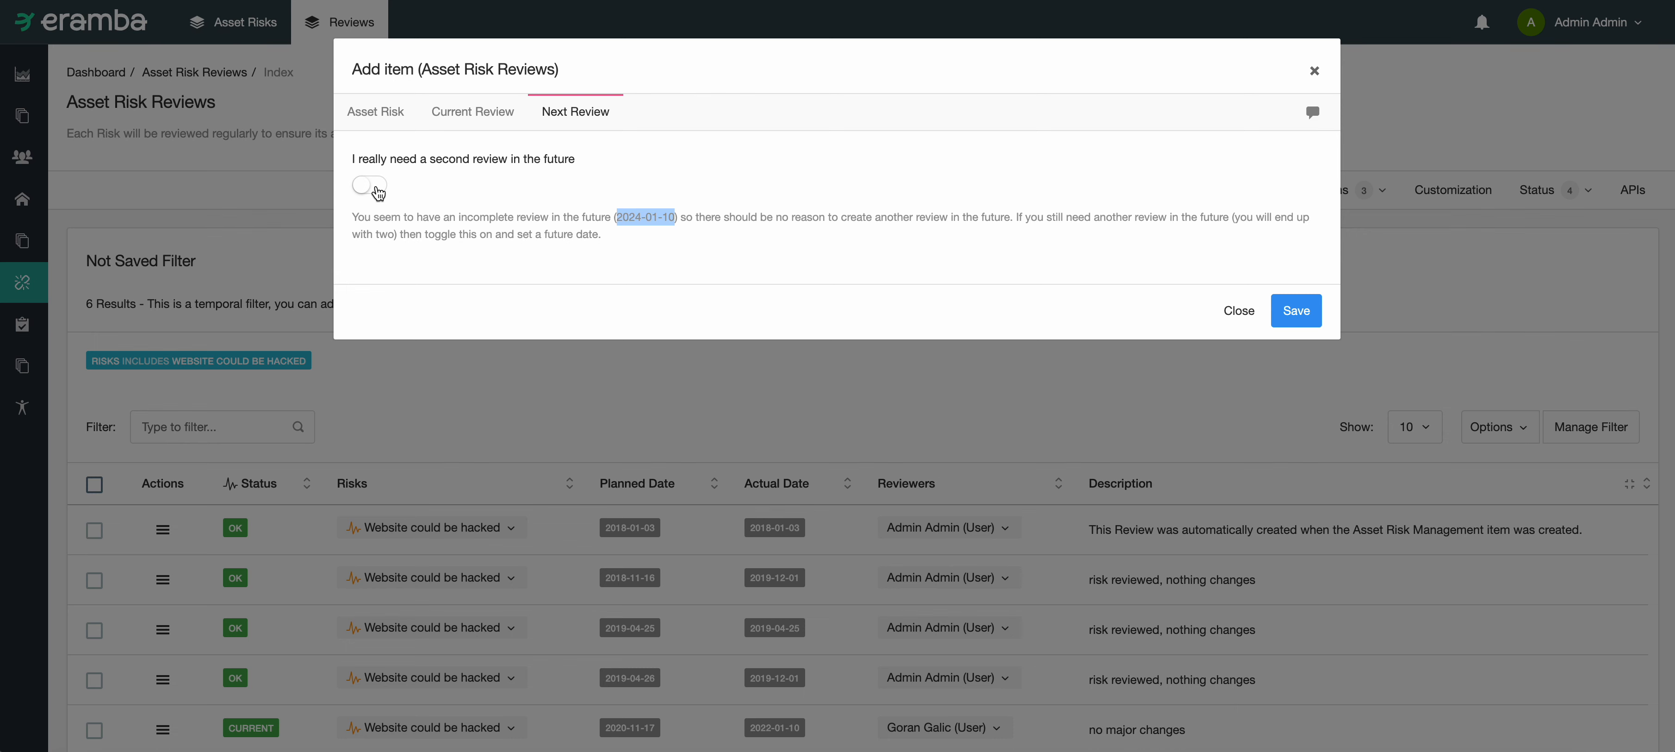
click(377, 191)
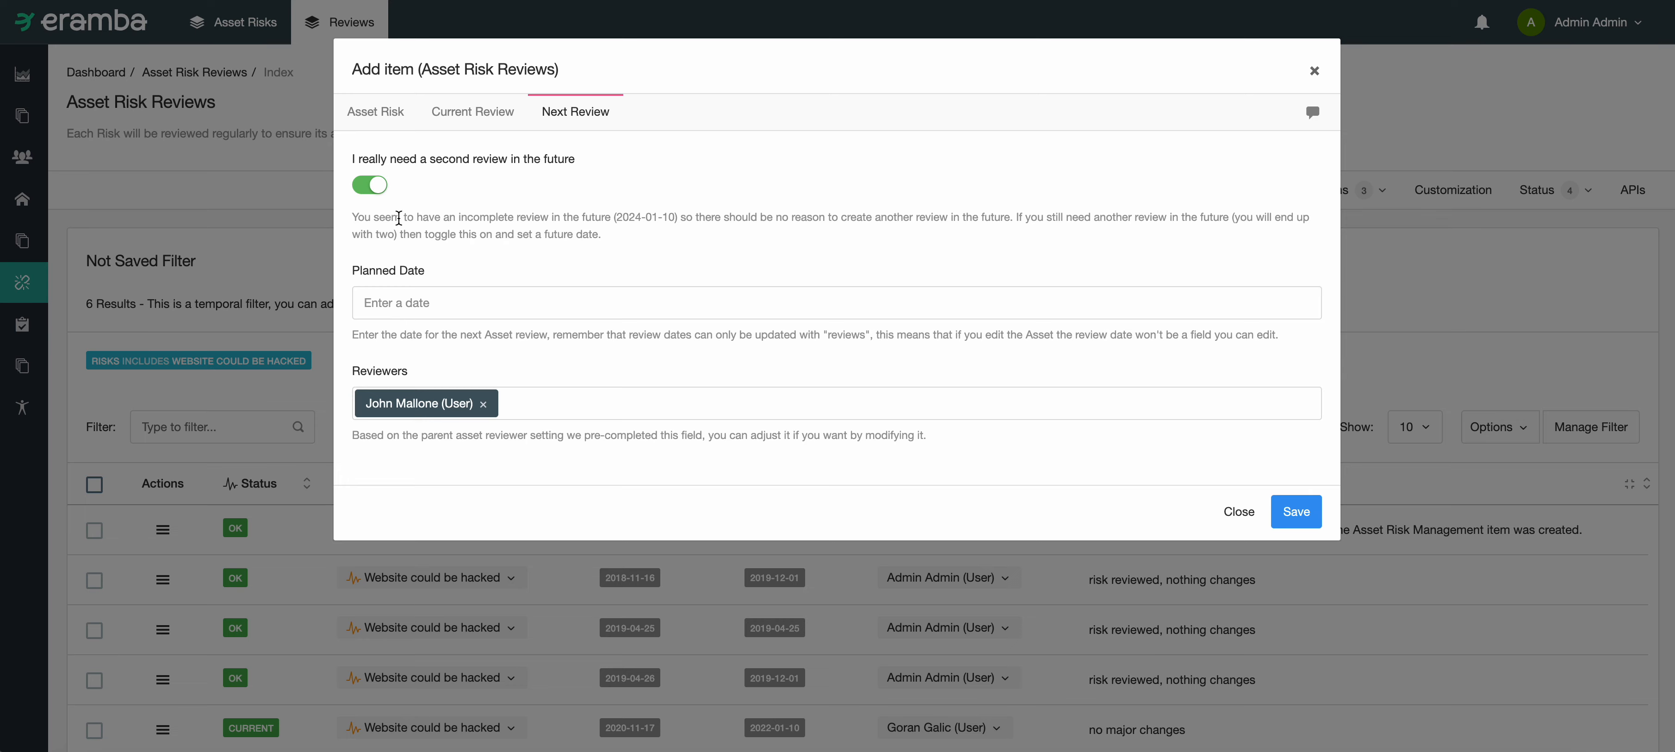
click(370, 185)
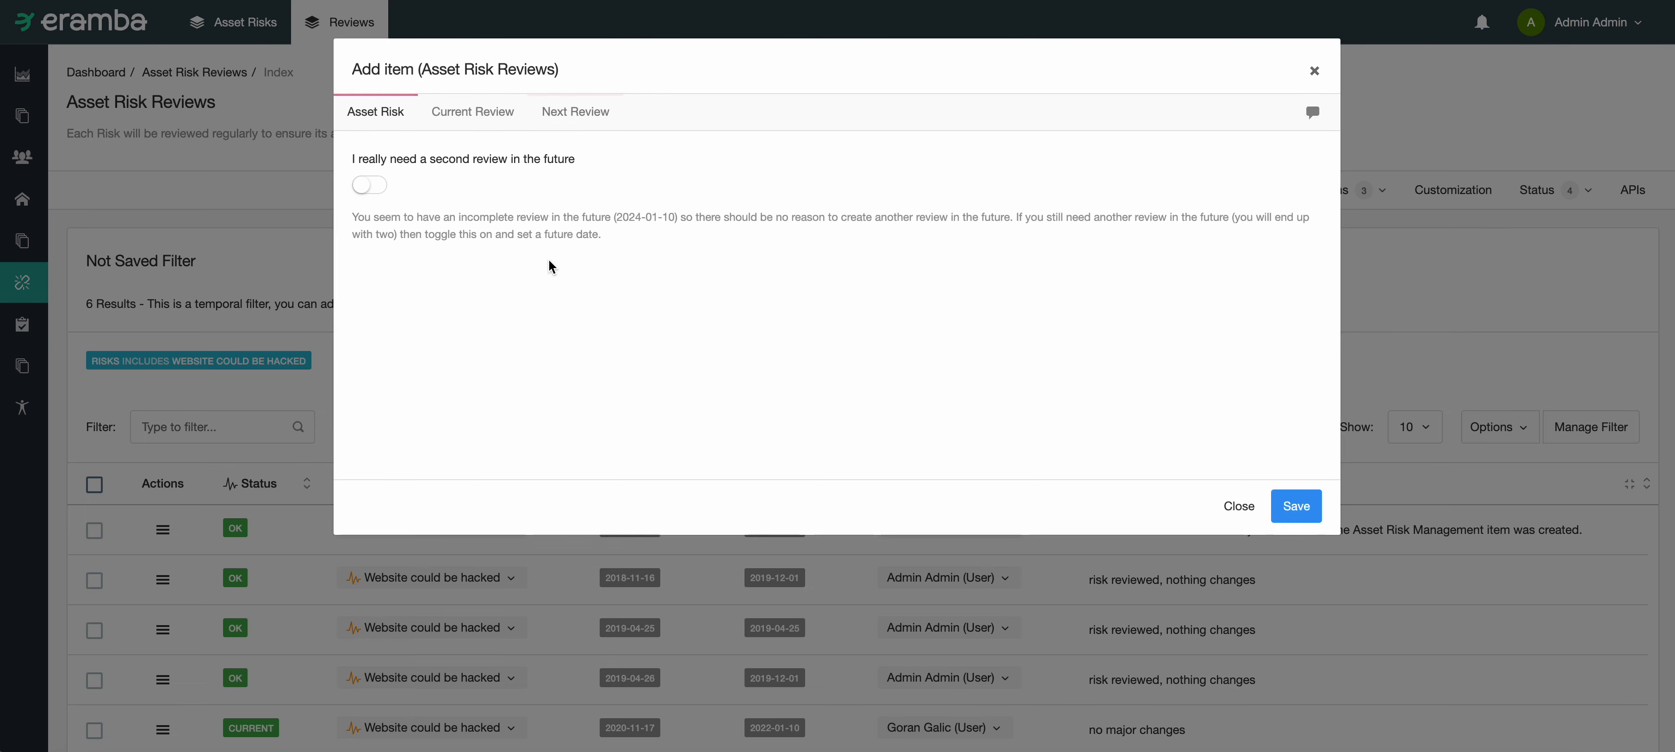
Step: Save the new risk review and sort the review list by planned date in ascending order
click(464, 112)
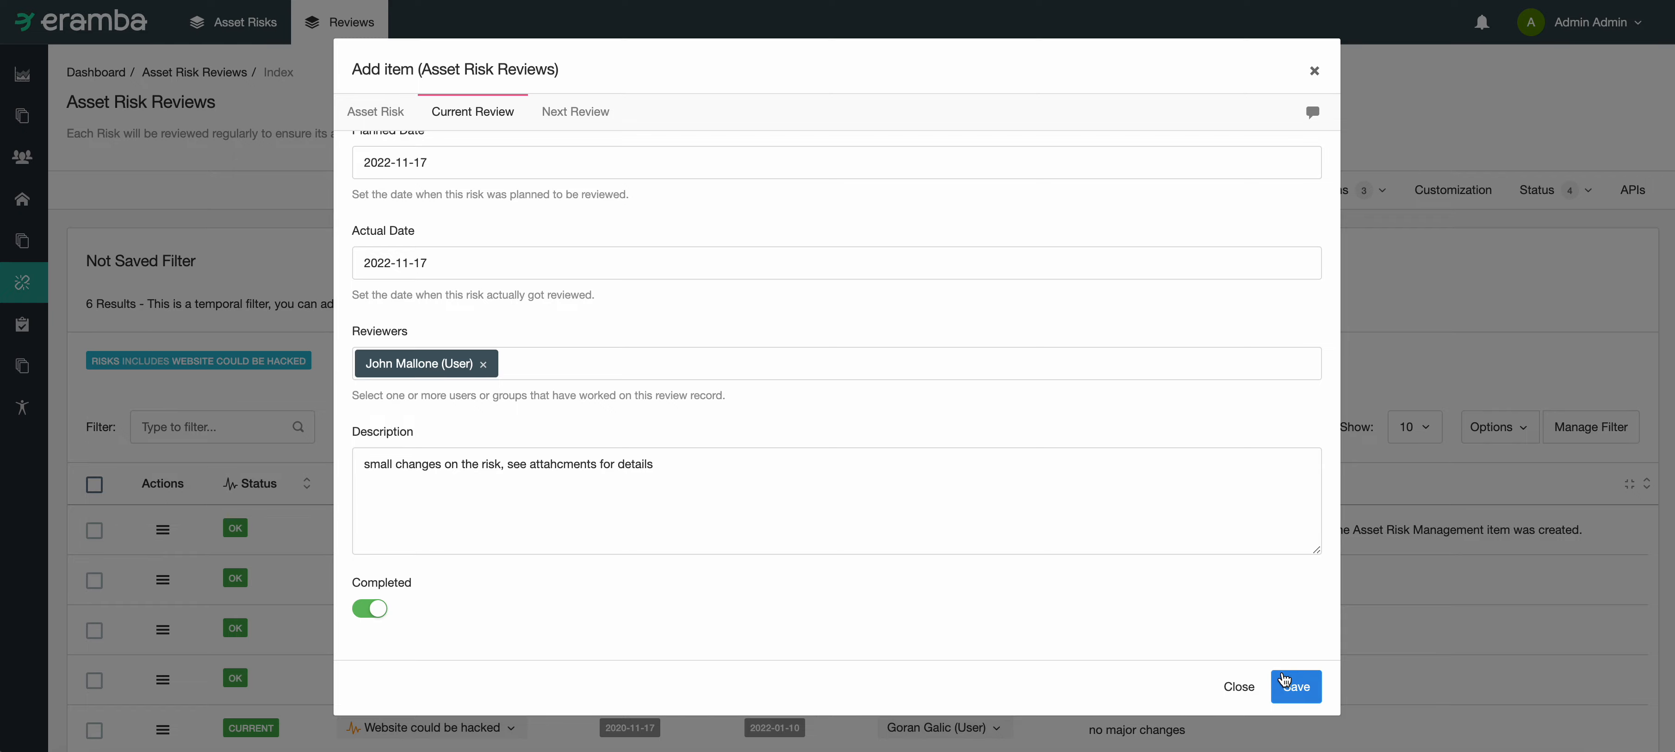
click(1294, 686)
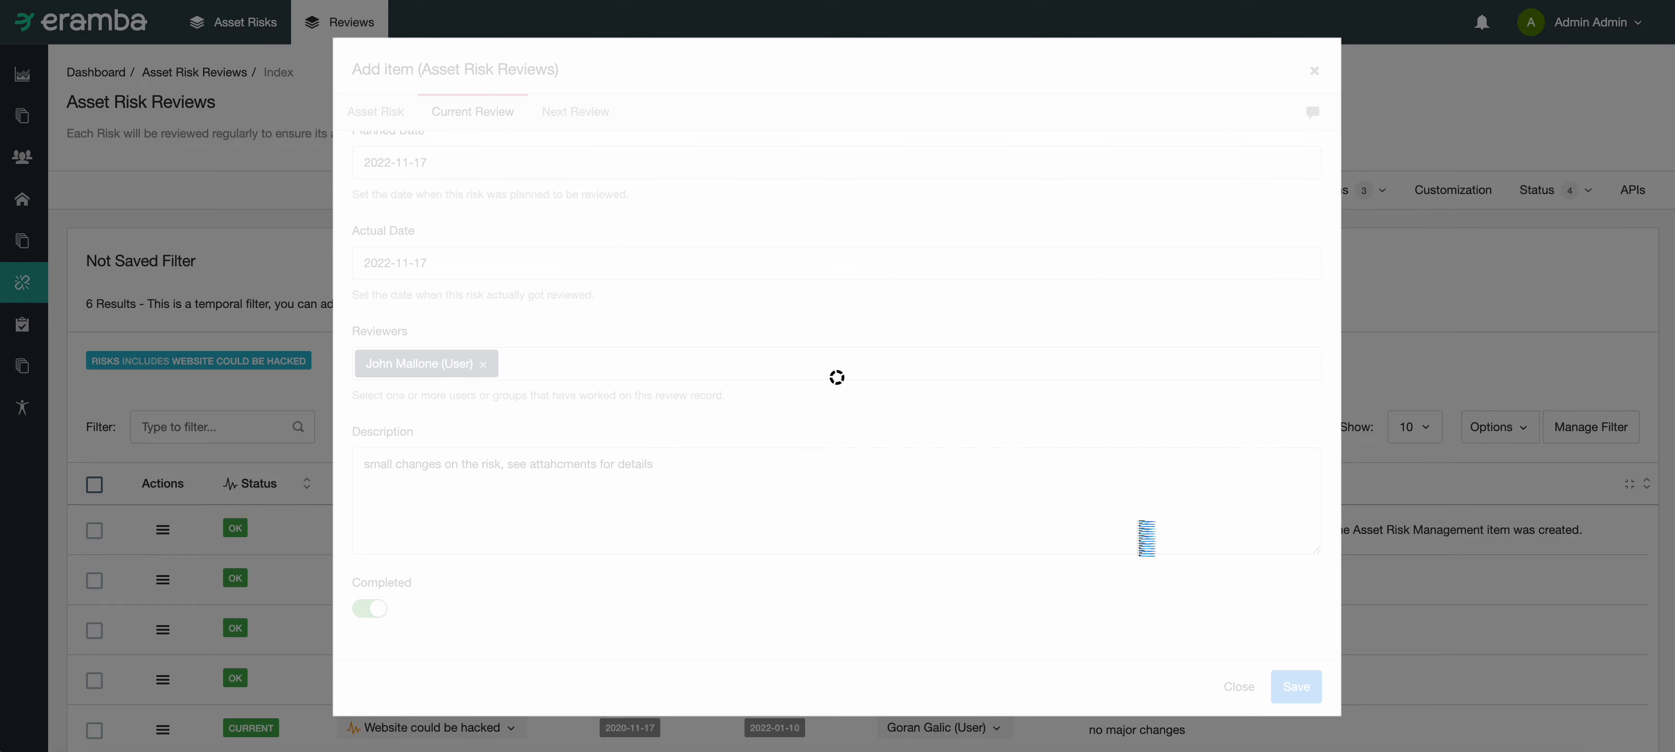
scroll(1053, 468, down, 3)
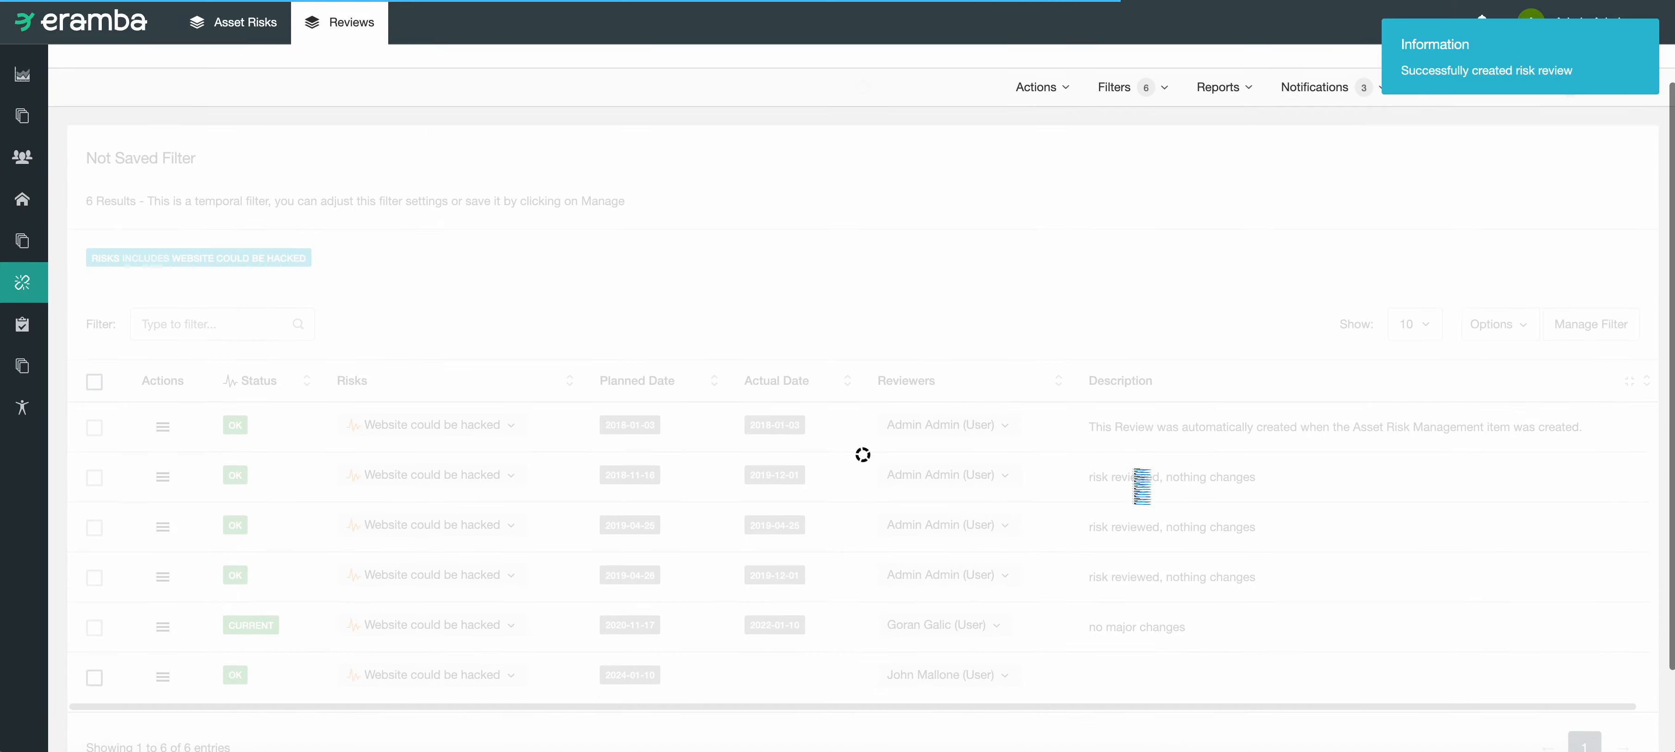
scroll(1051, 460, down, 1)
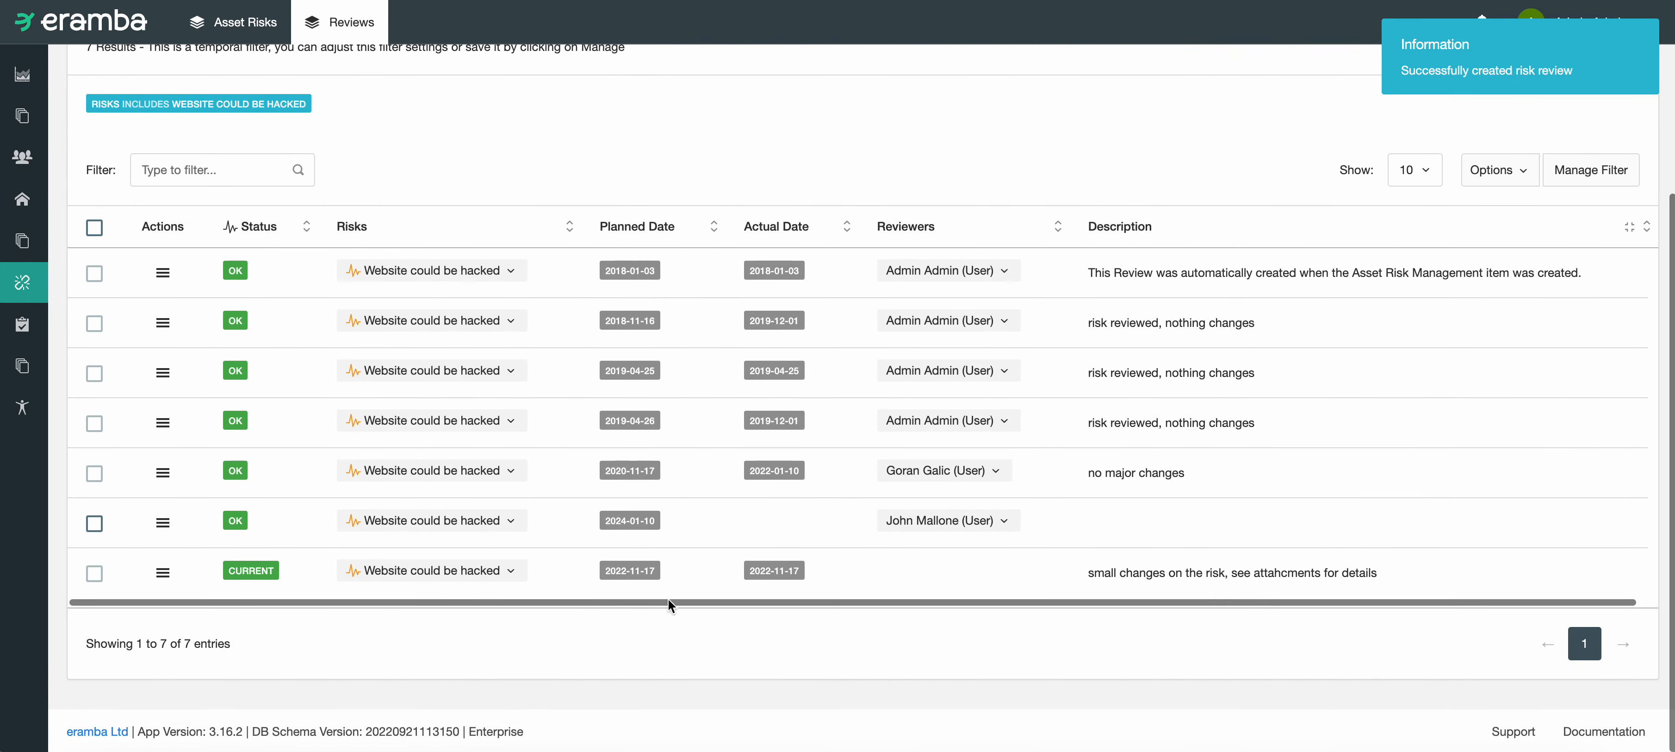
click(716, 229)
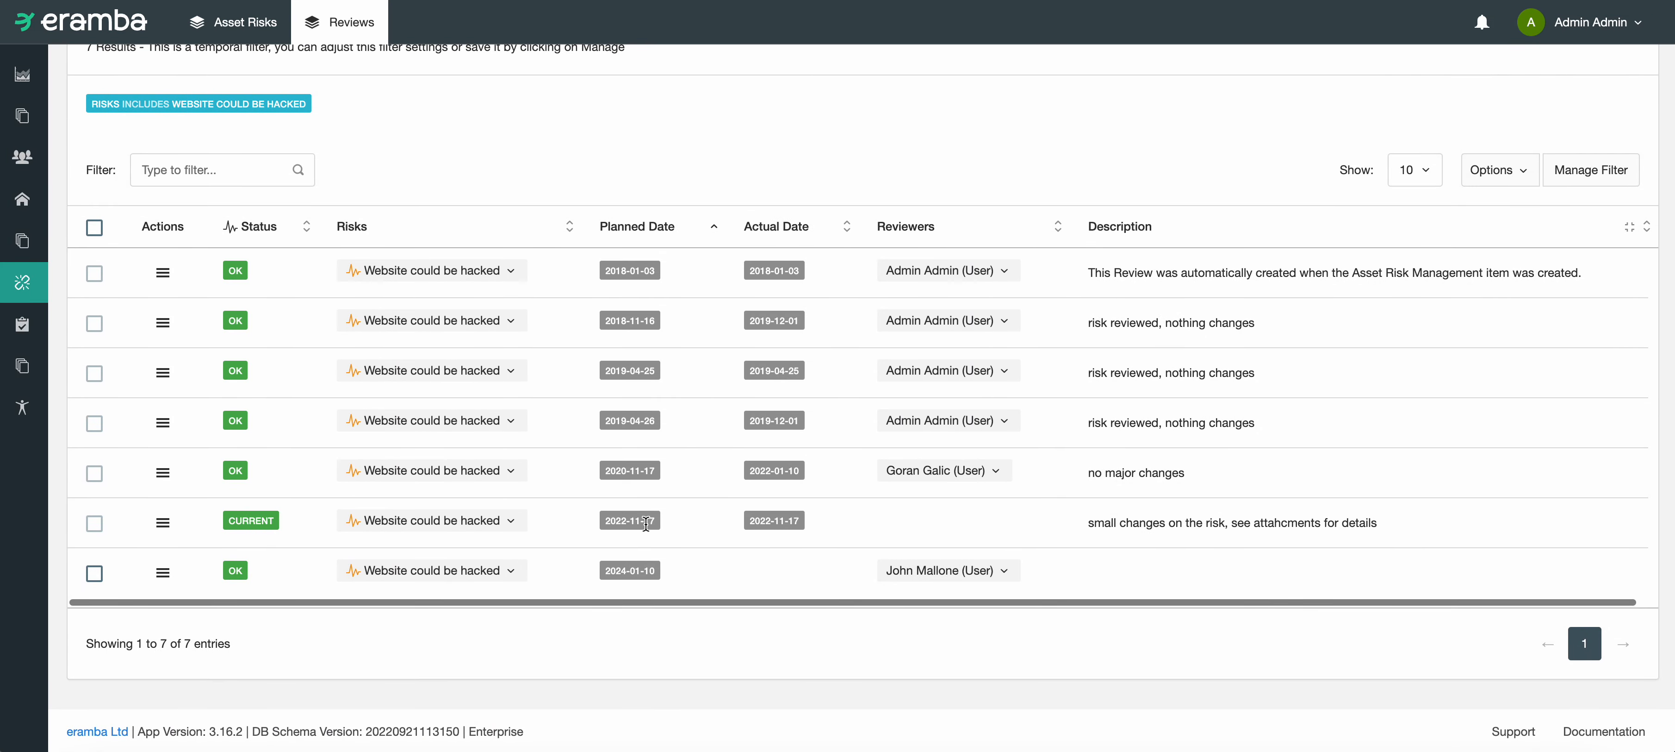
Step: Examine the dates, description, status and available actions of the newly added 2022-11-17 review
drag(645, 522, 575, 524)
drag(748, 521, 810, 526)
drag(1203, 524, 1160, 524)
scroll(1109, 546, right, 1)
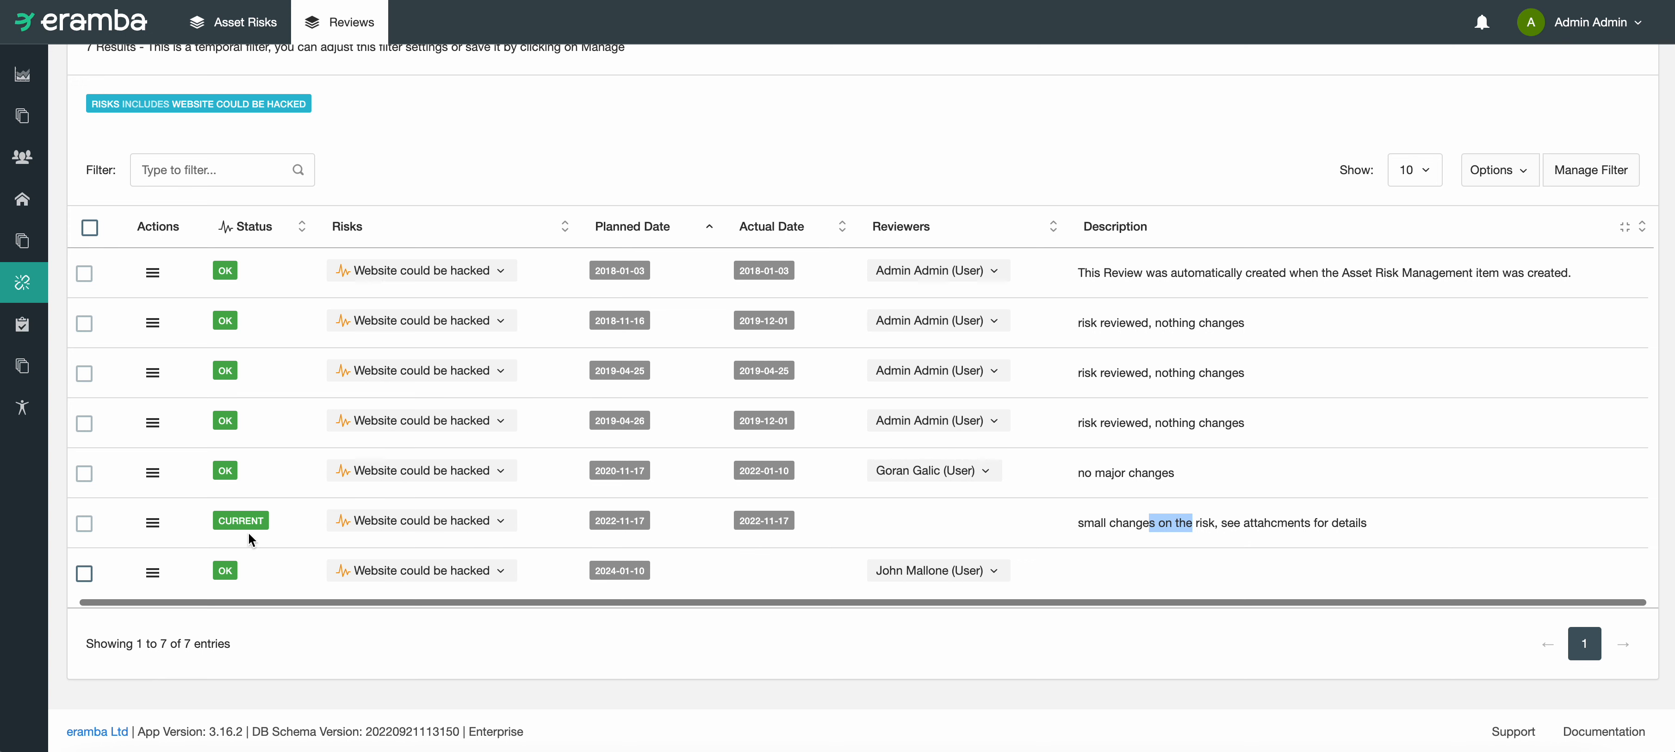
drag(249, 538, 216, 532)
click(153, 522)
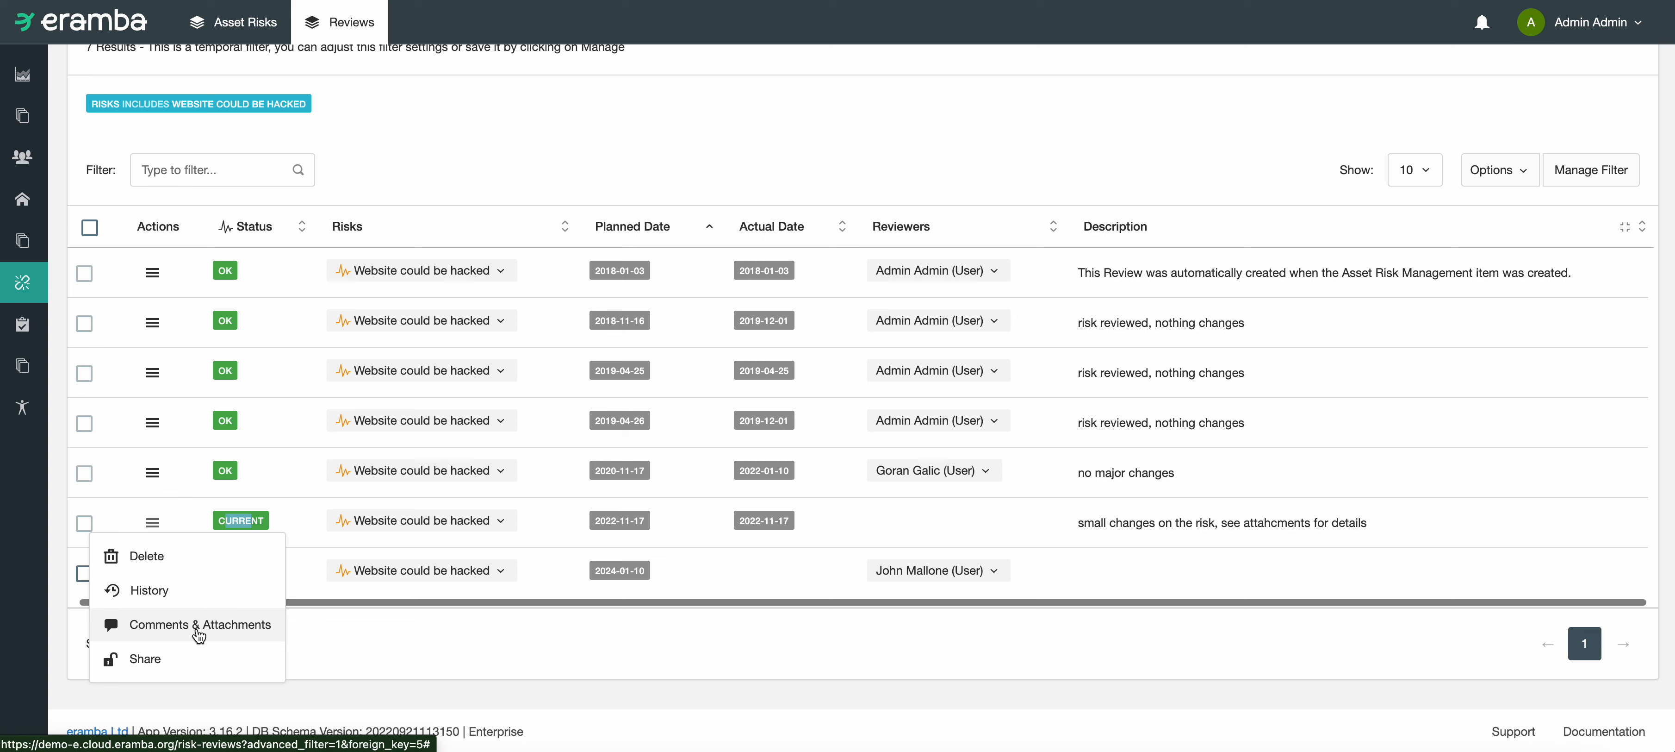
drag(377, 520, 478, 519)
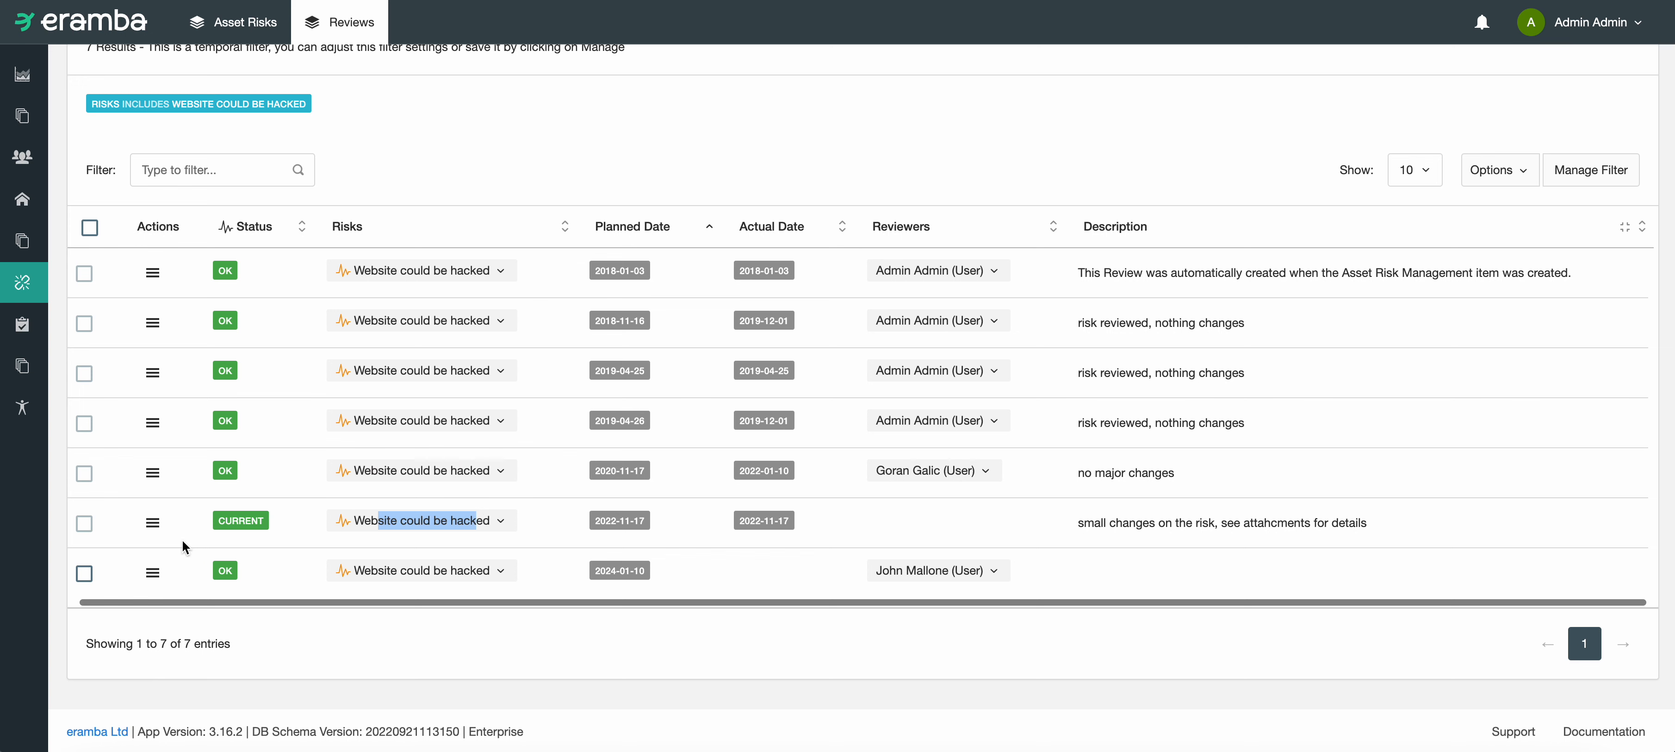
click(153, 522)
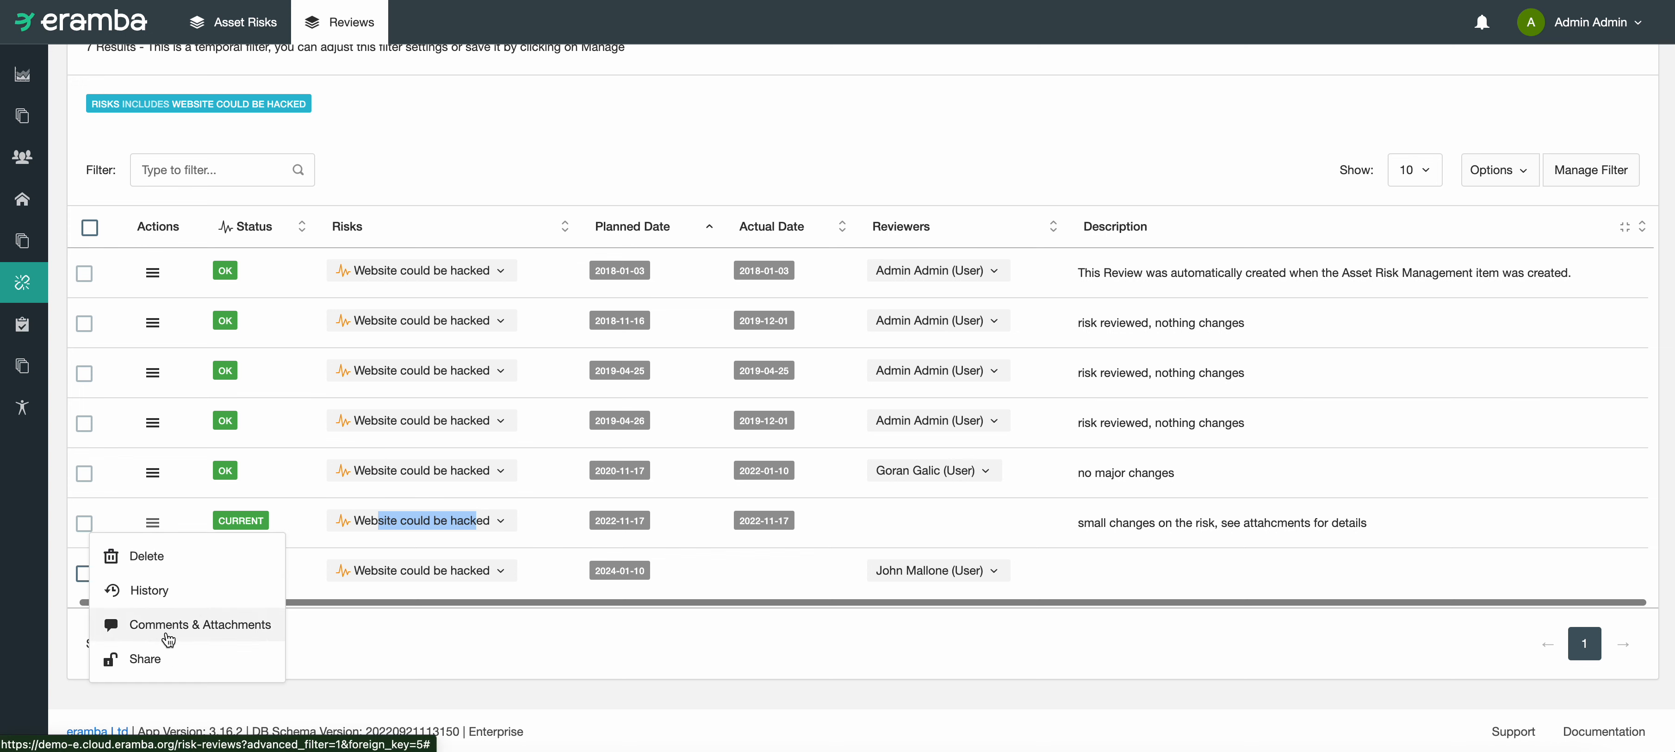
click(631, 628)
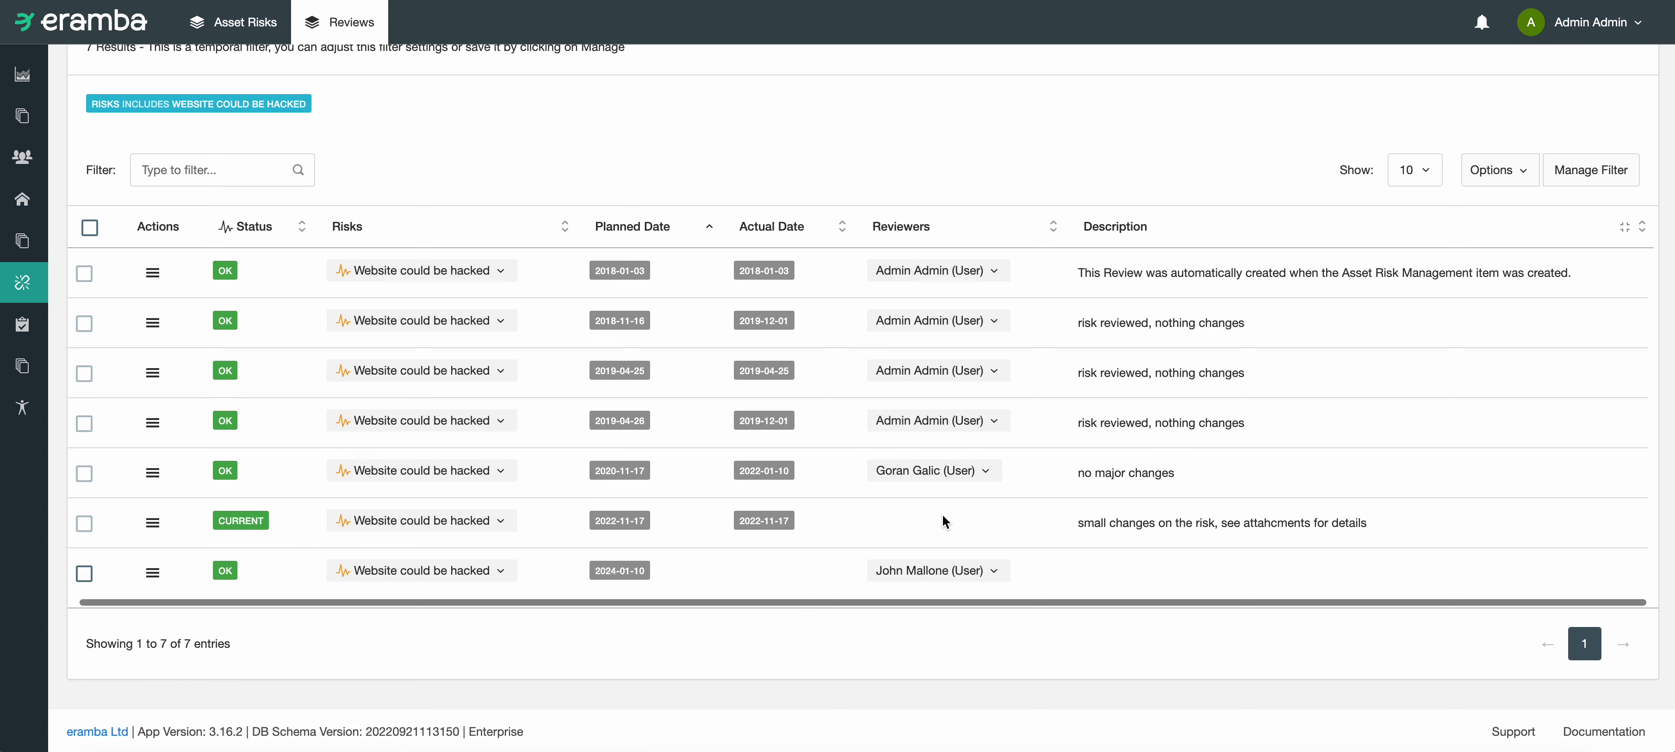
Step: Return to the asset risks list and look over the review dates of the listed risks
scroll(845, 468, up, 4)
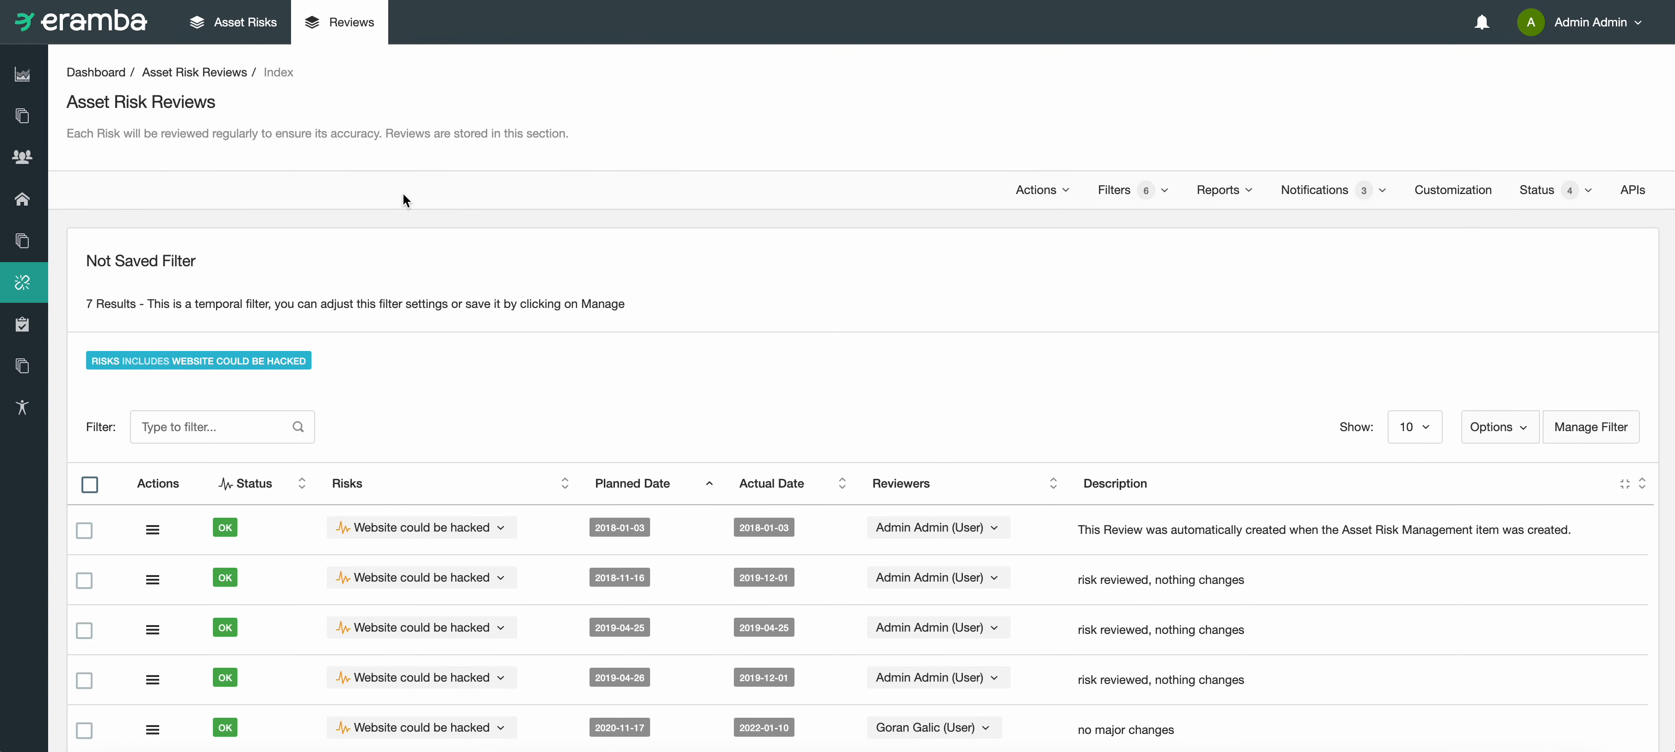
click(254, 34)
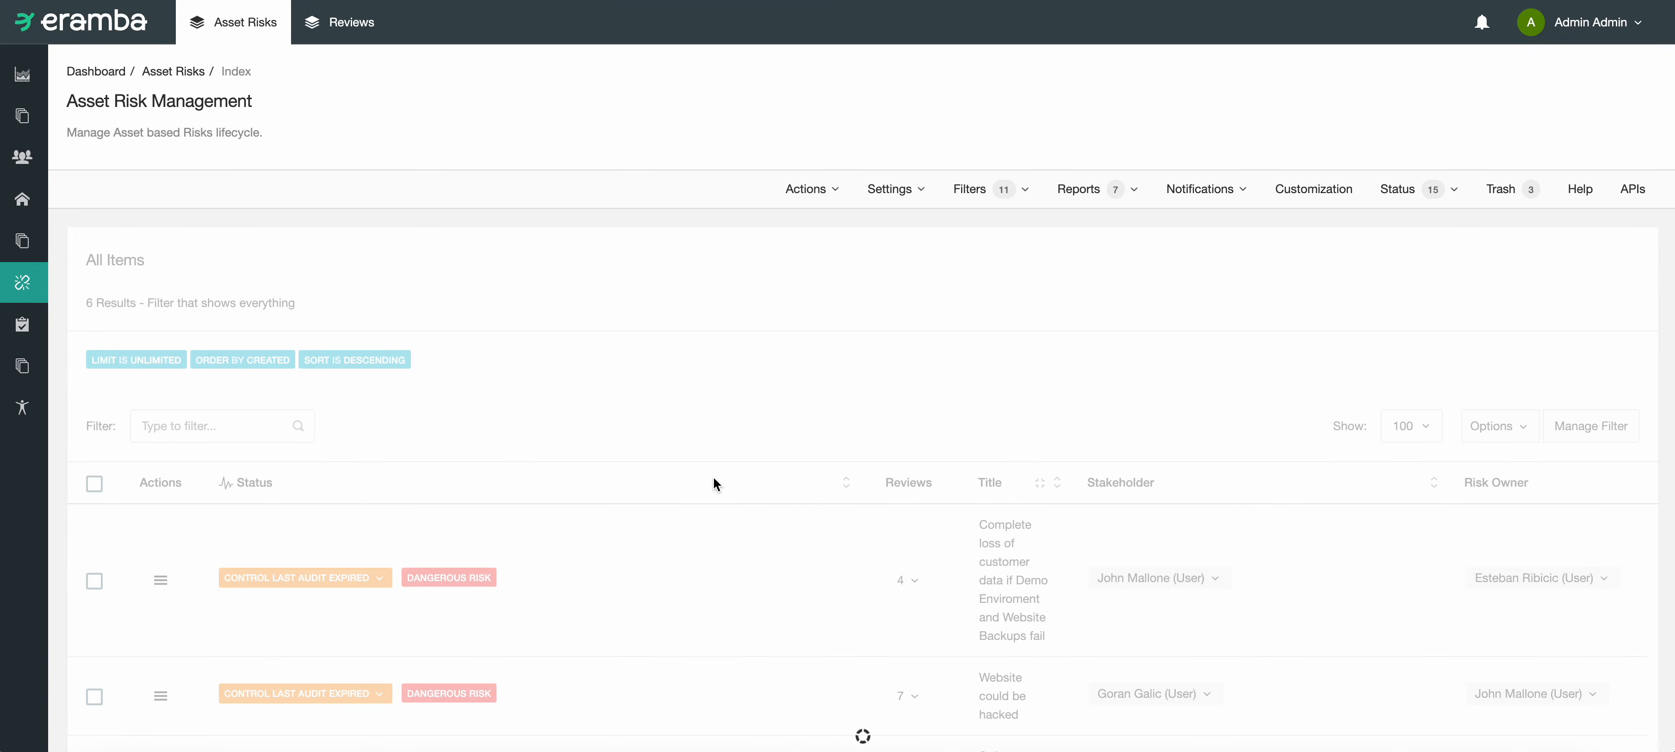
scroll(714, 479, down, 4)
scroll(713, 478, down, 1)
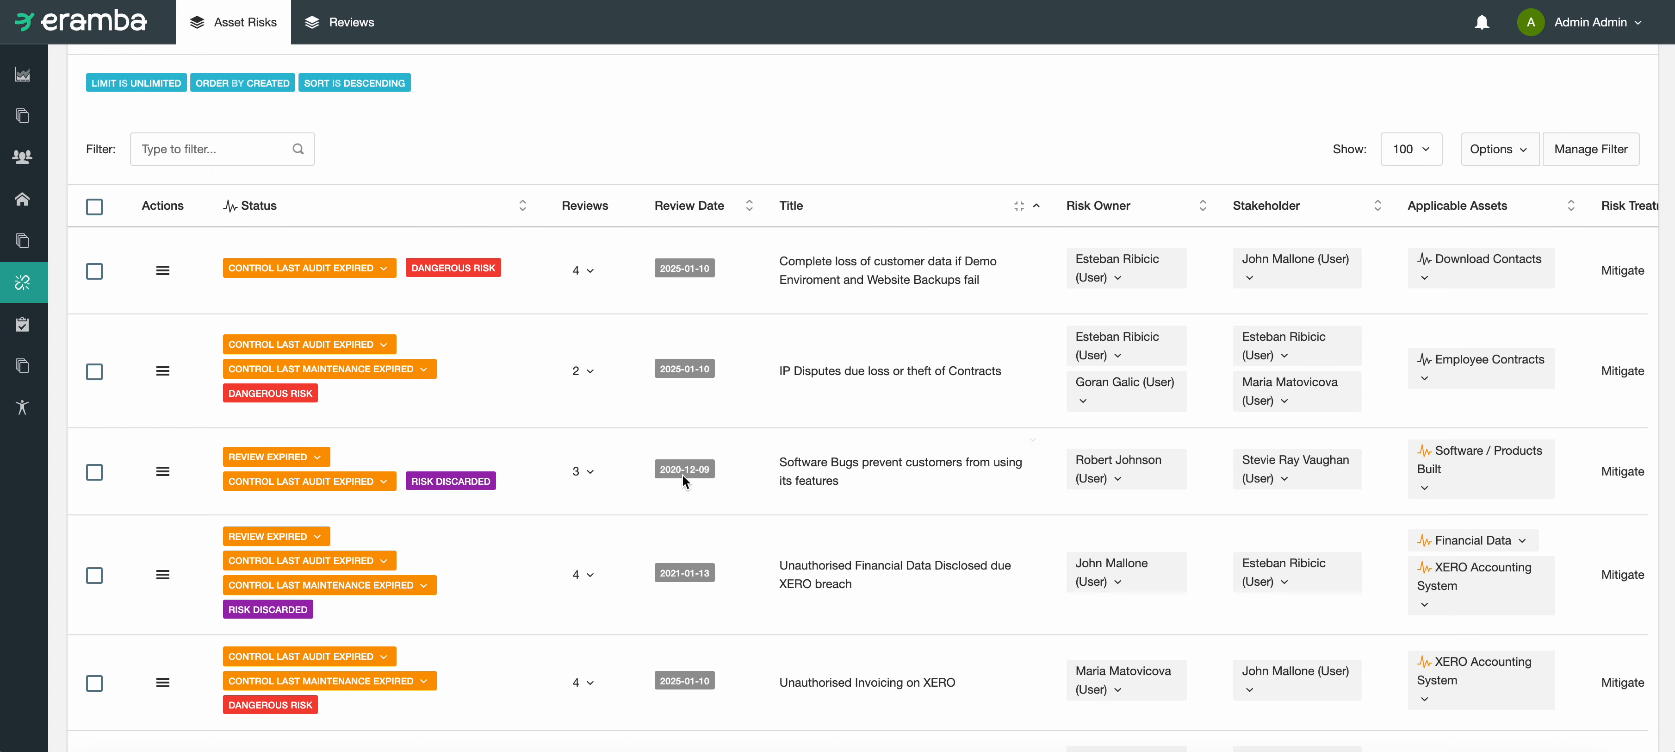
Step: Examine the details and available actions of the risk "Software Bugs prevent customers from using its features"
drag(735, 466, 1322, 499)
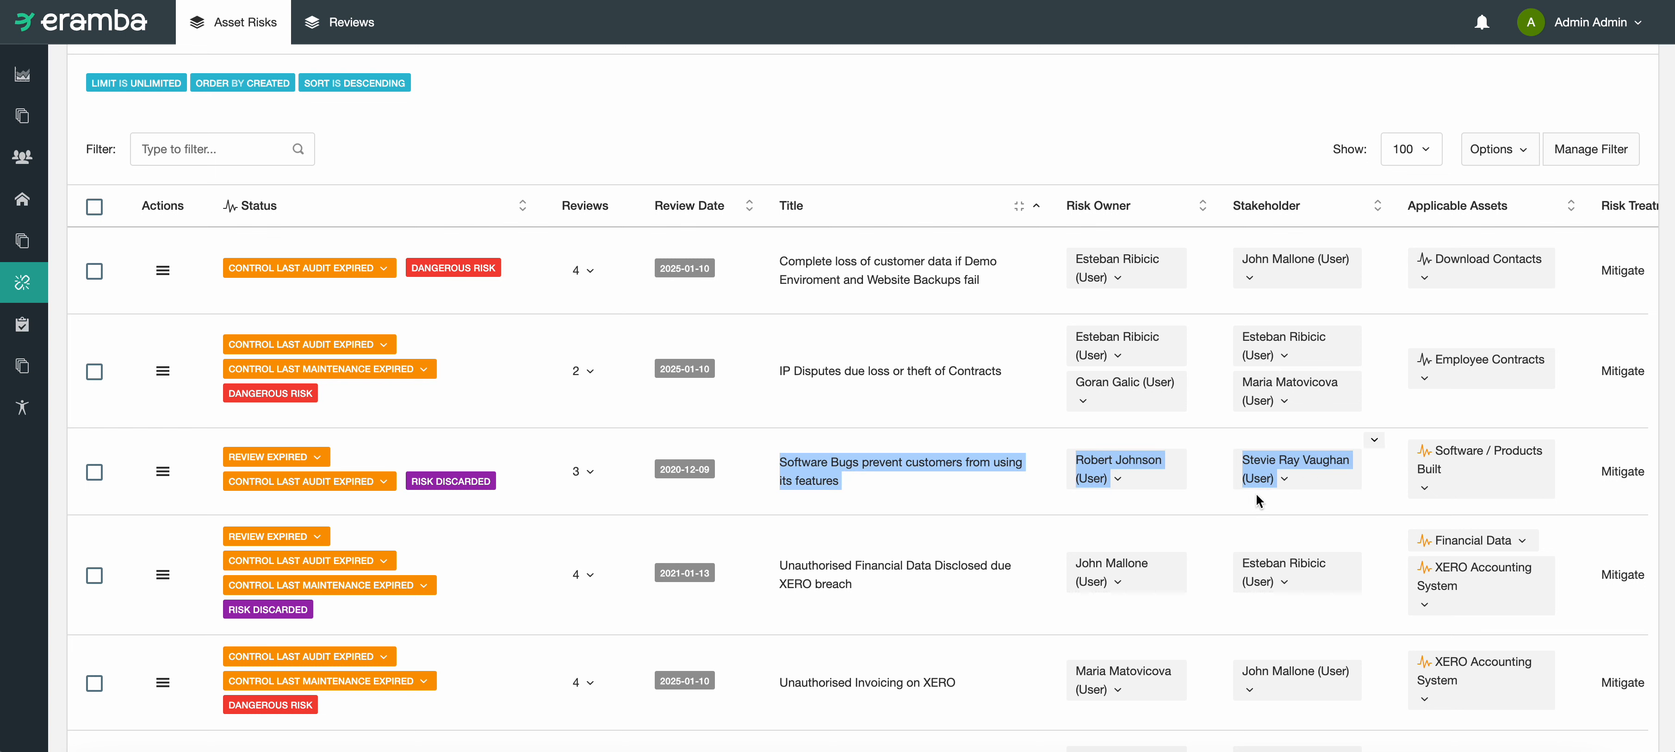
click(877, 518)
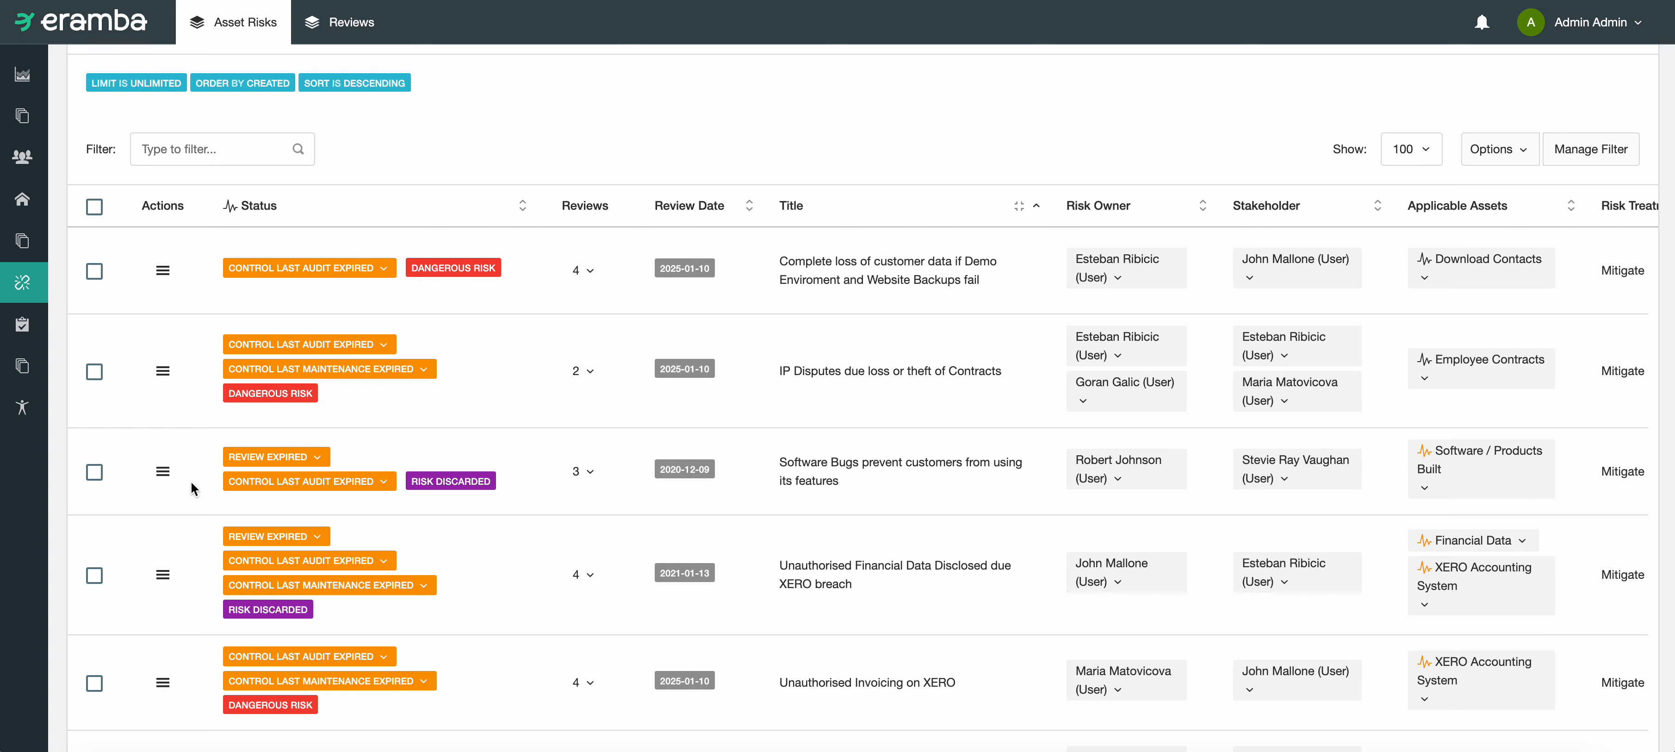
click(162, 478)
mouse_move(250, 640)
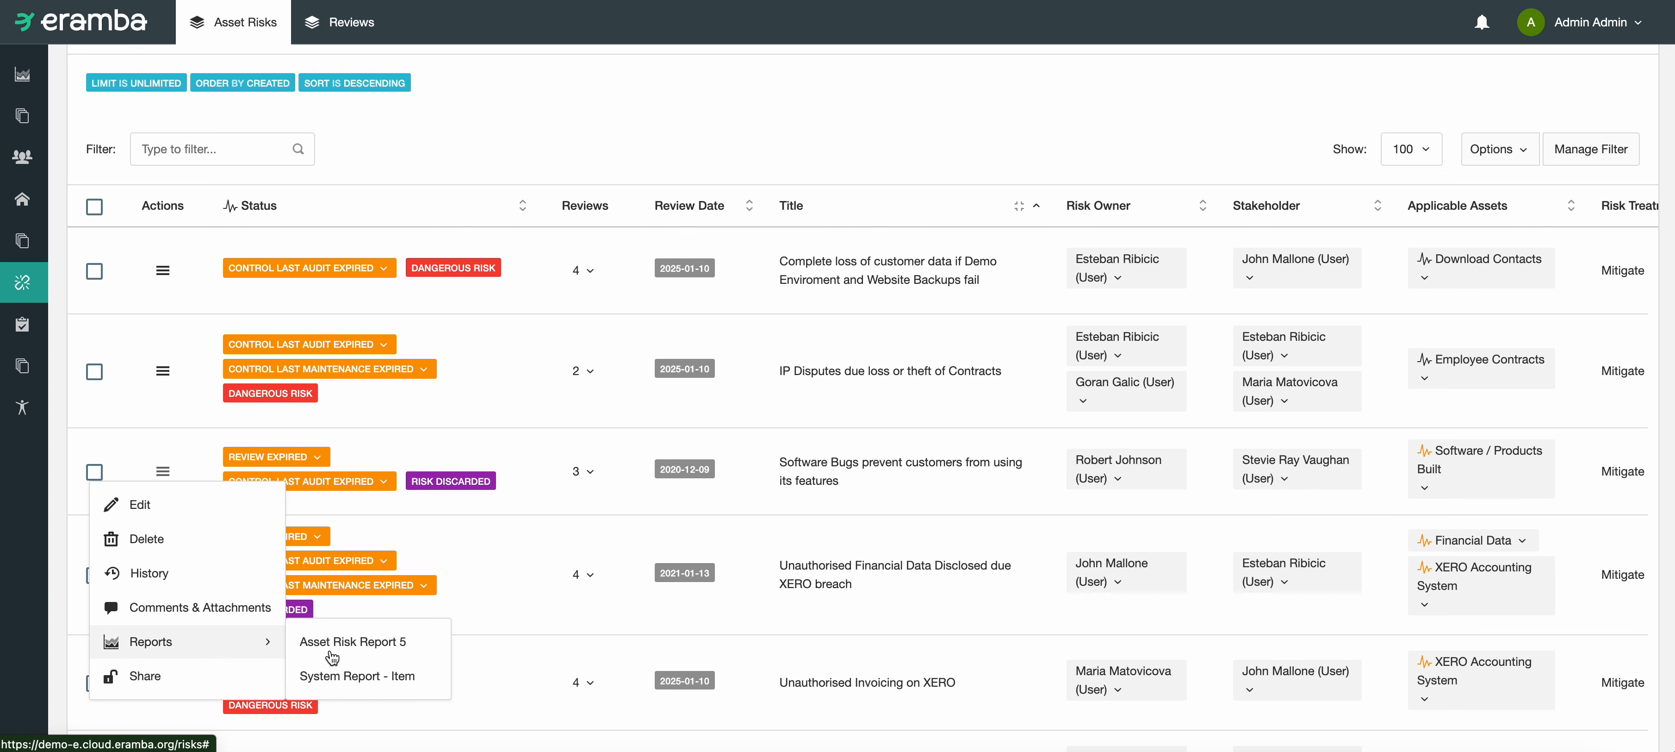
click(818, 511)
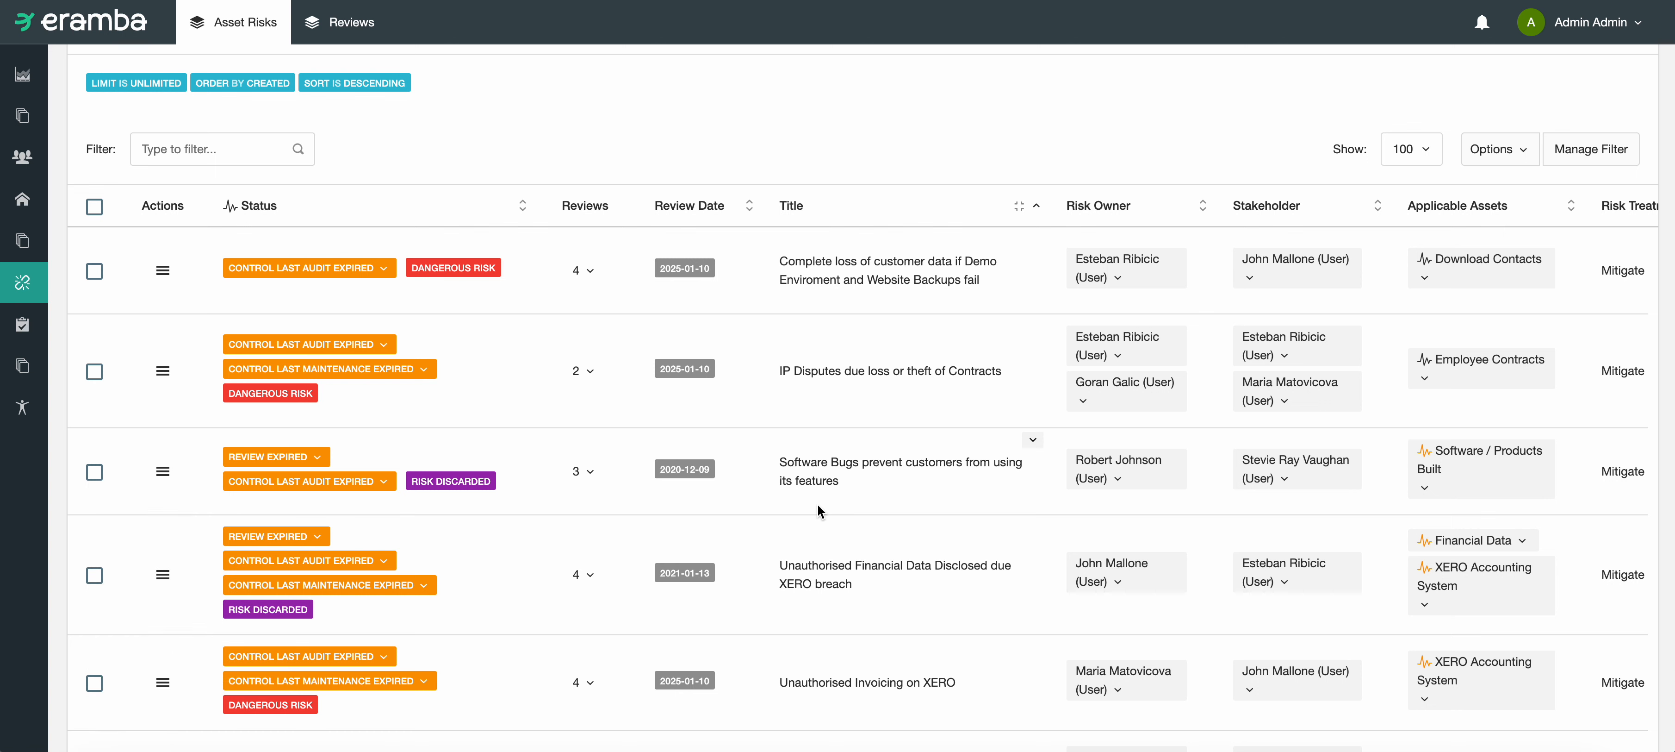
Step: Check the expired review status of the "Software Bugs prevent customers from using its features" risk and show its list of reviews
click(593, 473)
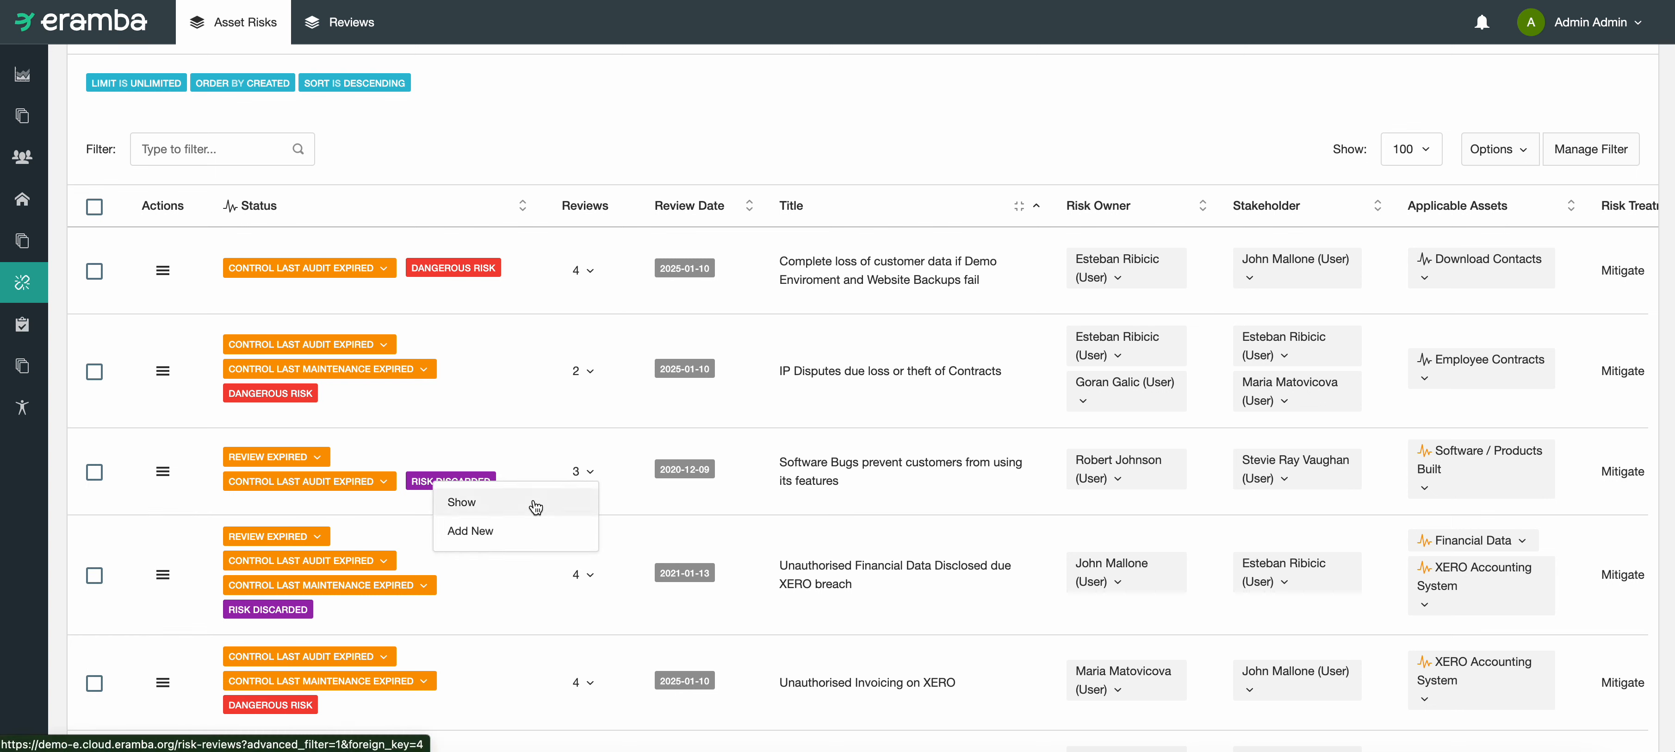
drag(800, 461, 816, 481)
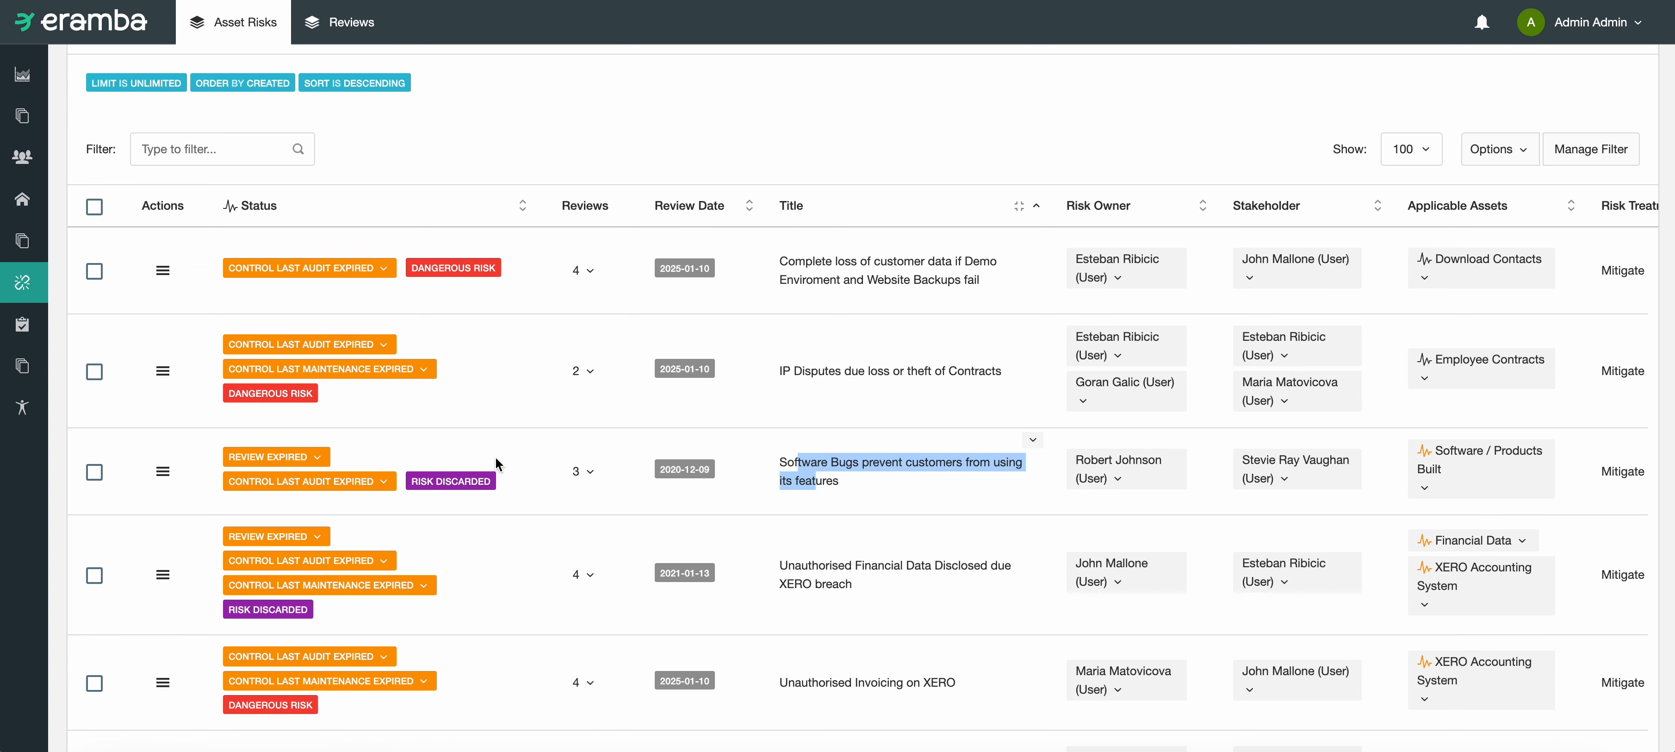
double_click(575, 471)
click(310, 459)
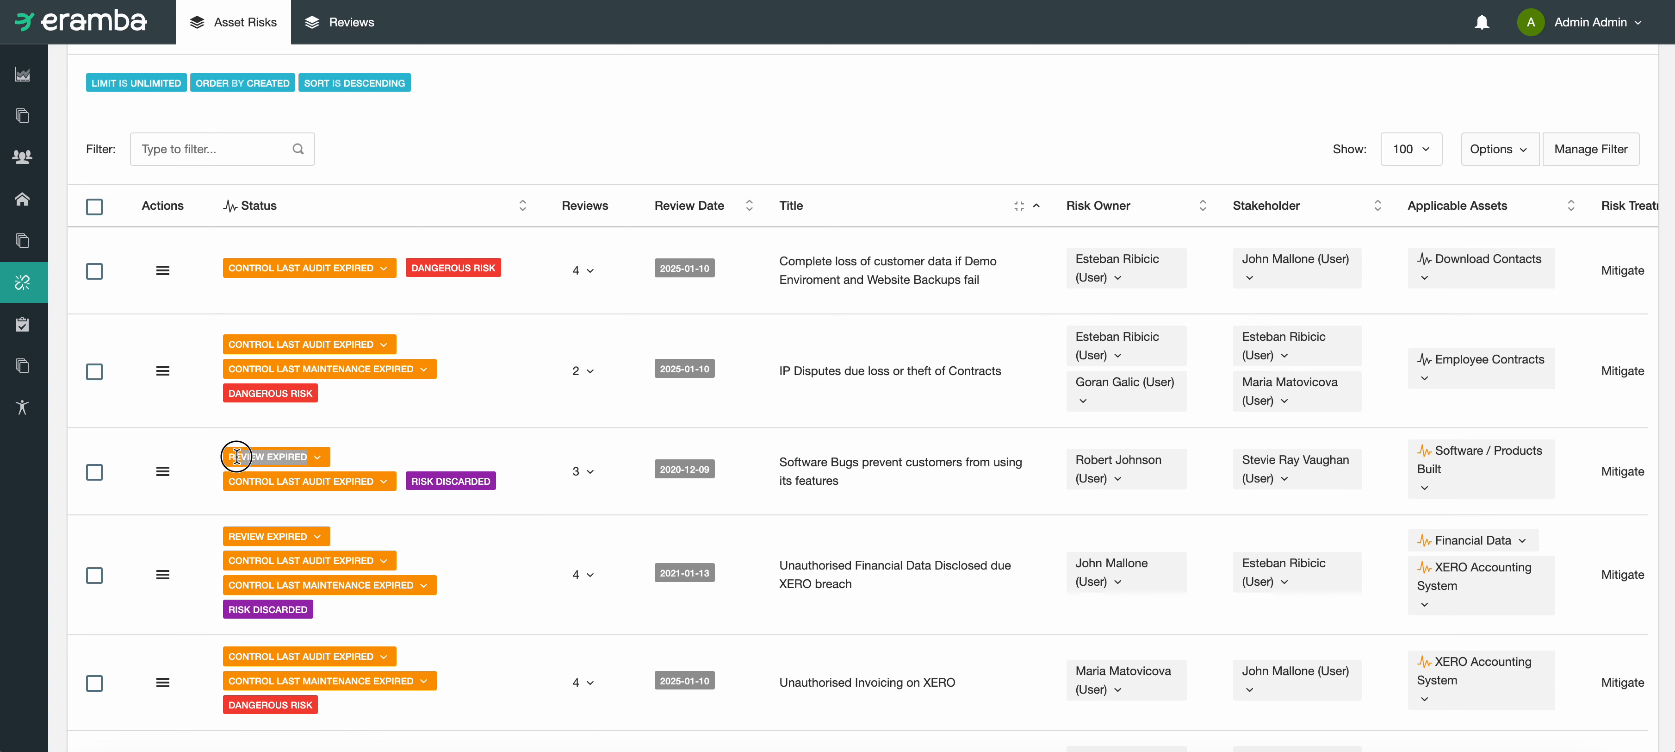
click(591, 472)
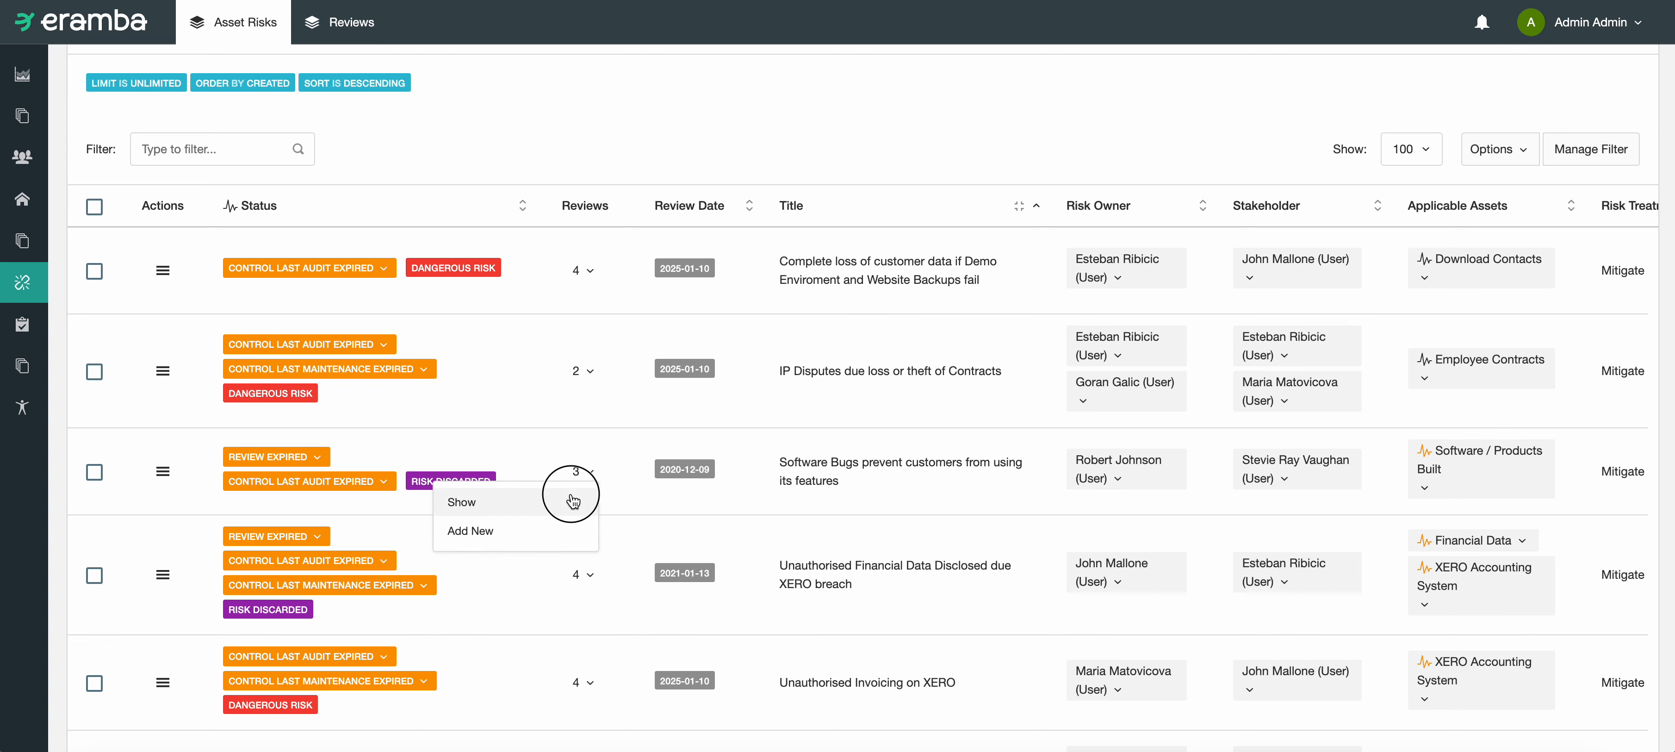
click(585, 503)
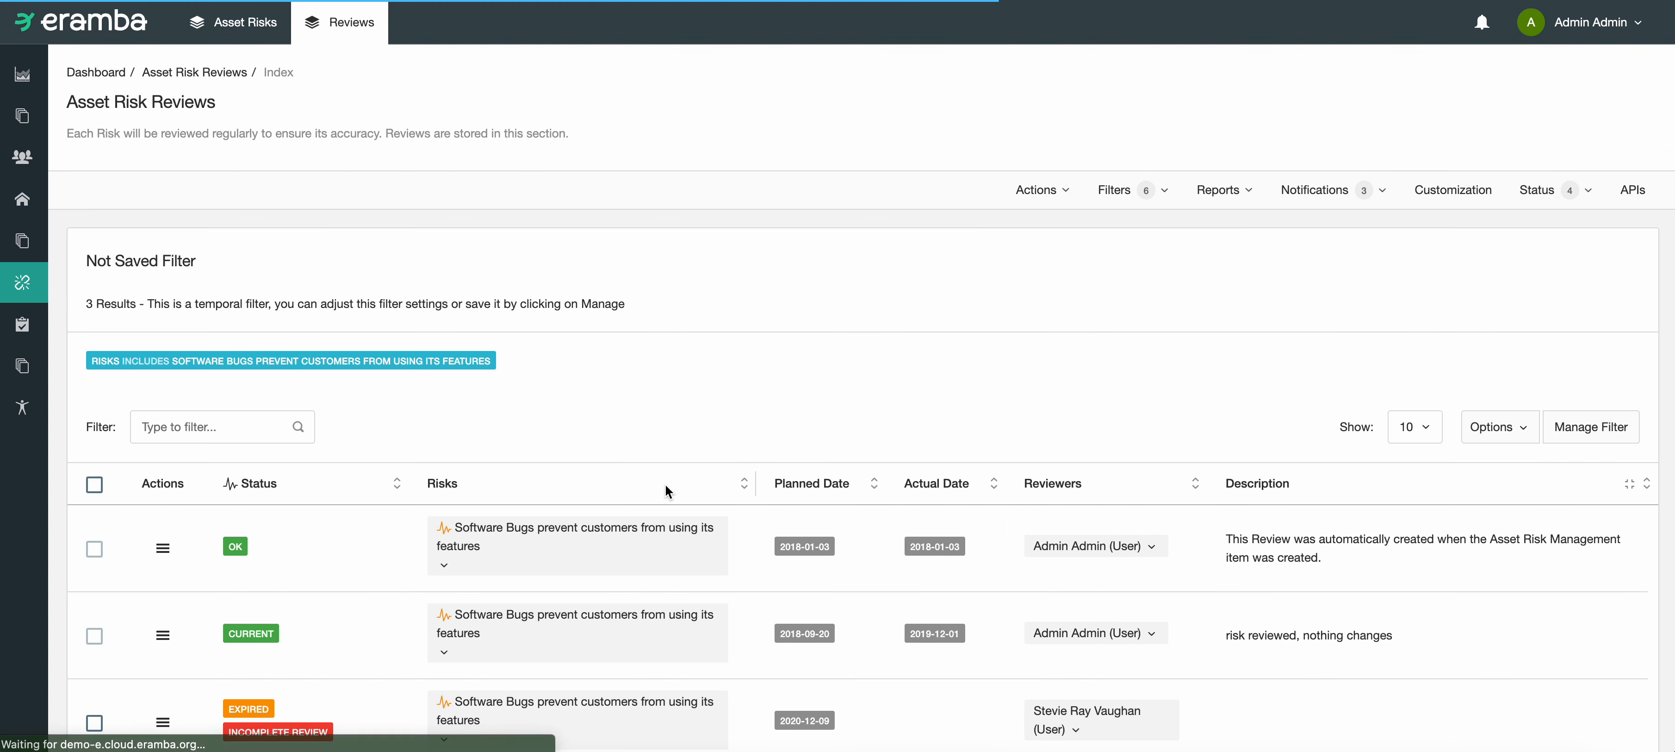
Step: Edit the expired 2020-12-09 review with actual date 2022-11-17 and description "we changed nothing on this risk", and mark it completed
scroll(651, 520, down, 2)
drag(813, 637, 785, 637)
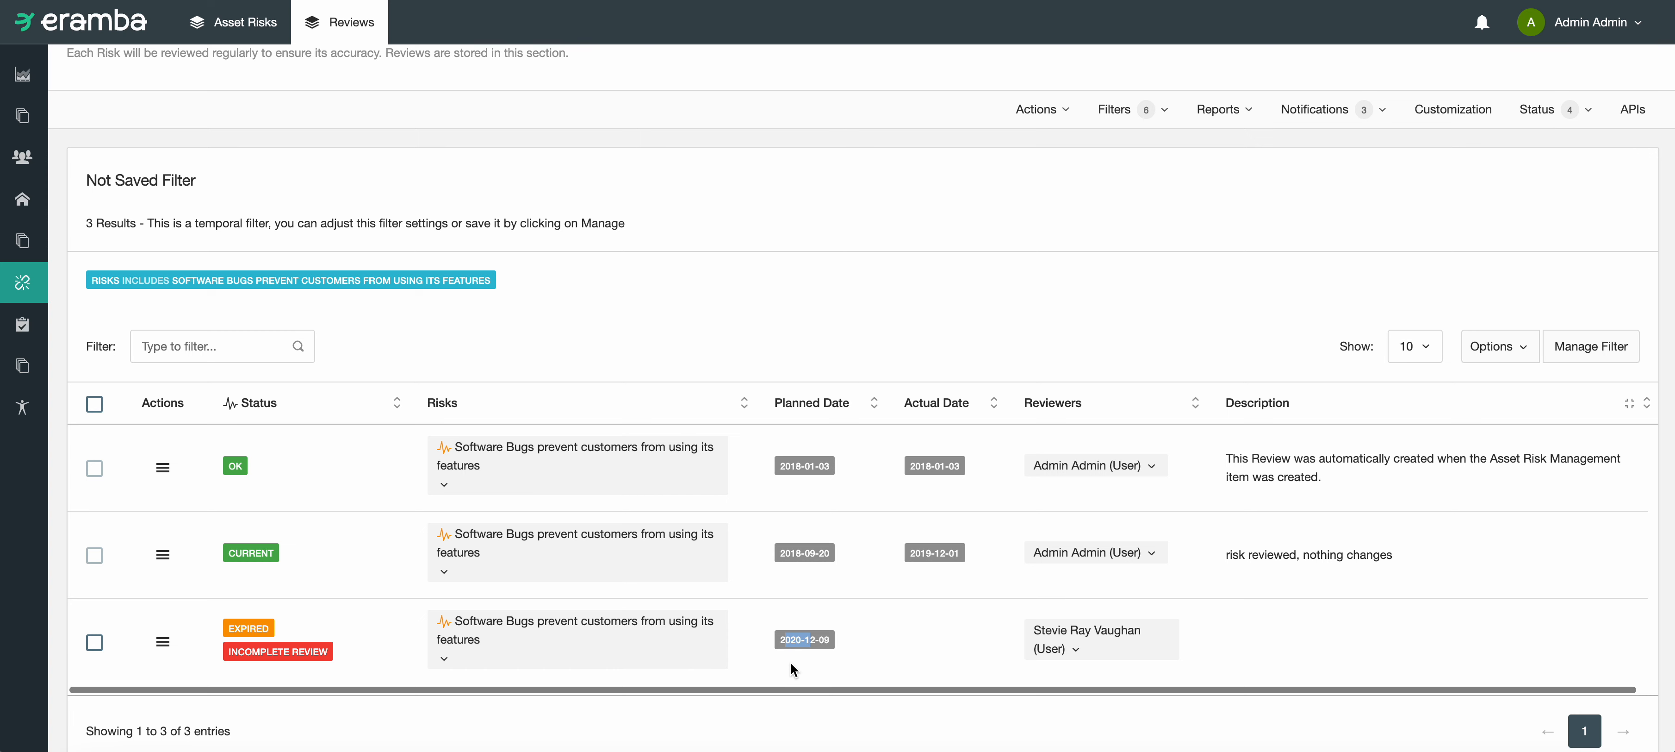
click(165, 648)
click(173, 680)
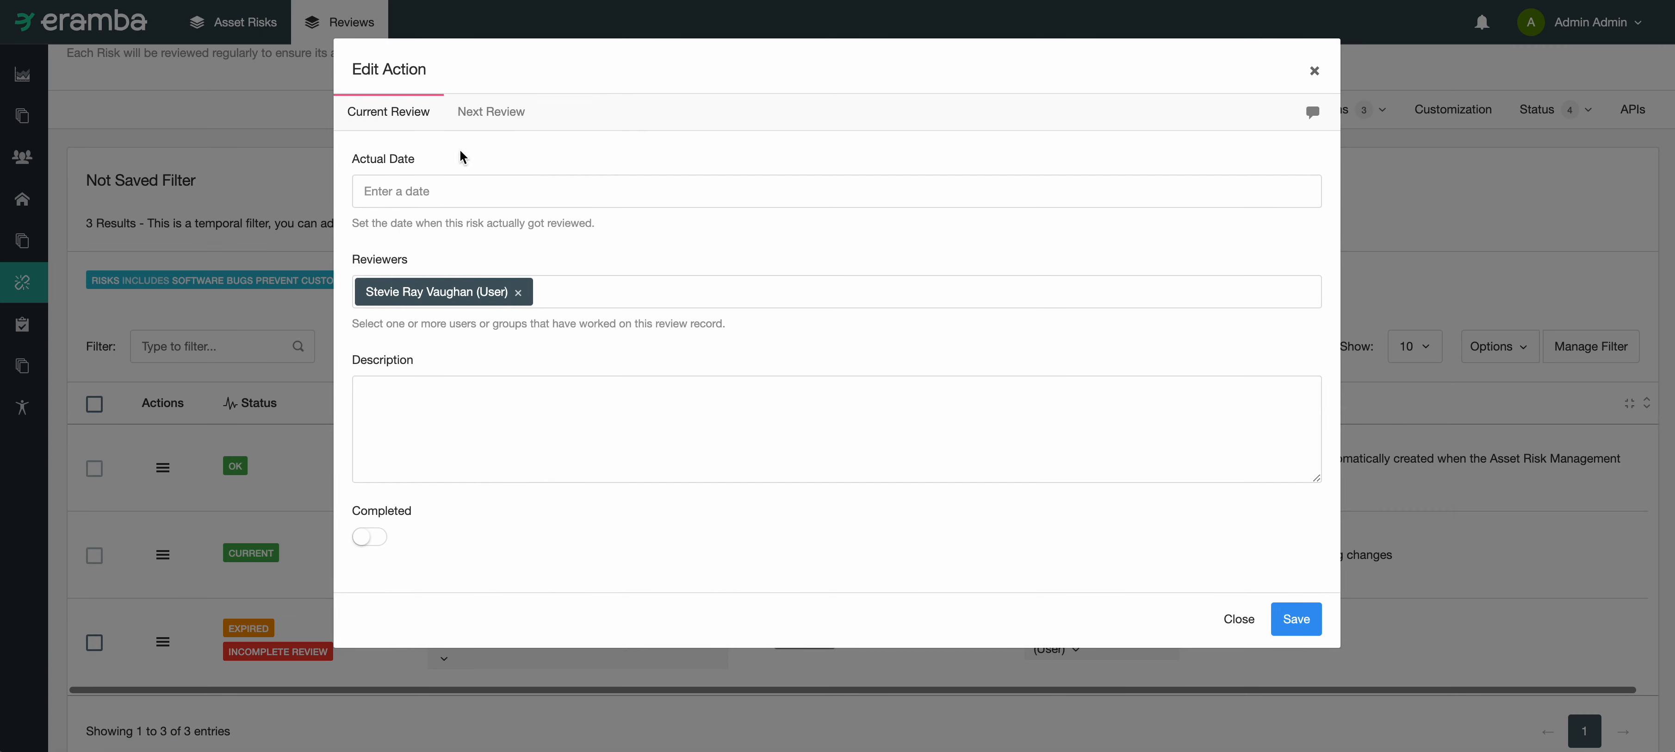
click(420, 184)
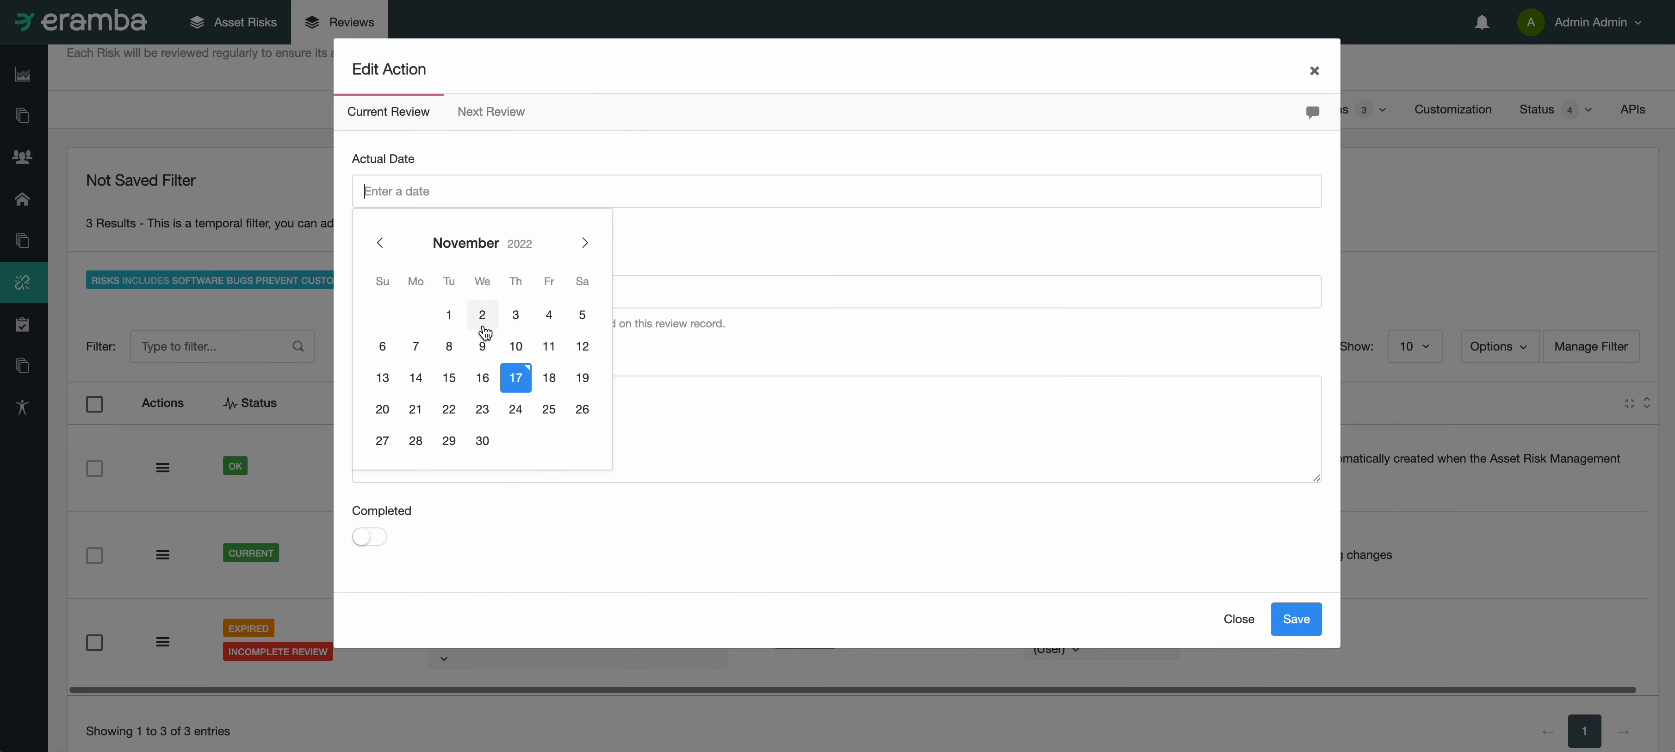
click(524, 380)
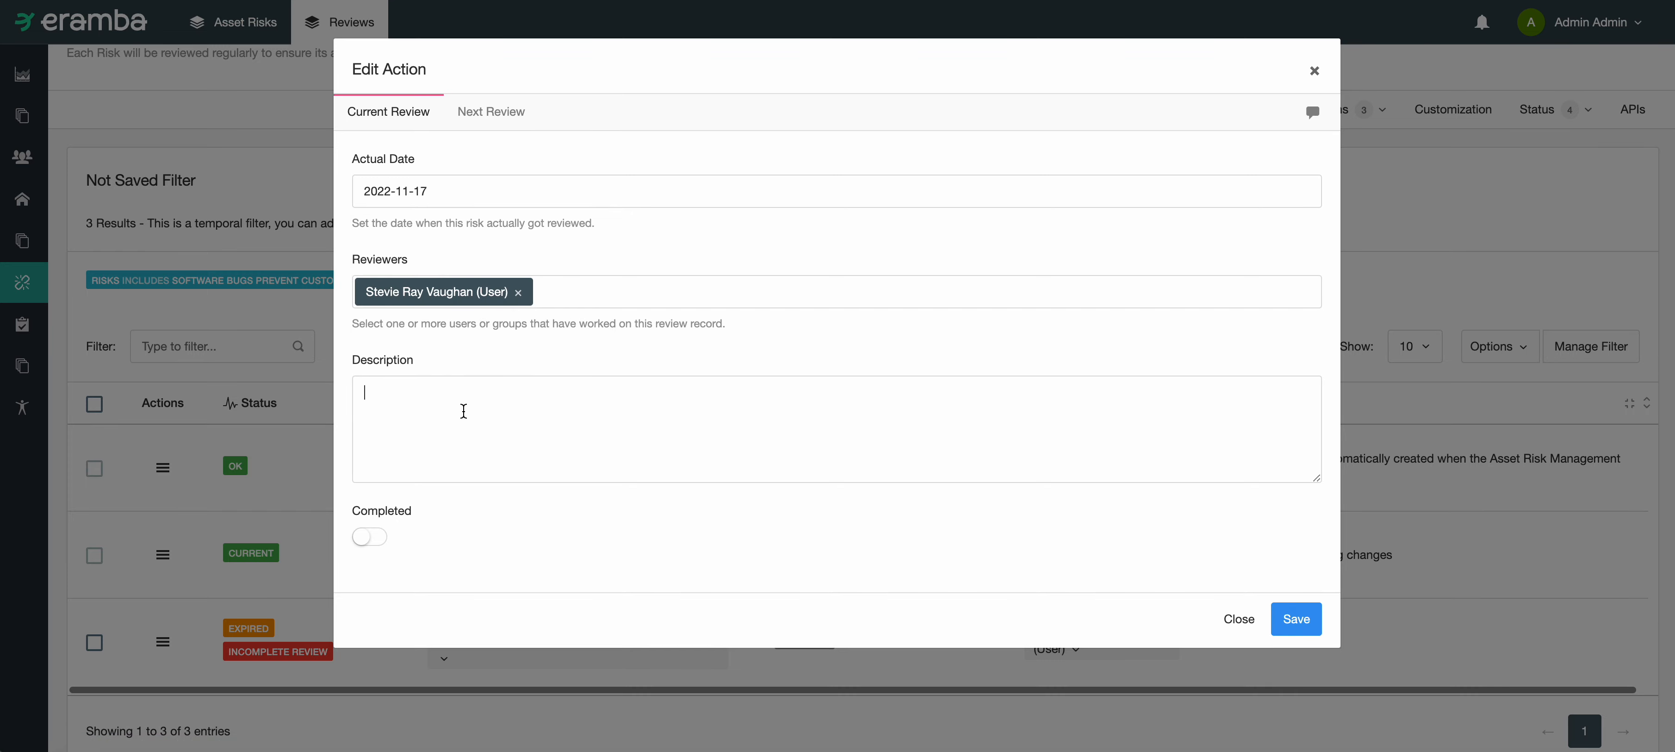
text(we changed nothing on this risk)
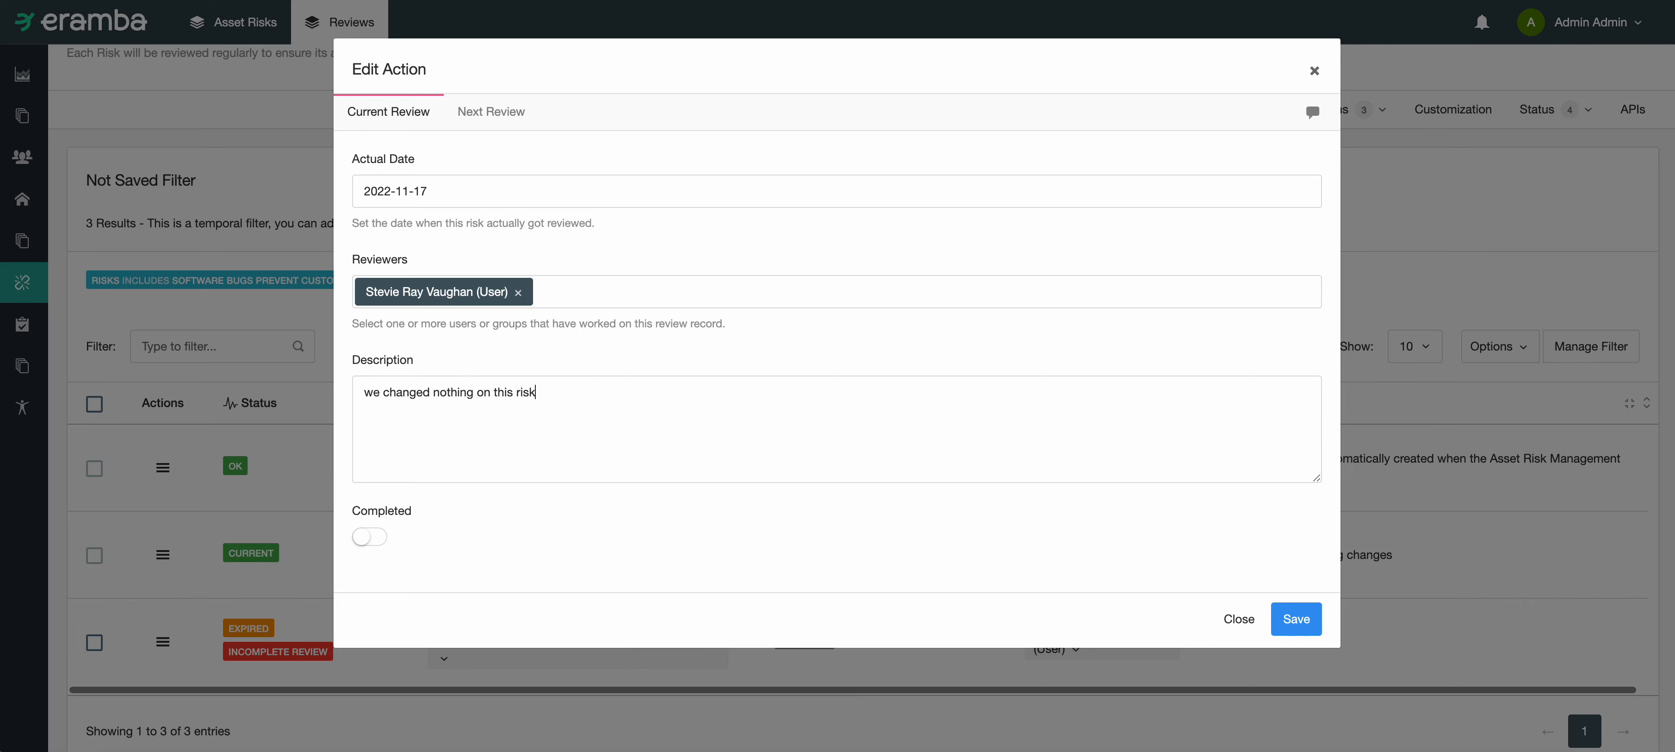
click(371, 535)
Step: Set the next review's planned date to 2023-09-13 and save the review
click(490, 114)
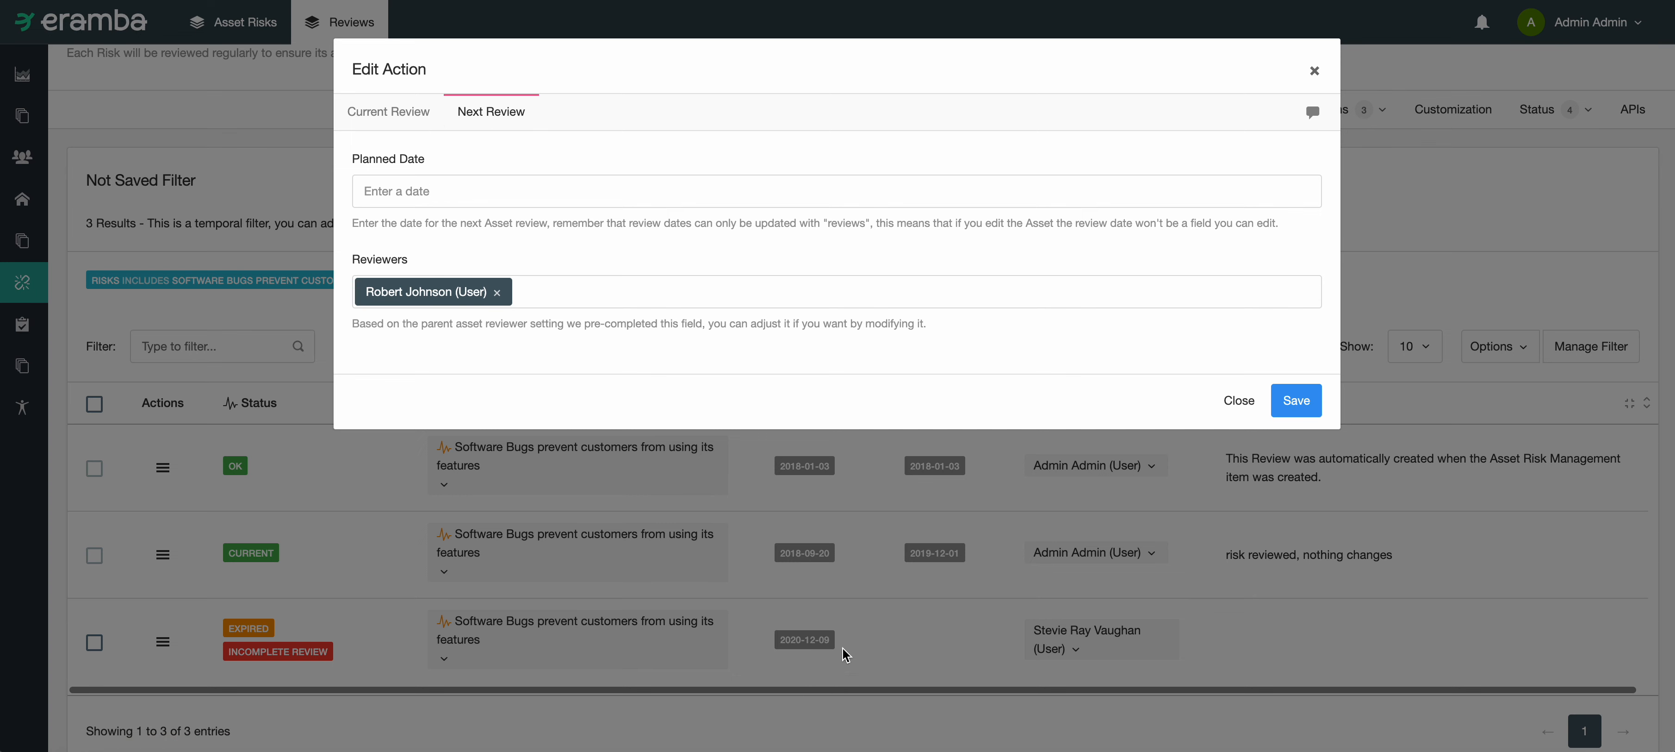
click(514, 191)
triple_click(585, 244)
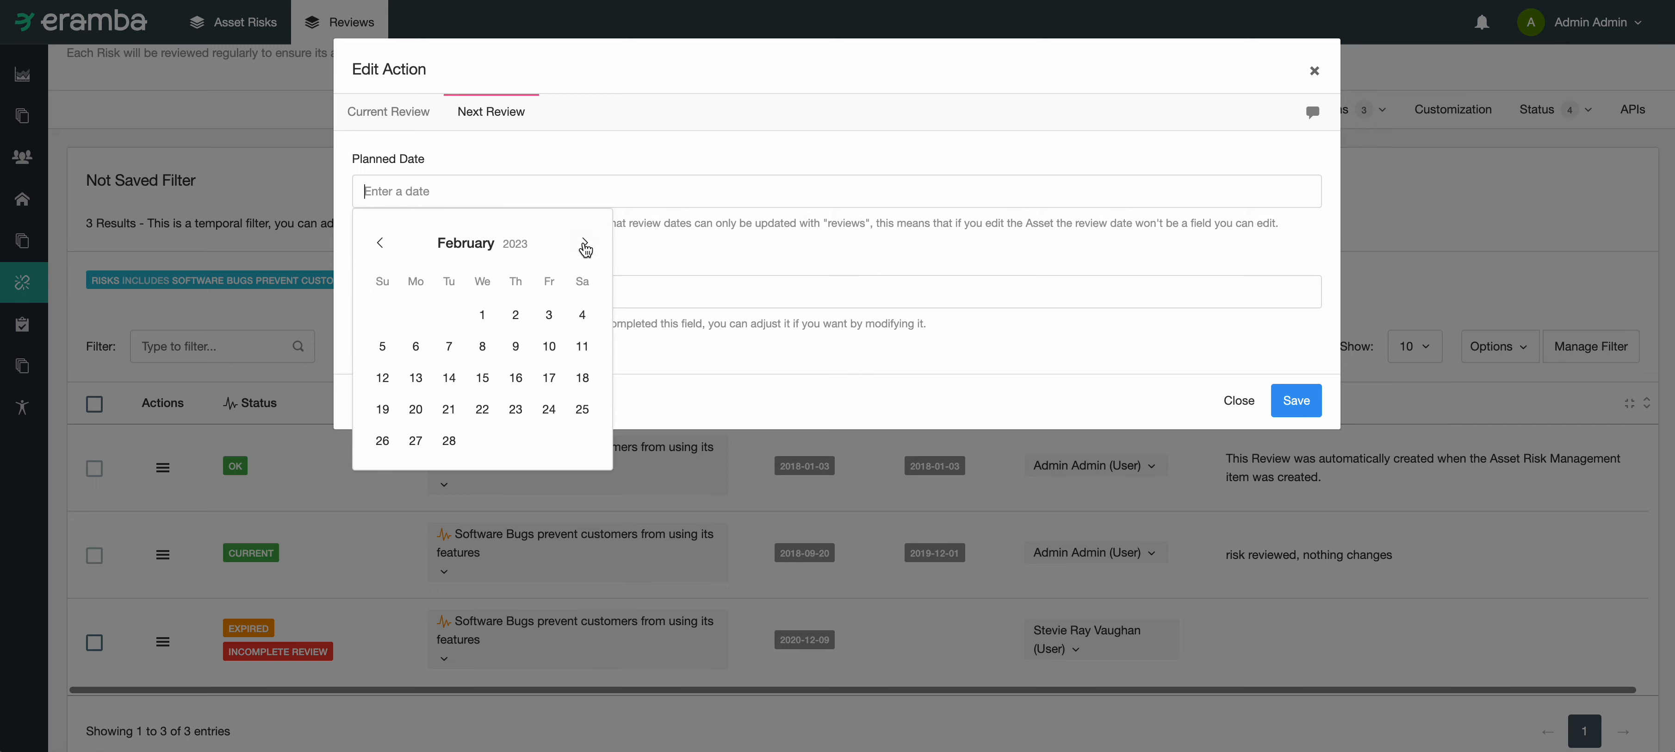
triple_click(585, 243)
double_click(585, 243)
double_click(585, 243)
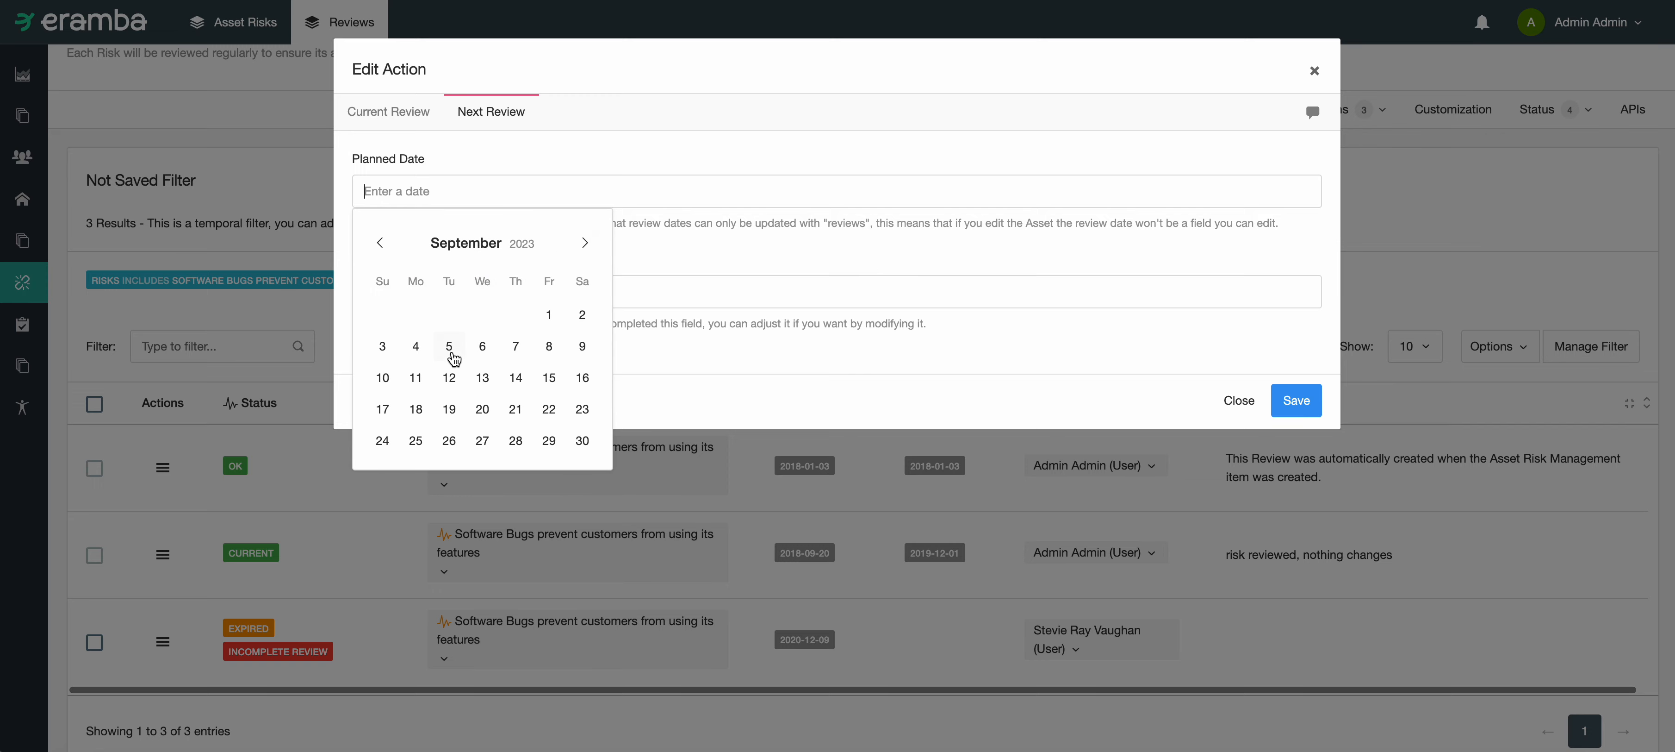
click(481, 376)
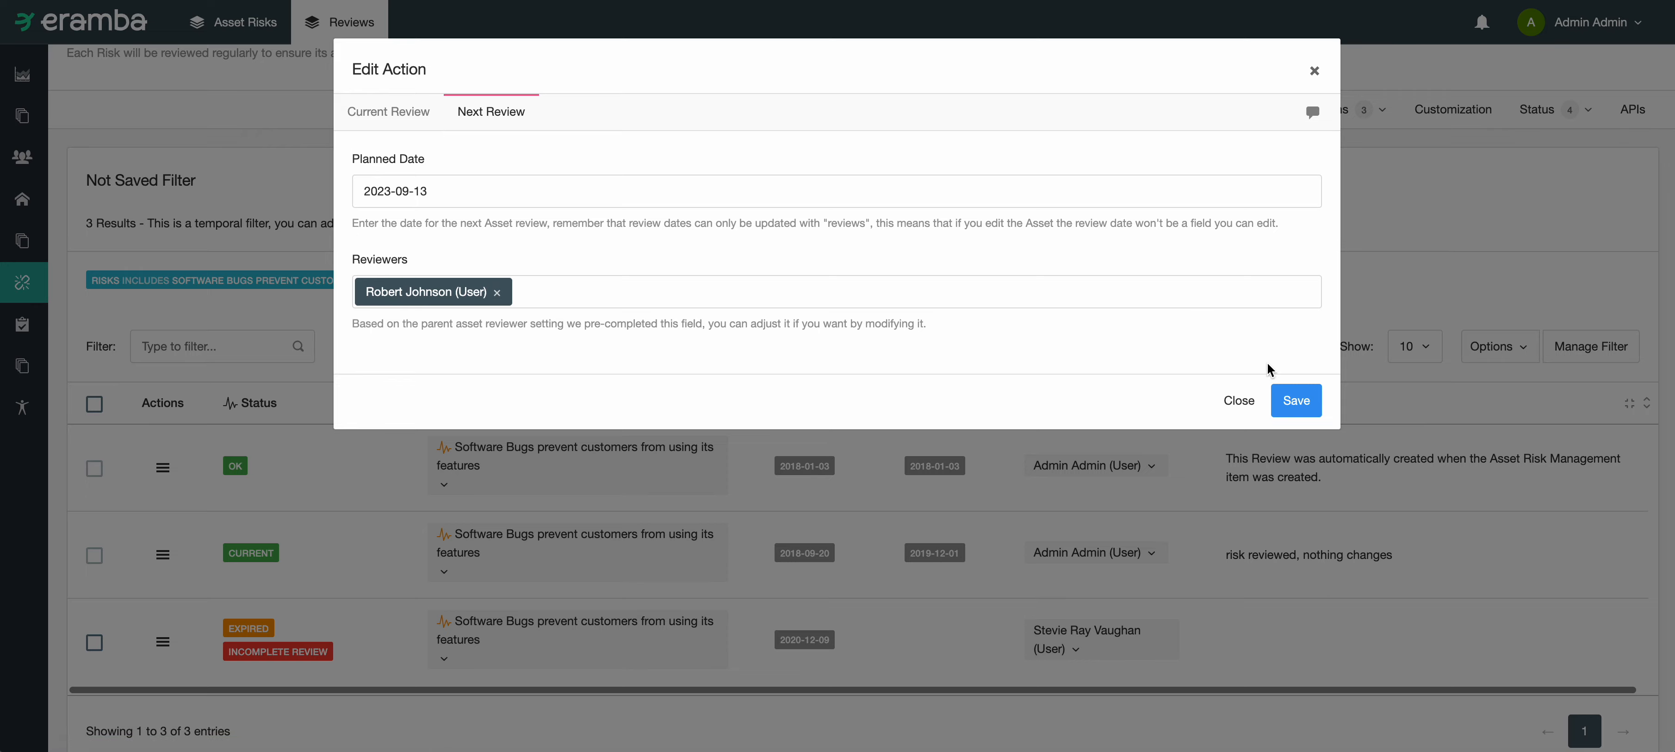
click(1293, 399)
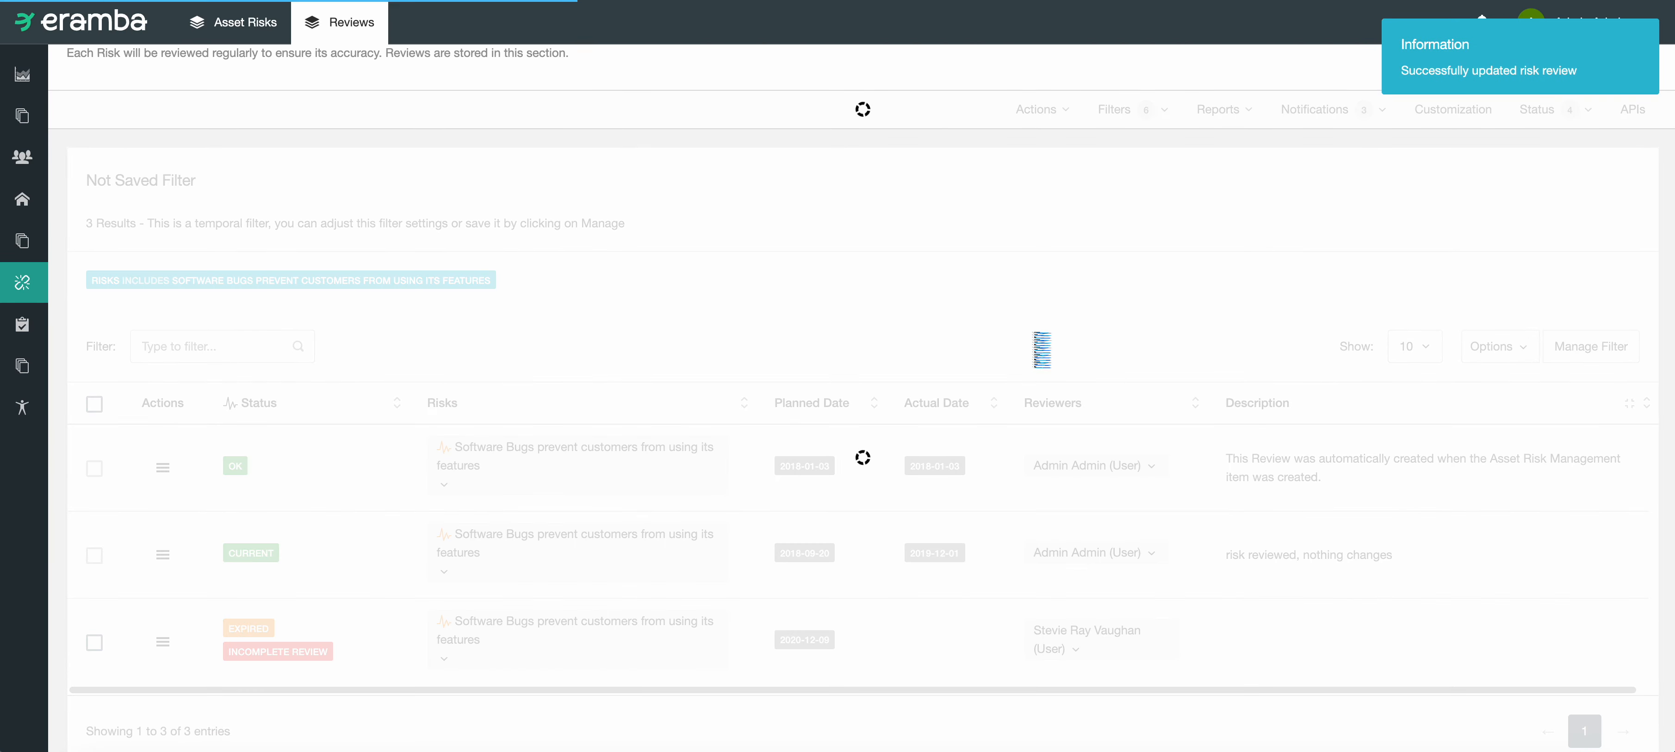
Step: Examine the newly planned 2023-09-13 review and the completed review's status, description and available actions
scroll(1008, 303, down, 3)
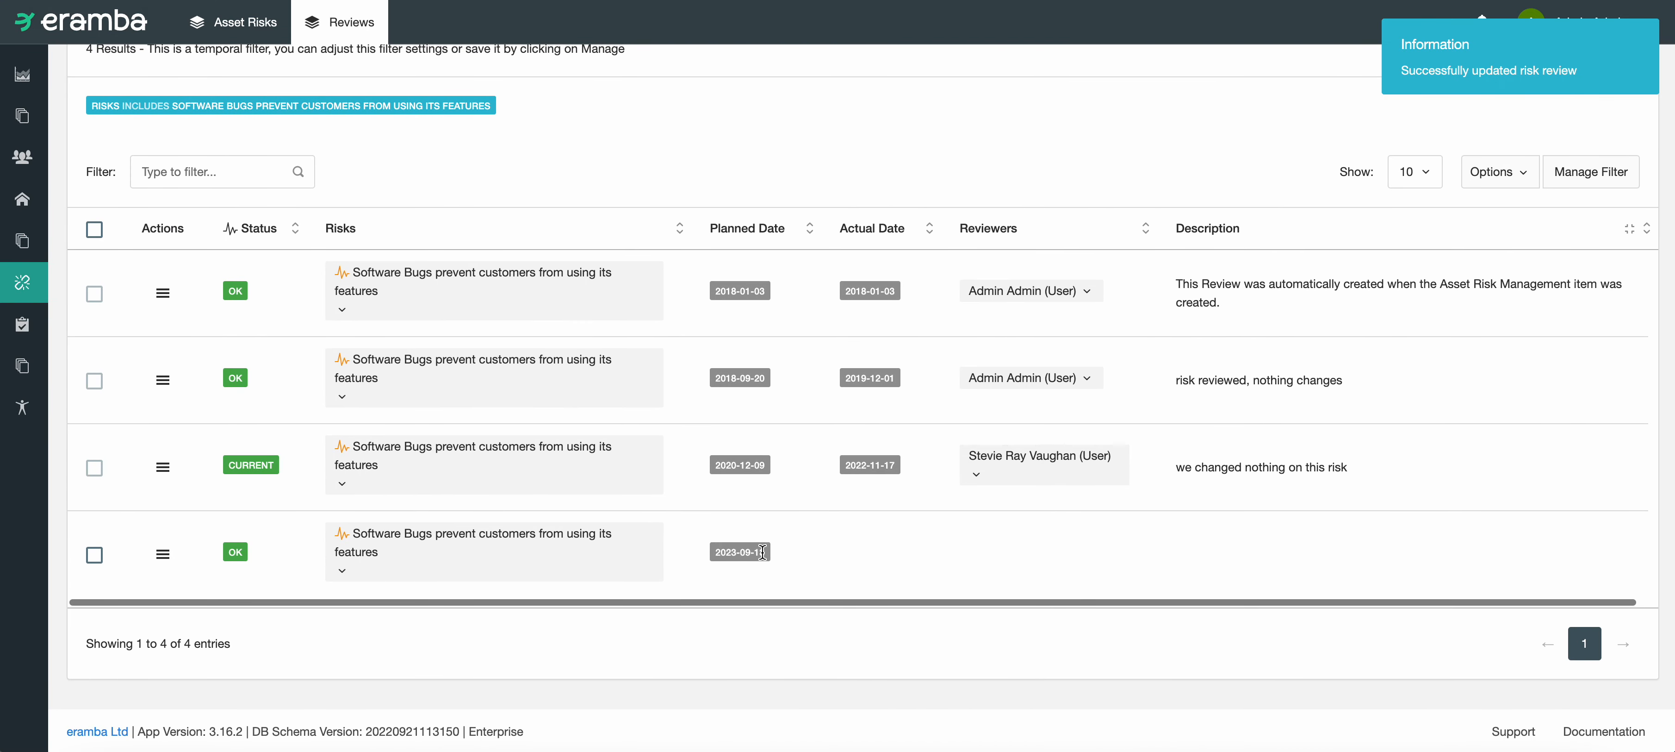
drag(798, 551, 683, 550)
mouse_move(629, 557)
click(868, 549)
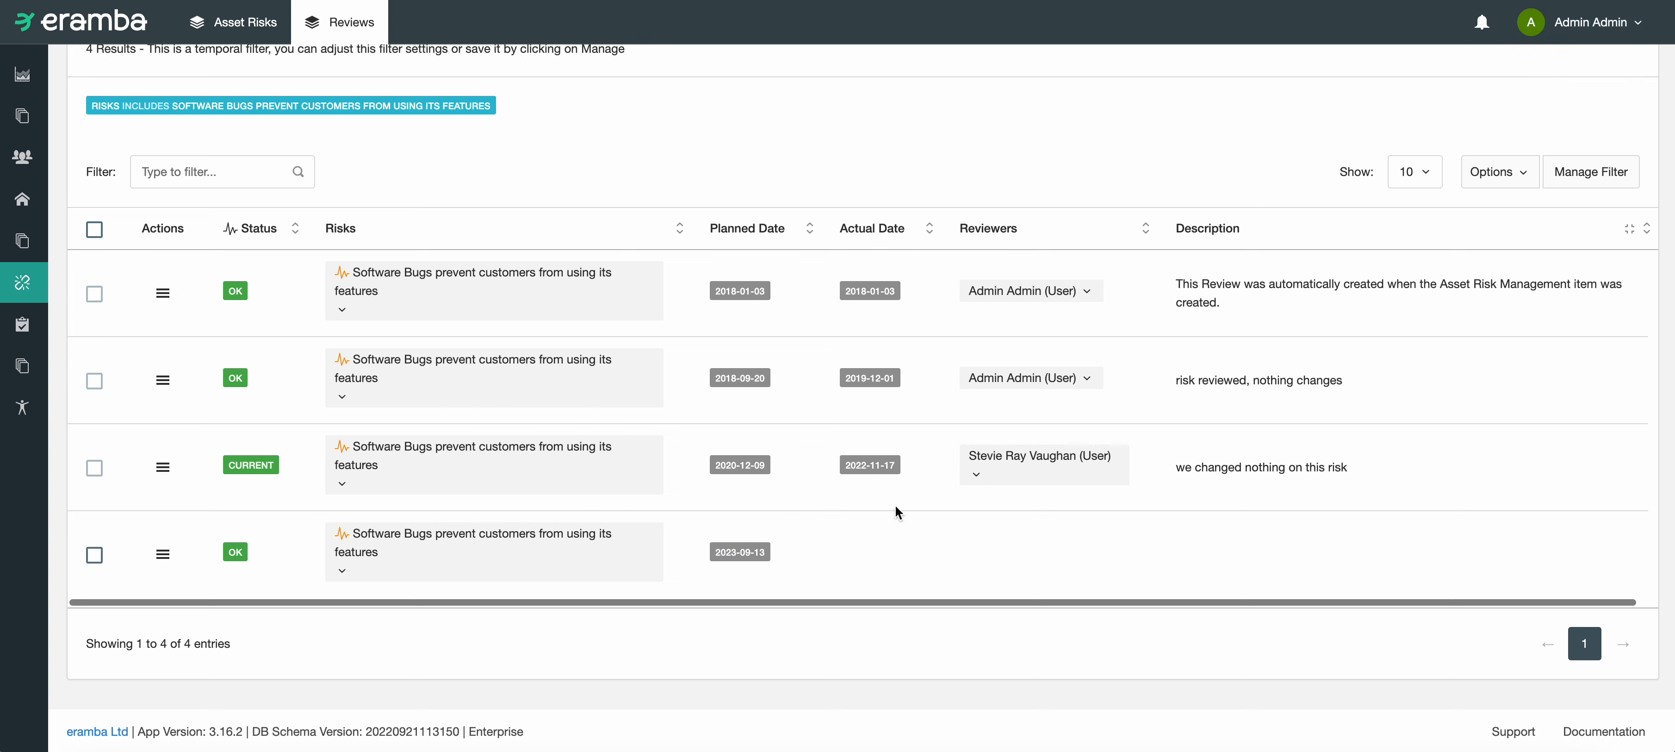
drag(1348, 469, 247, 463)
click(244, 464)
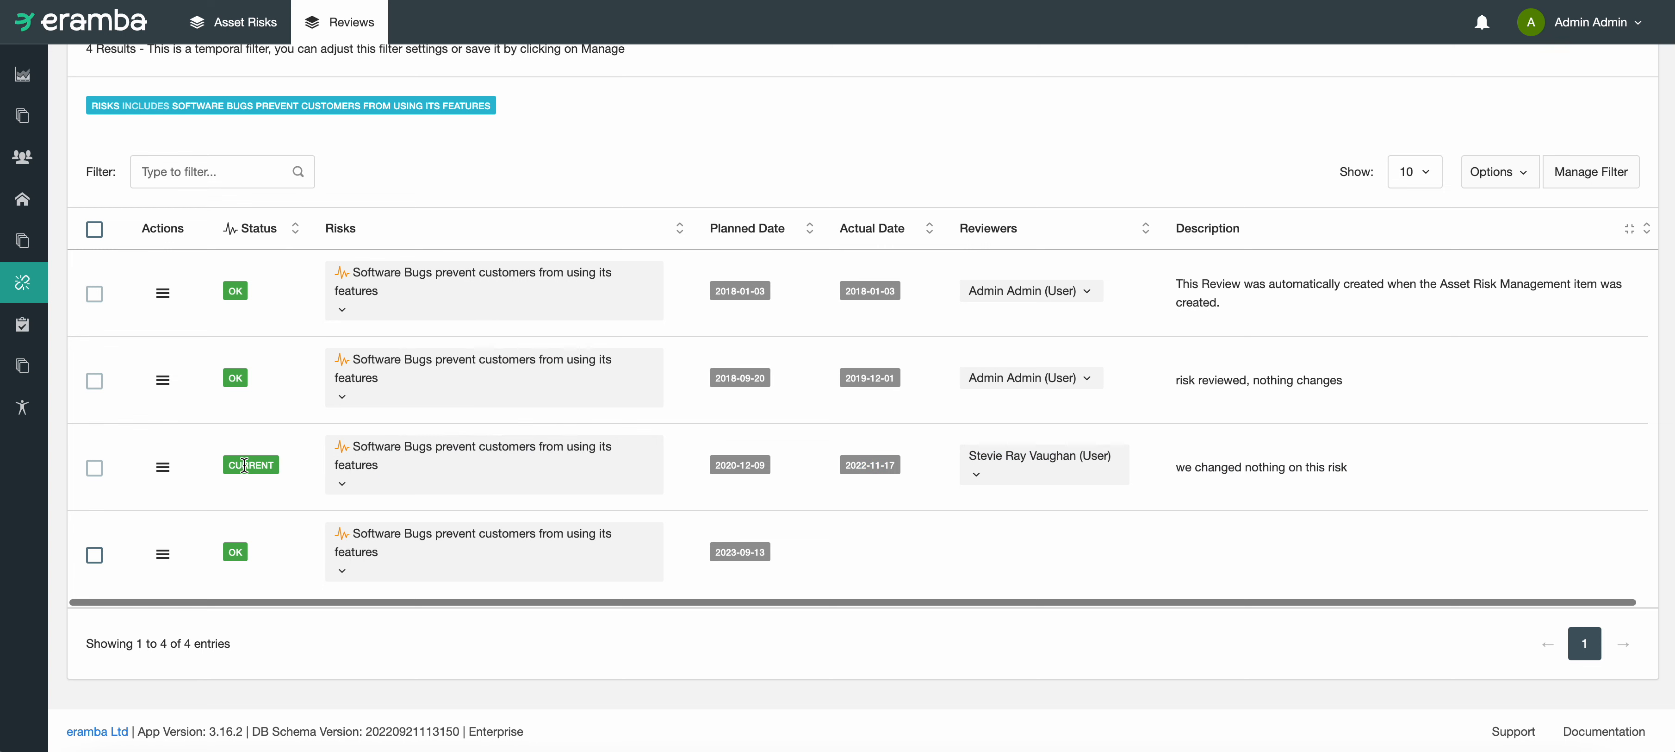
click(162, 467)
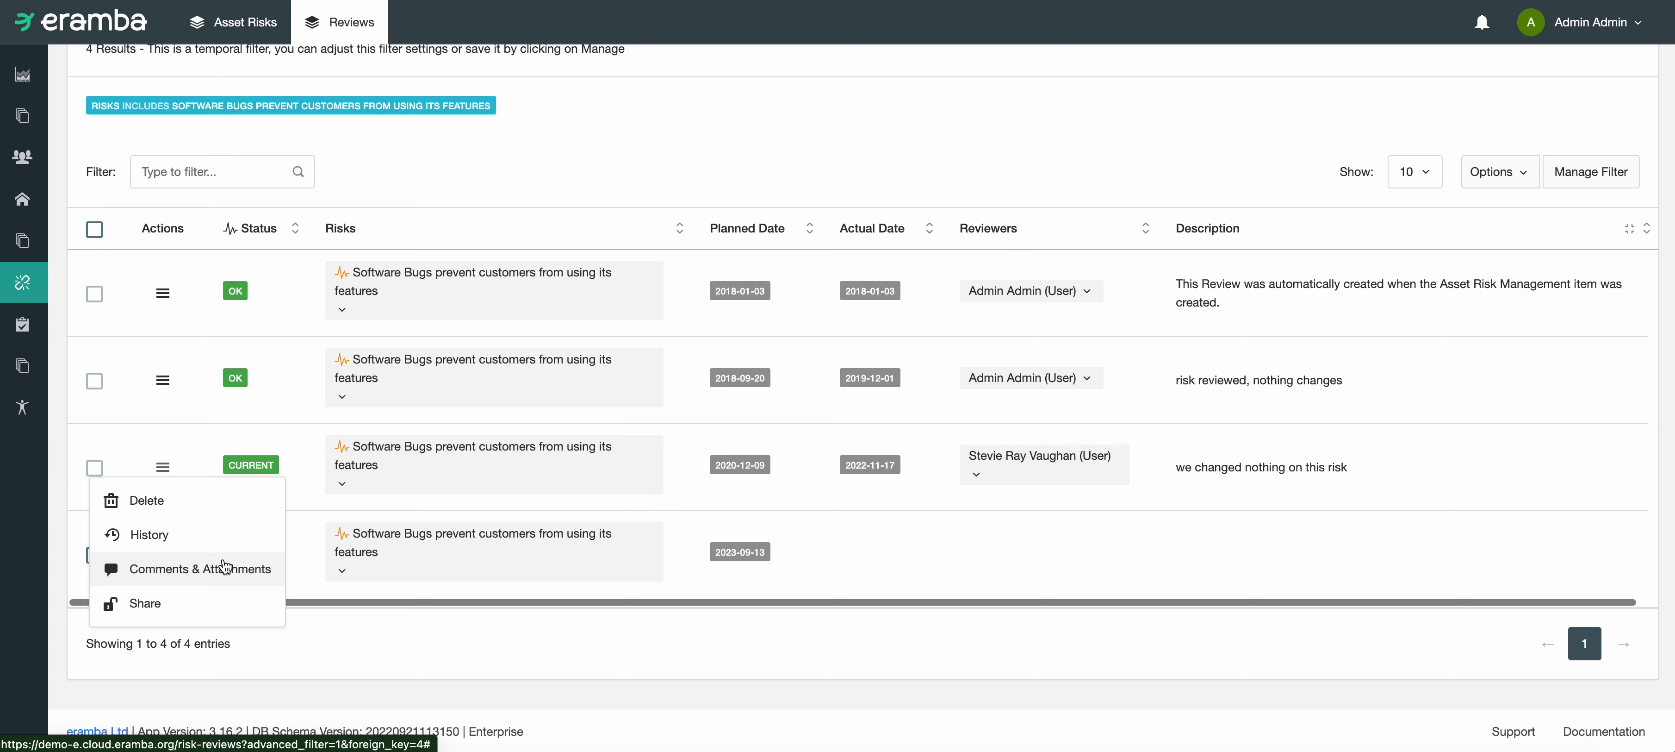
click(316, 515)
Step: Look over the dates, reviewers and descriptions recorded in the risk's past reviews
scroll(843, 466, up, 4)
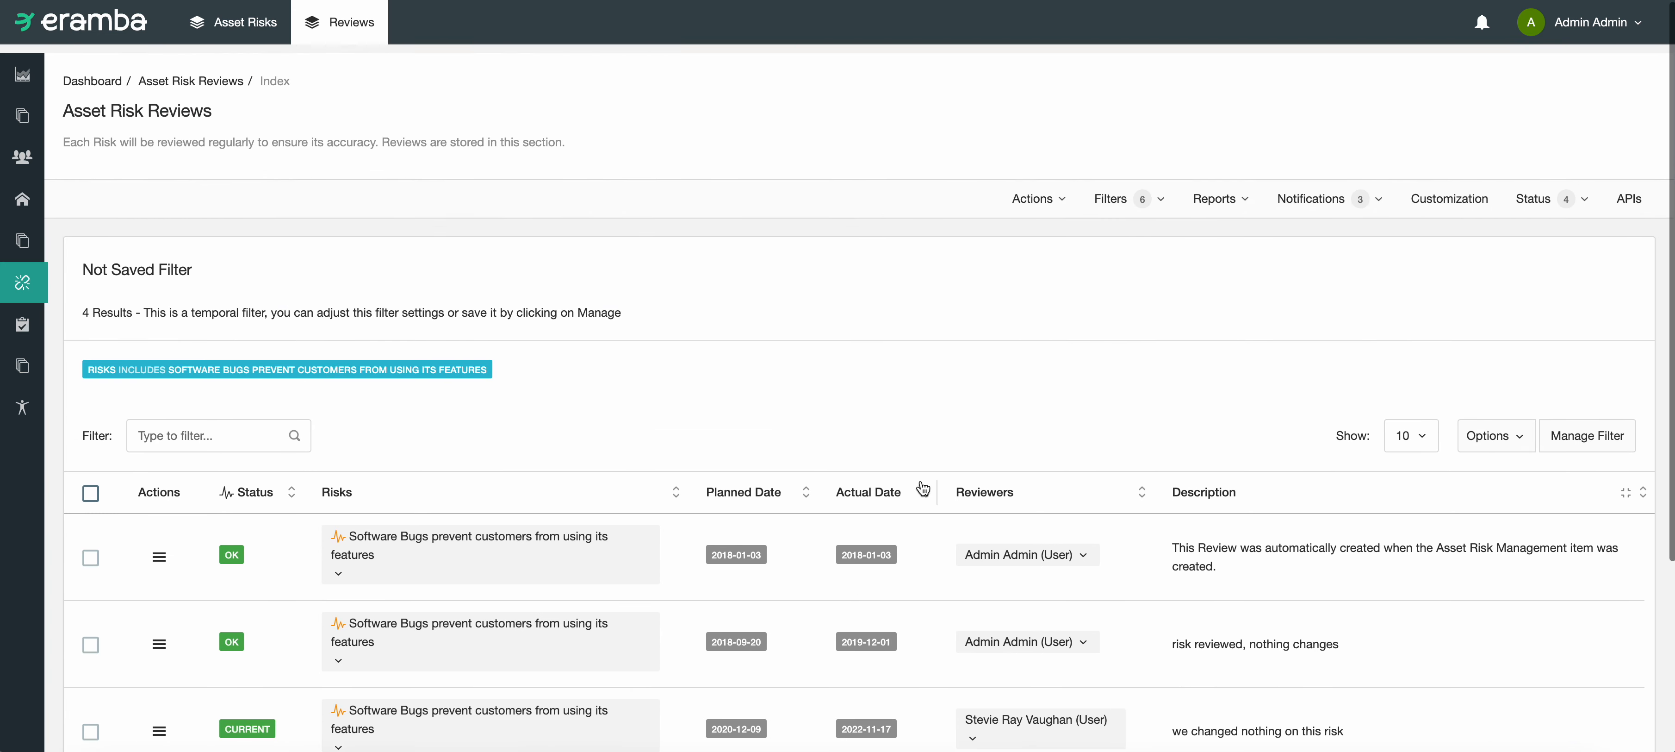
scroll(800, 452, down, 3)
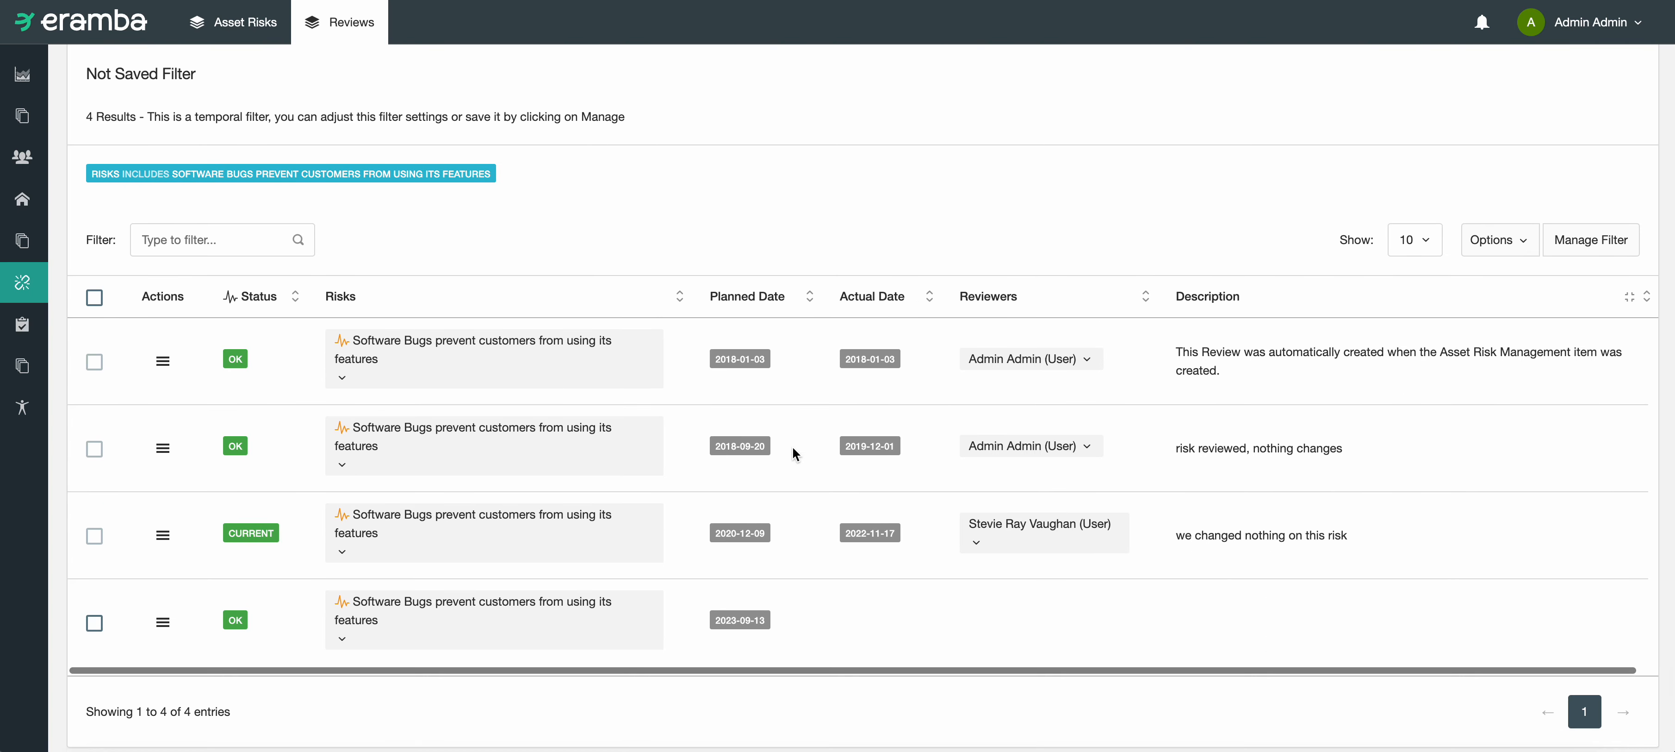
drag(972, 444, 1107, 474)
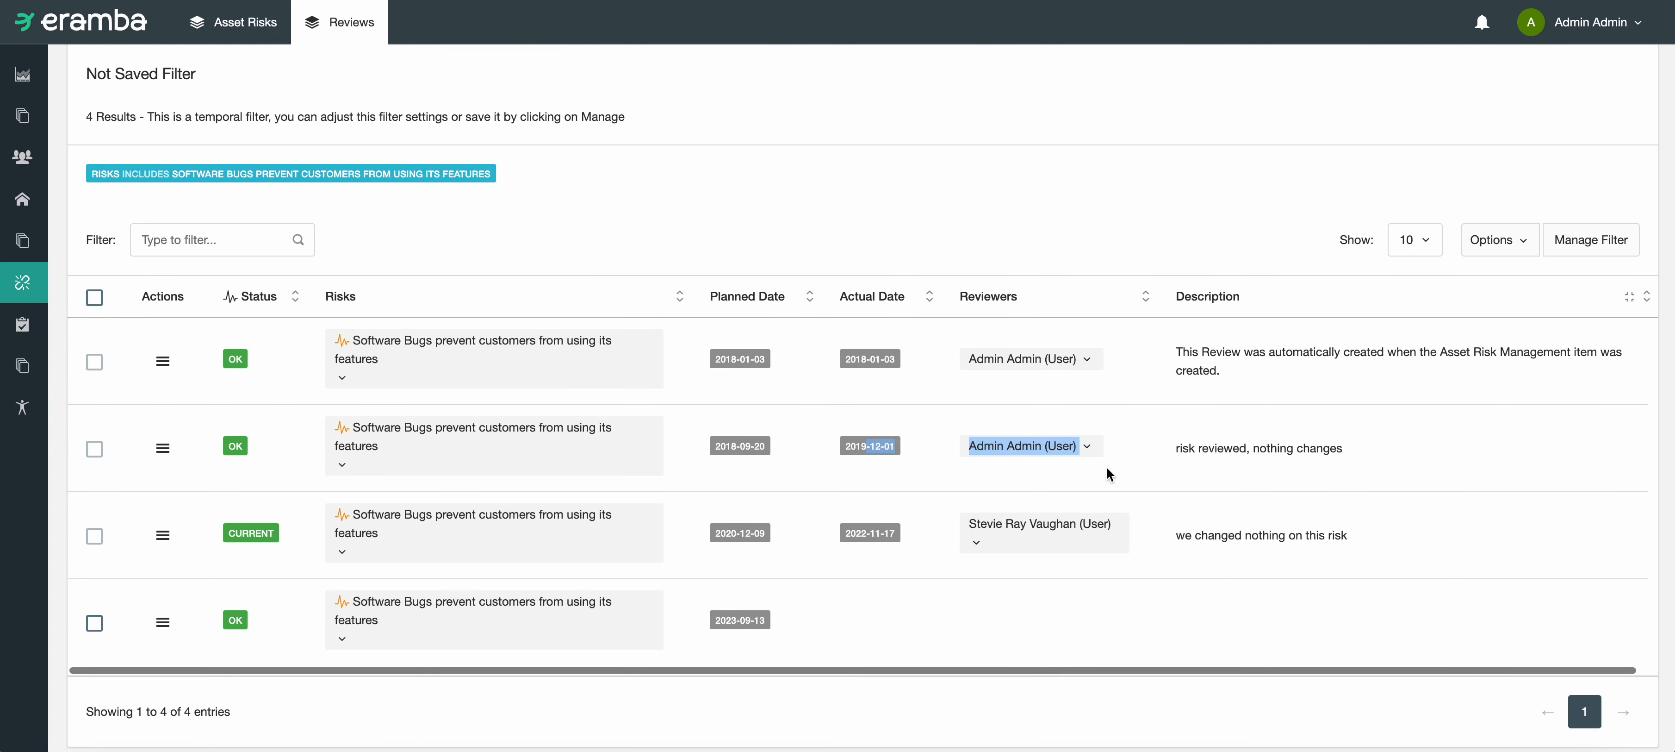
drag(1258, 535, 1175, 535)
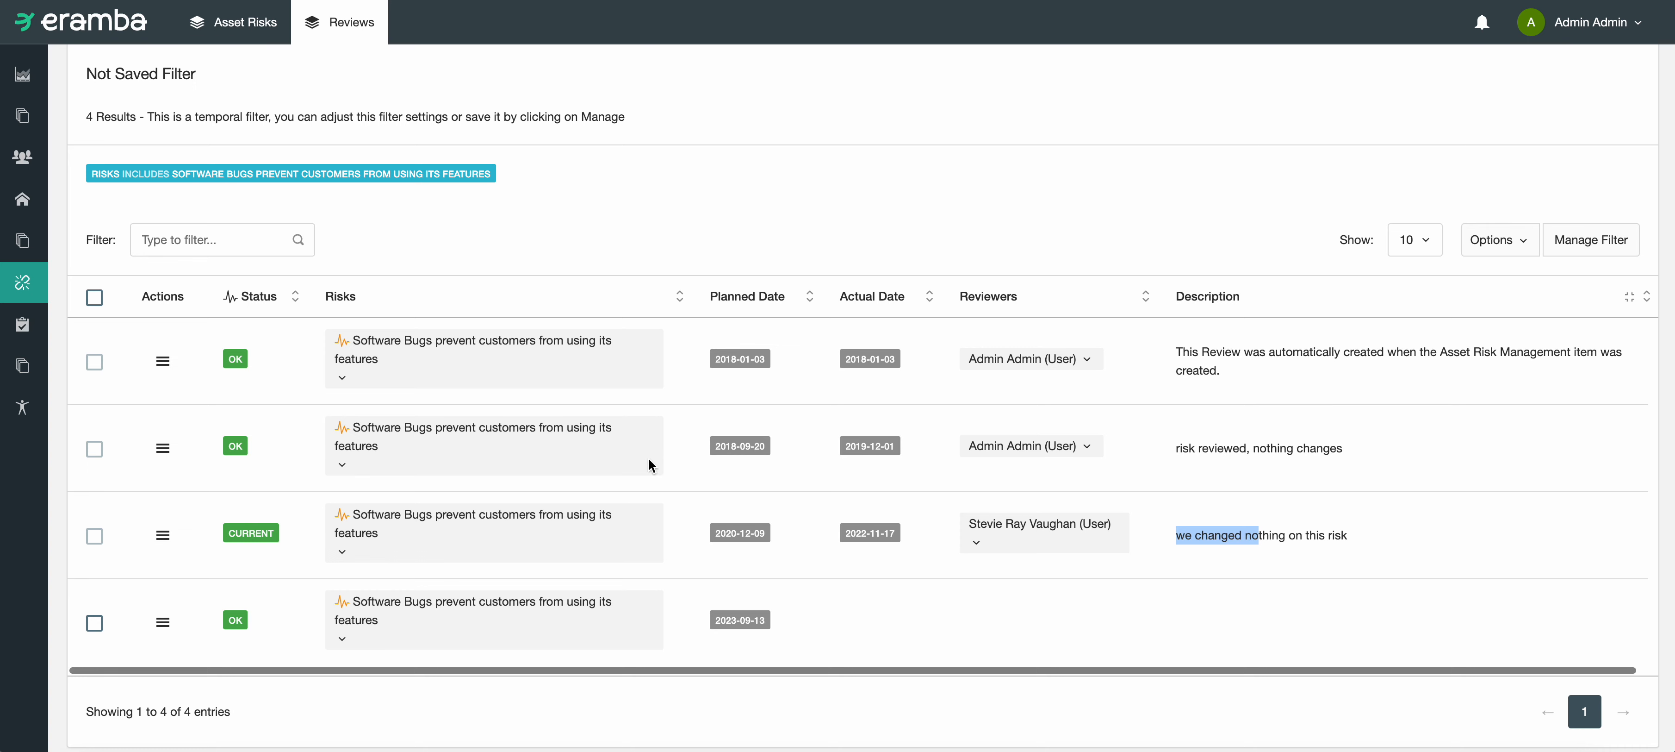
Step: Inspect the available actions for the planned 2023-09-13 review and for the review list as a whole
click(195, 591)
click(163, 623)
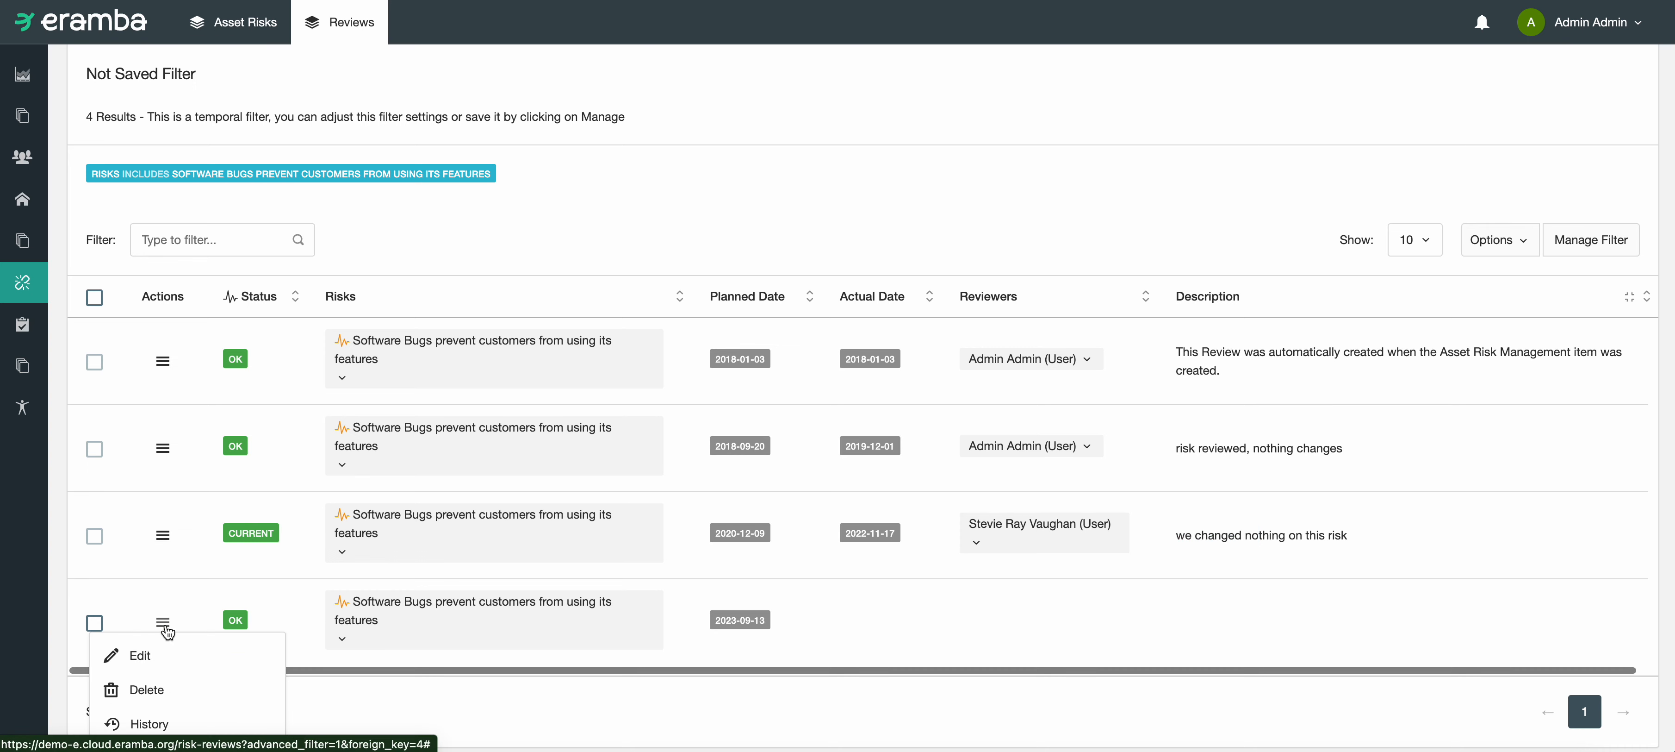
scroll(879, 348, up, 3)
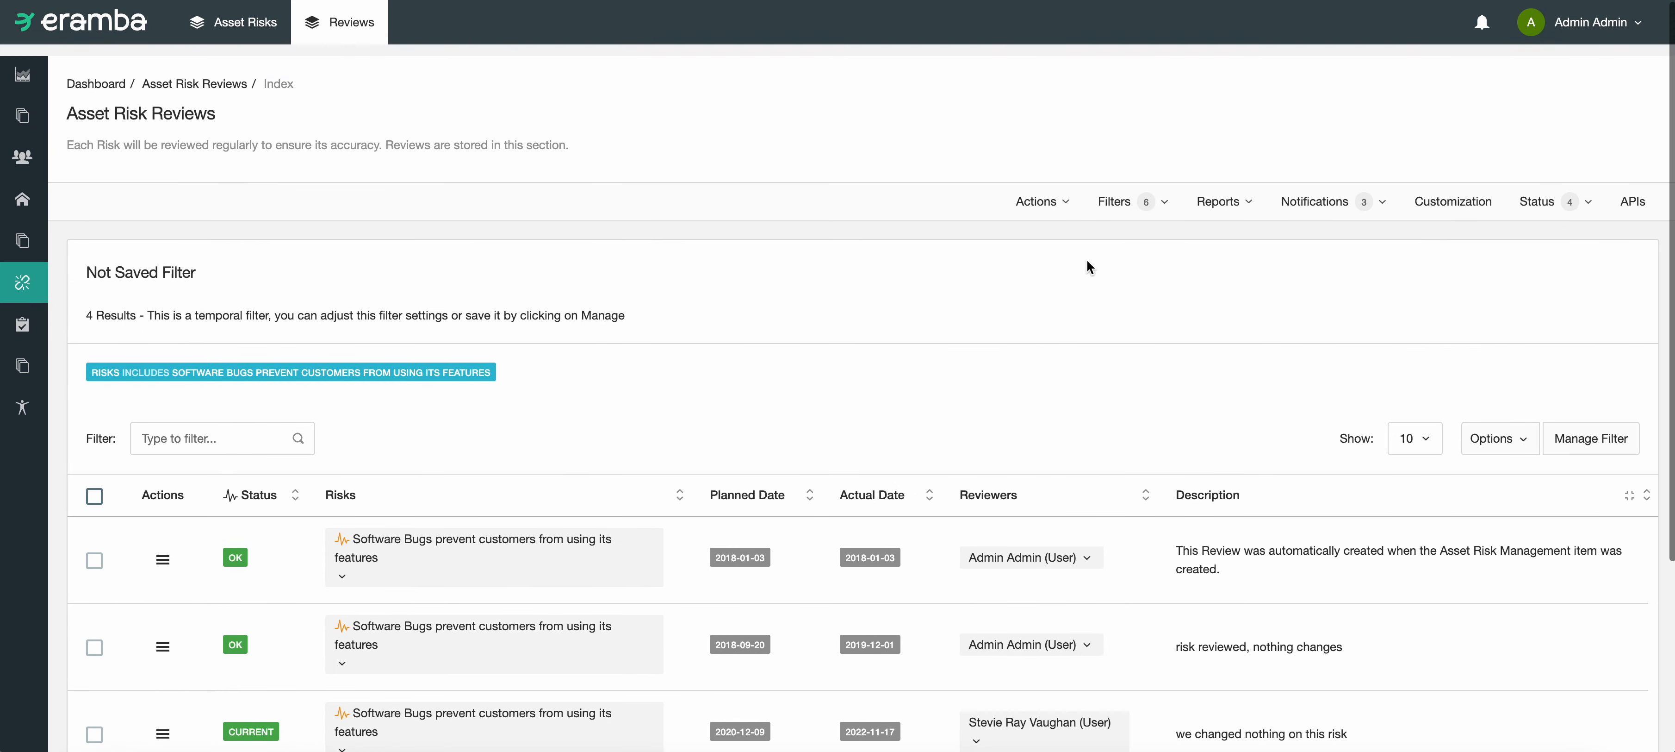
click(1047, 192)
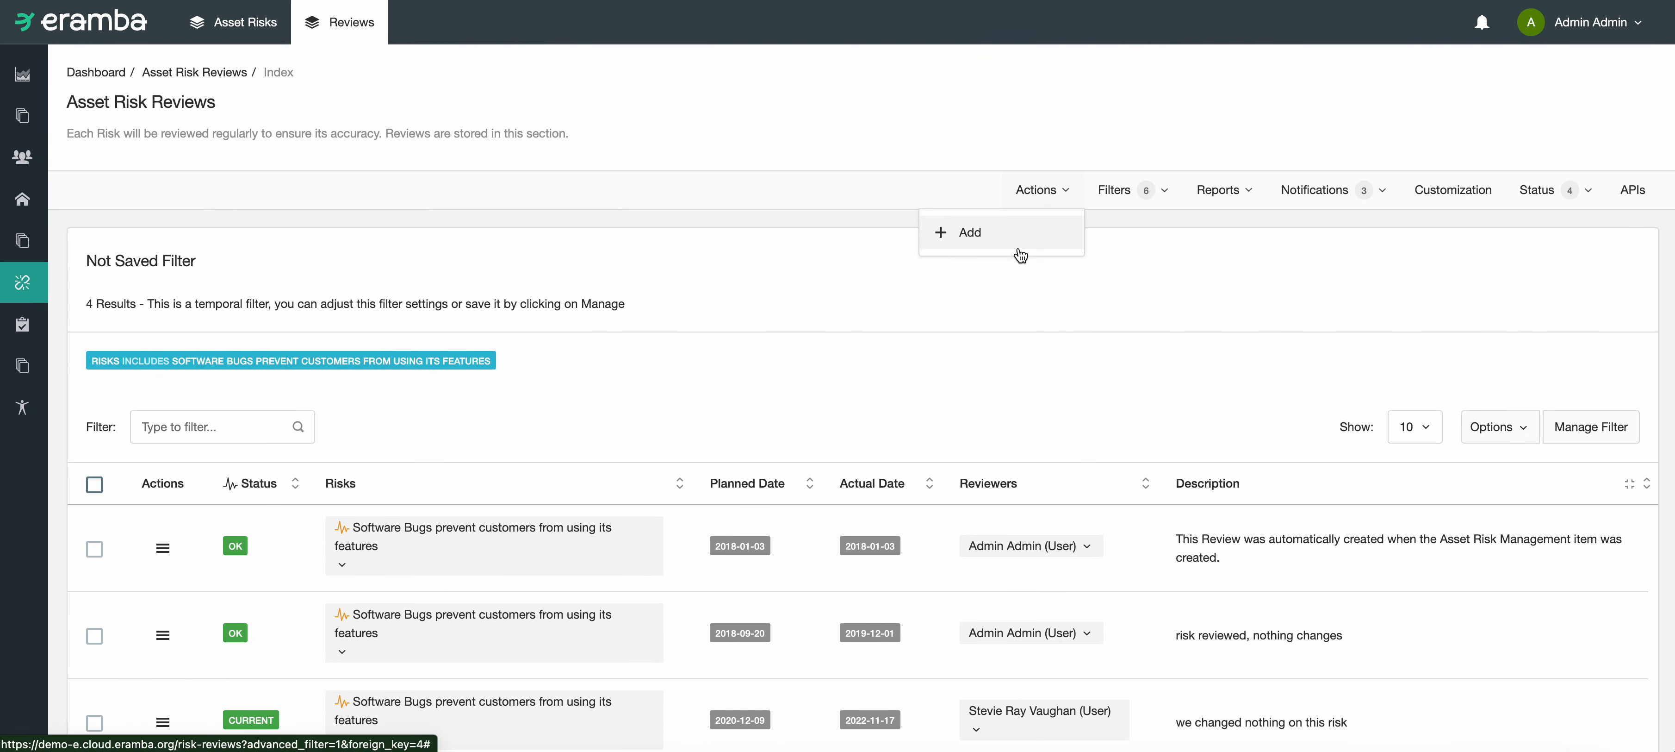